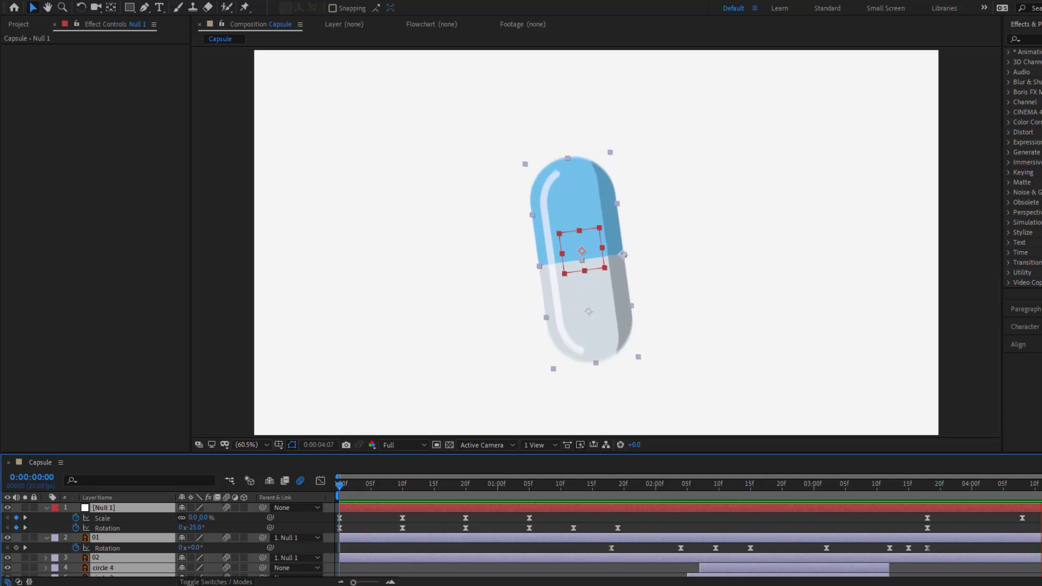
- Play the finished capsule animation as a preview with the viewer maximized
key("grave")
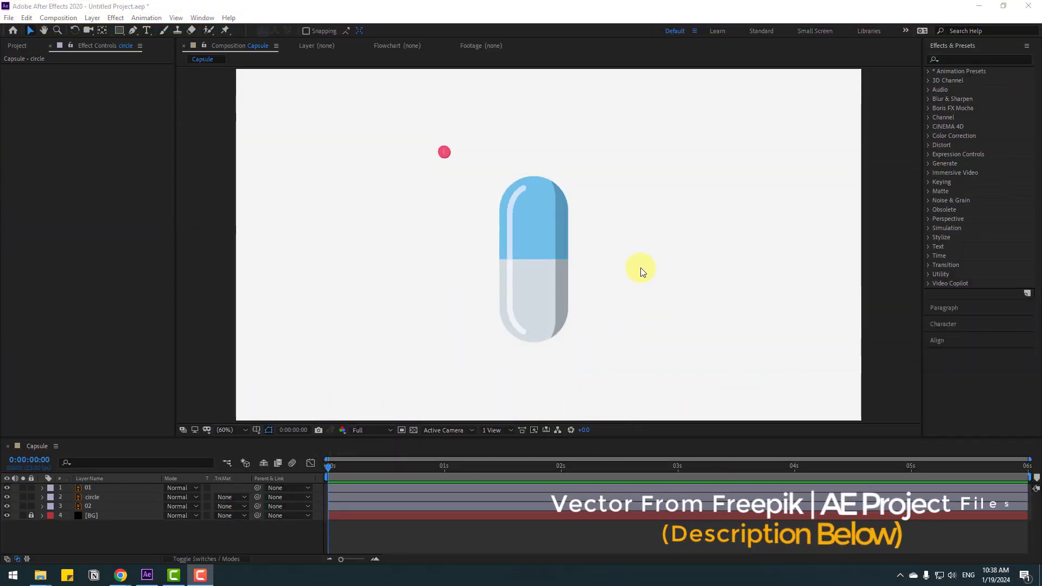
- Add a Null Object on the capsule's middle with its anchor centred in its box
left_click(109, 498)
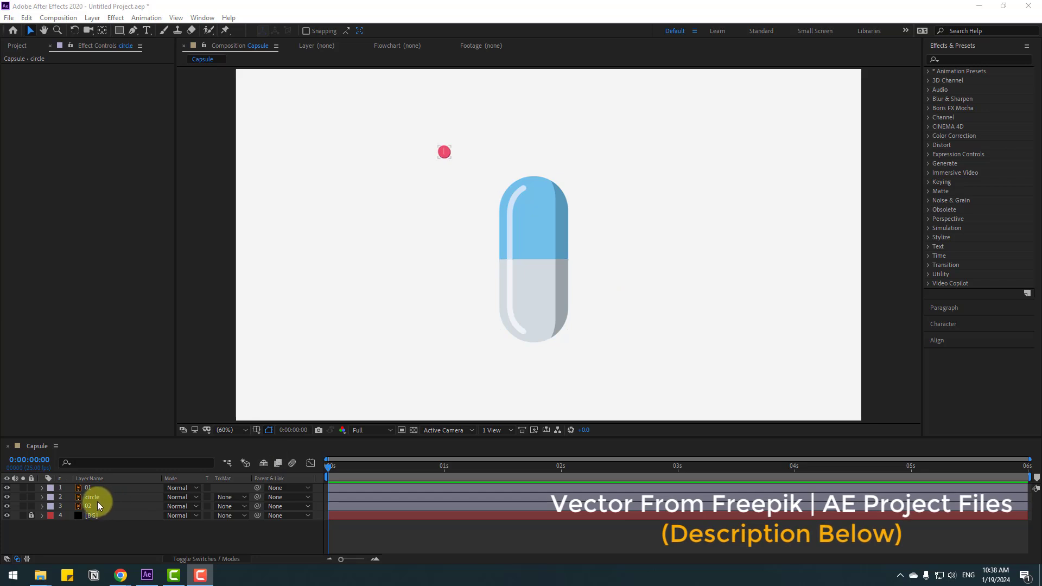
right_click(155, 535)
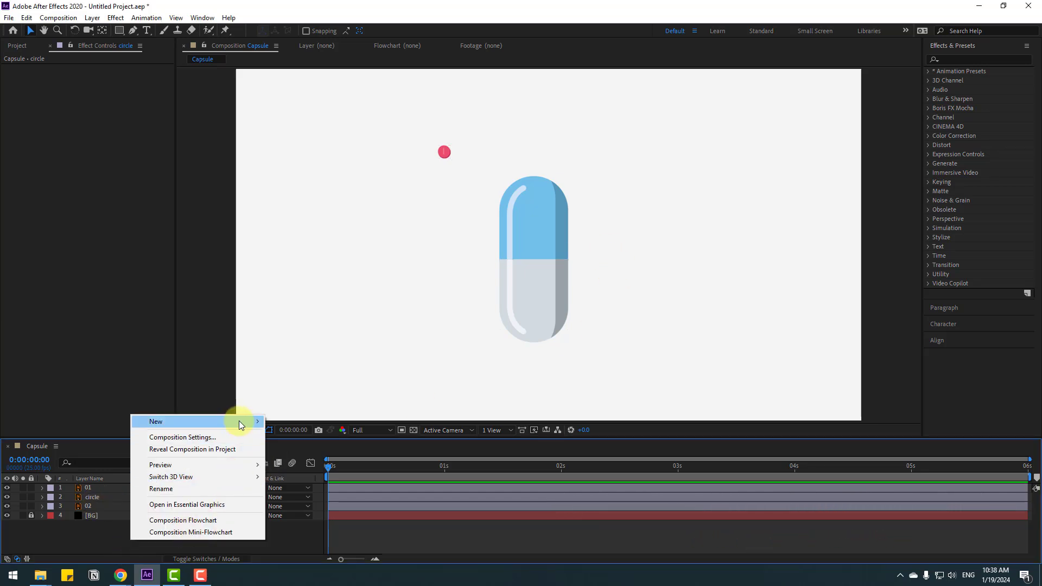
mouse_move(239, 421)
left_click(294, 485)
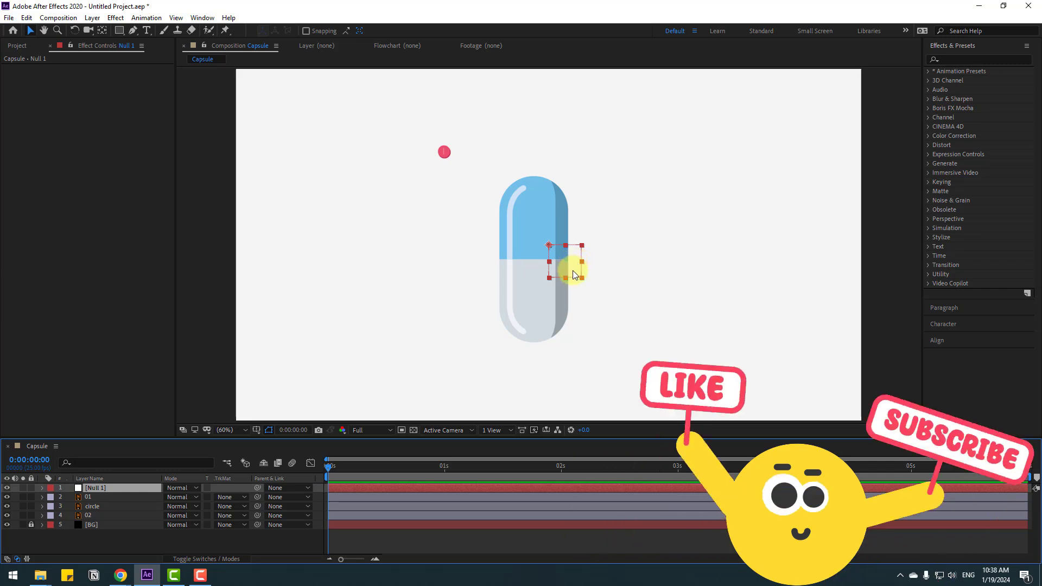
left_click_drag(549, 268, 542, 259)
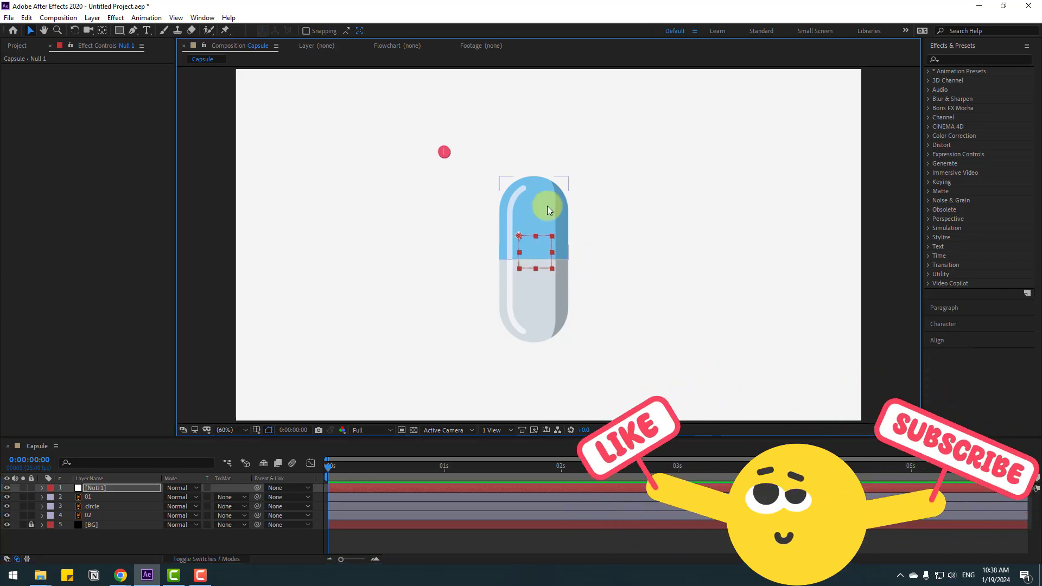
double_click(106, 30)
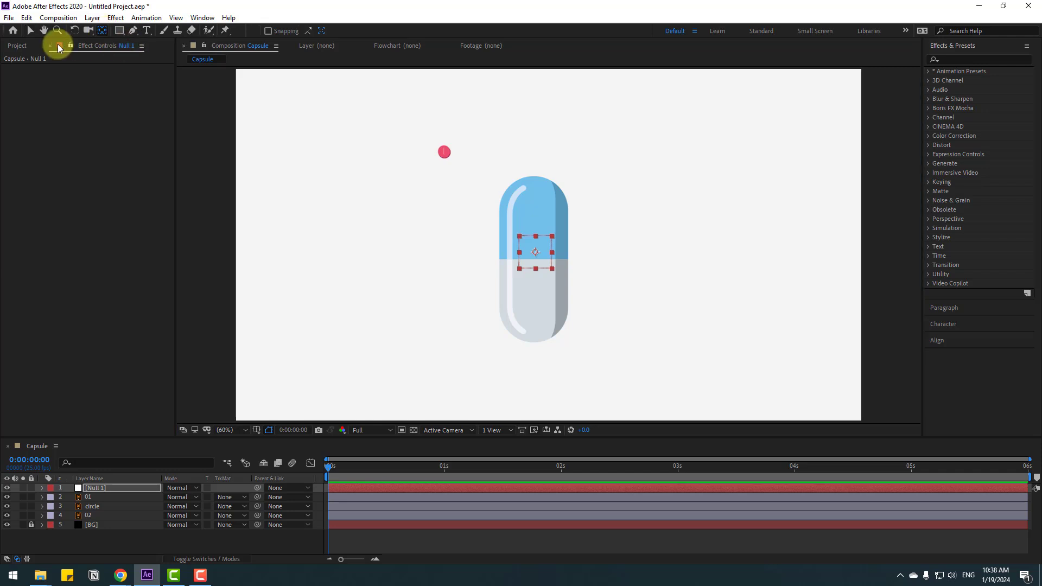
- Parent capsule layers 01 and 02 to Null 1
left_click(31, 31)
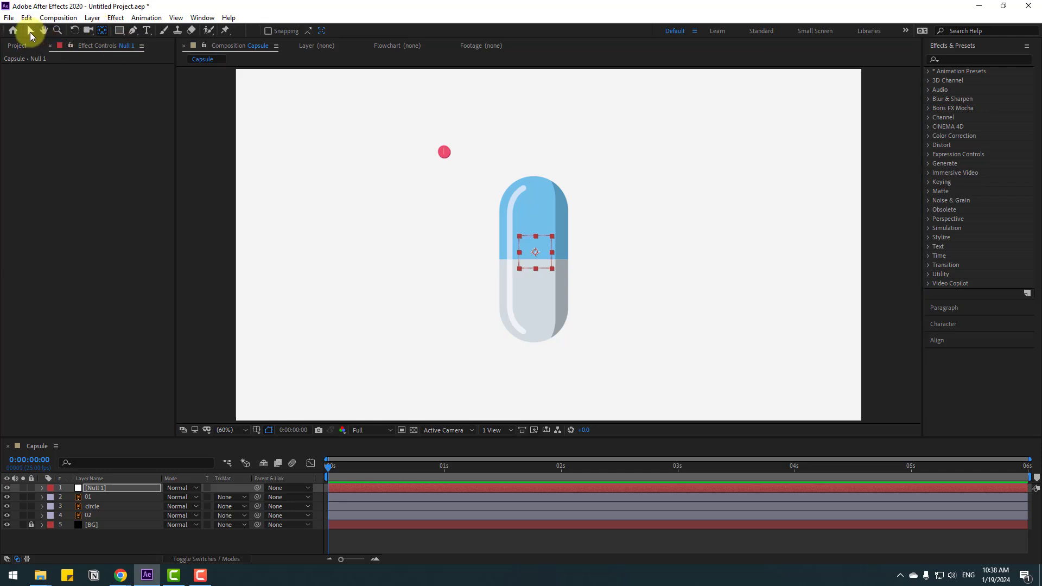
left_click(93, 516)
left_click(93, 498, "ctrl")
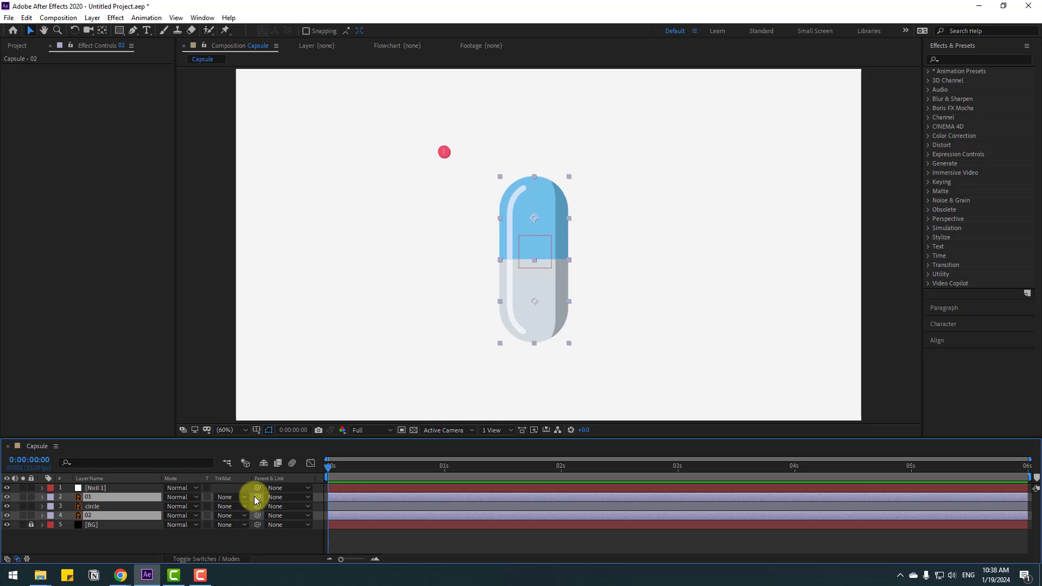
left_click_drag(254, 496, 96, 488)
- Move layer 01's anchor point to the right end of the seam with Pan Behind
left_click(84, 533)
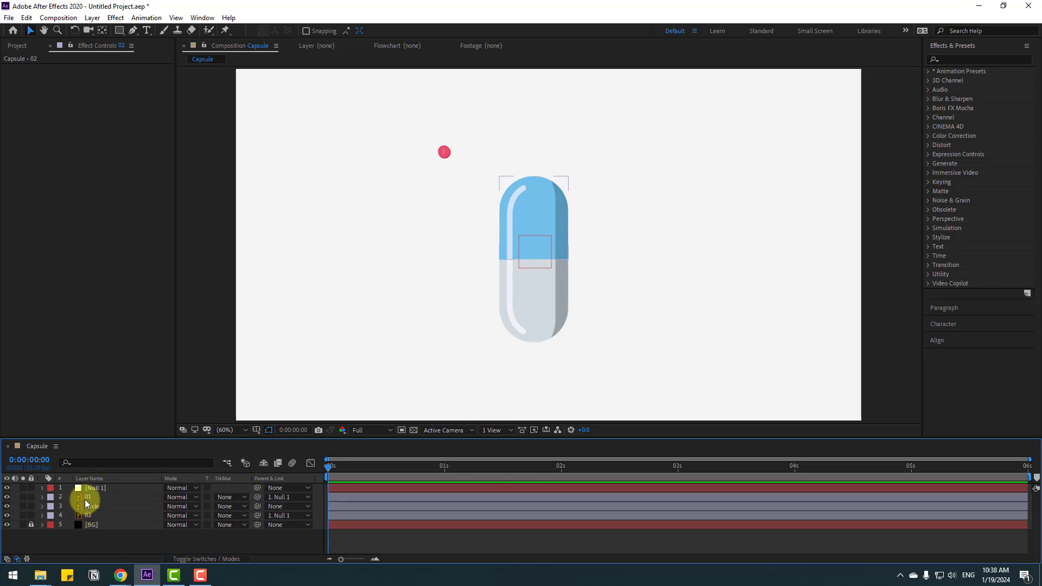
left_click(86, 498)
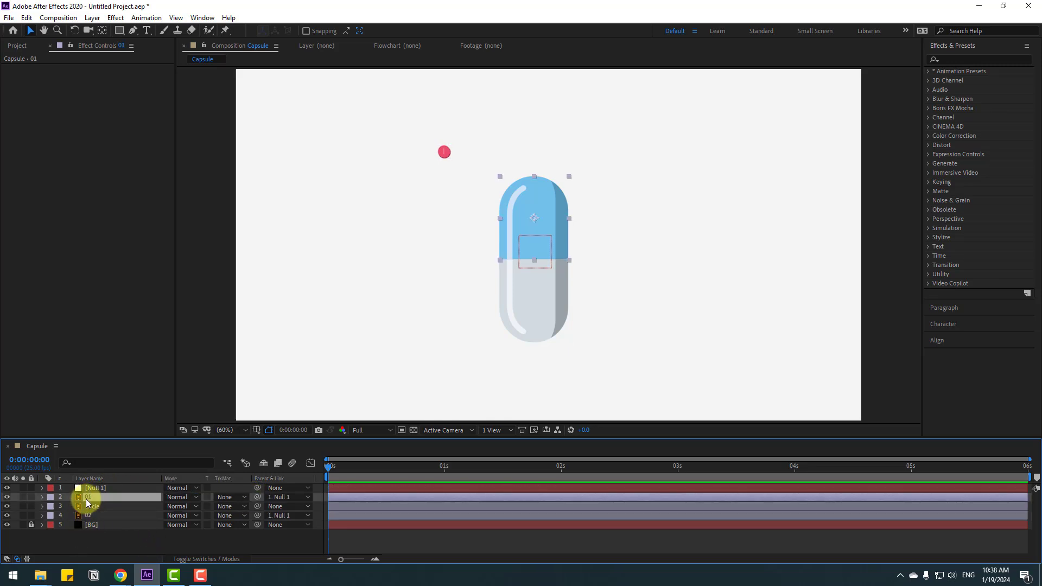
left_click(102, 31)
scroll(615, 245, "up", 3)
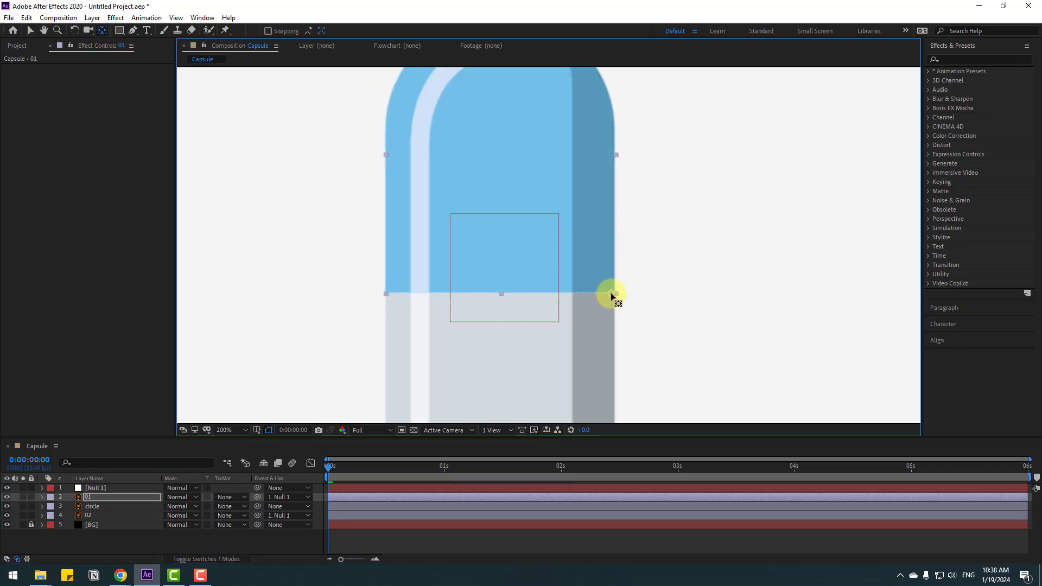
left_click(30, 31)
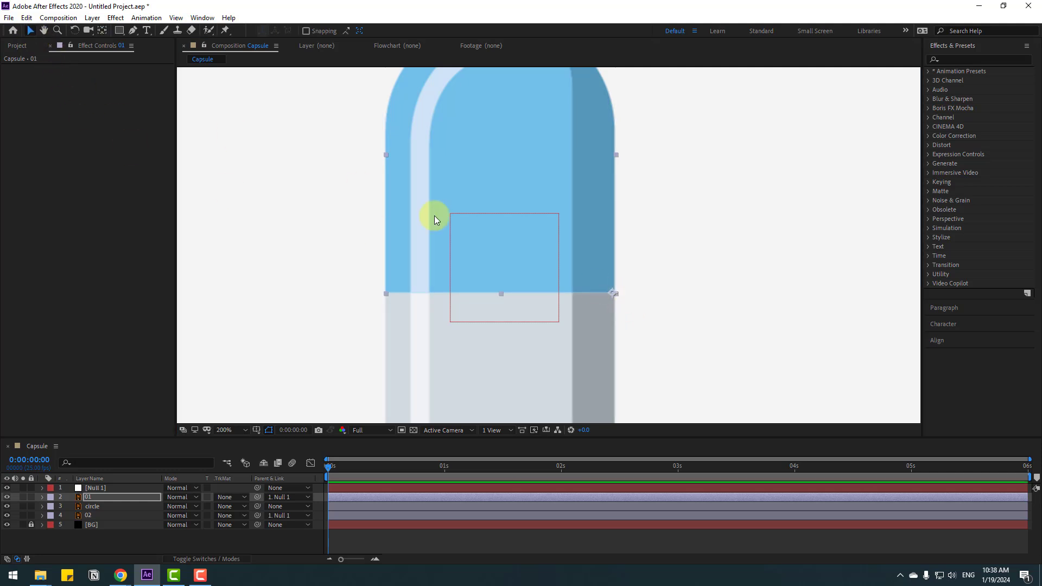
key("comma")
key("comma")
- Test-swing layer 01's Rotation around the new pivot, then hide the property
left_click(95, 499)
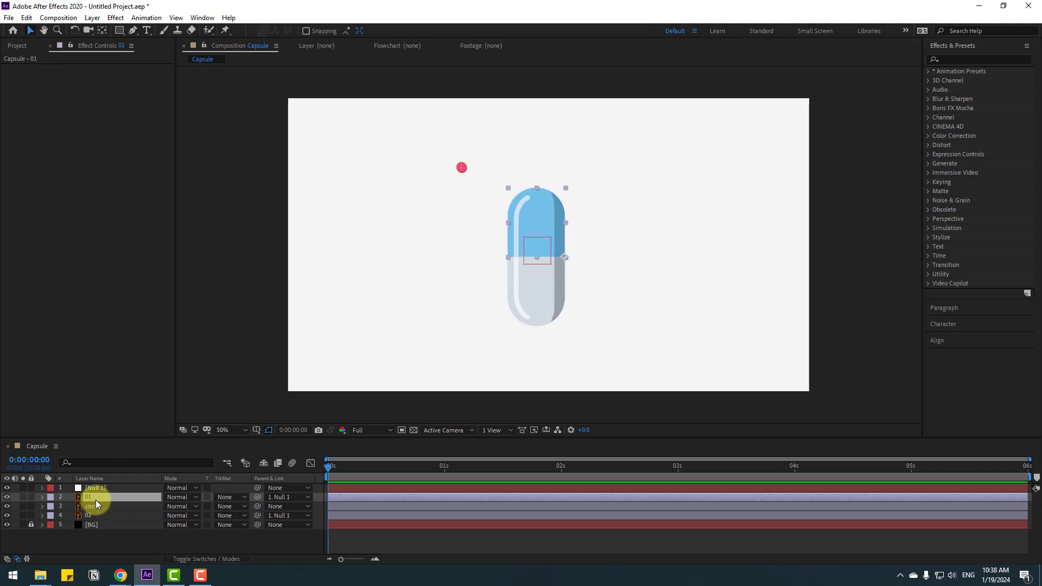
key("r")
mouse_move(179, 506)
left_mouse_down()
mouse_move(210, 500)
mouse_move(179, 506)
left_mouse_up()
left_click(43, 497)
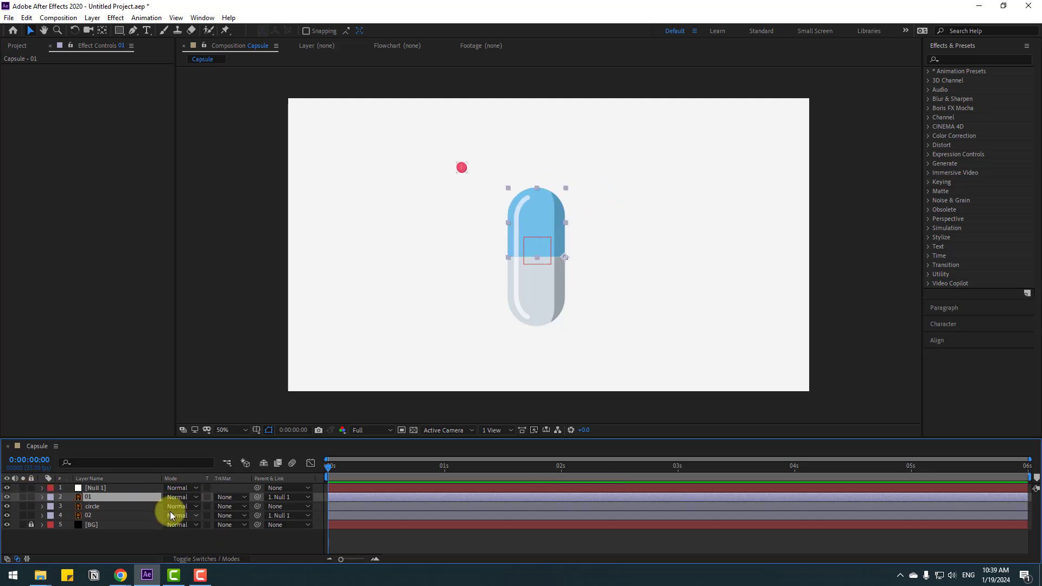
left_click(102, 538)
- Keyframe Null 1's Scale at 0% on frame 0 and 110% at 10 frames
left_click(105, 490)
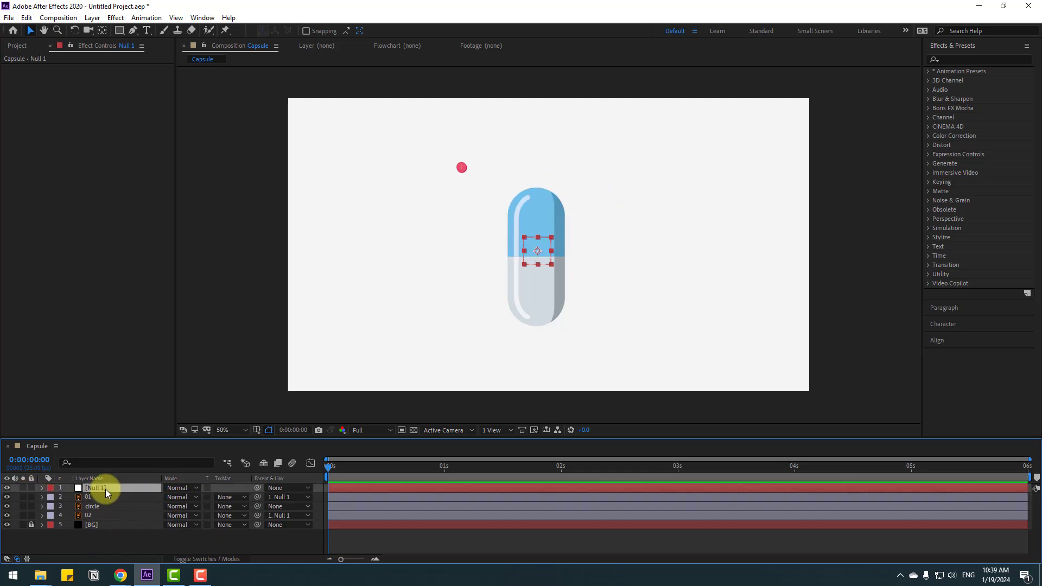
key("s")
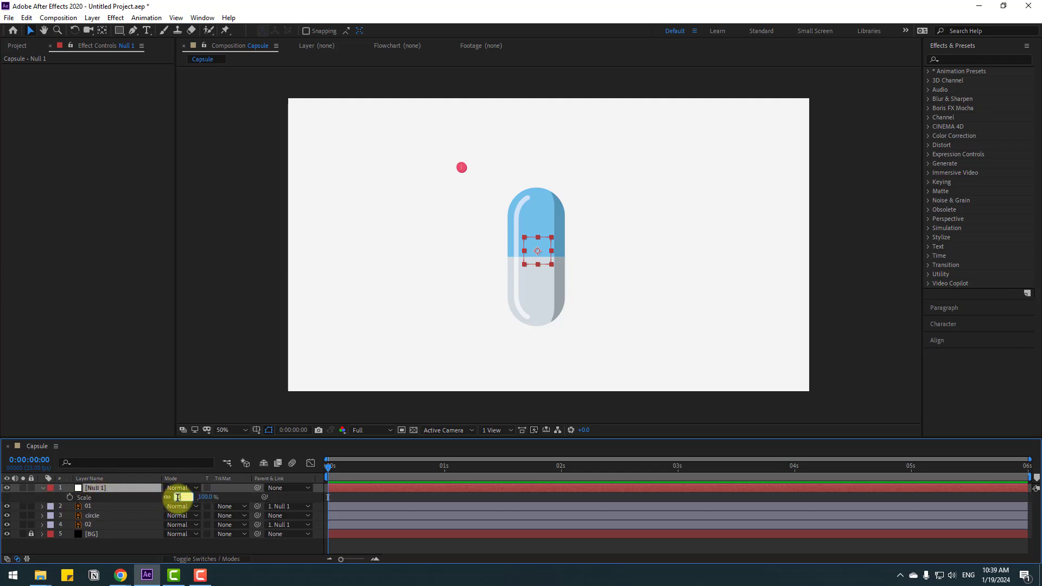
type("0")
key("Return")
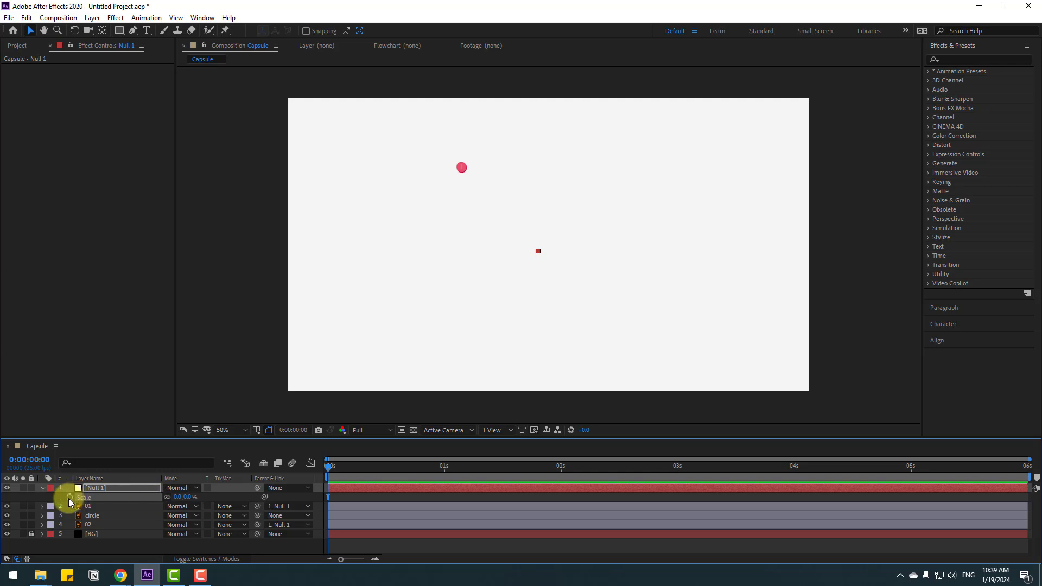
key("shift+Page_Down")
left_click(176, 498)
type("110")
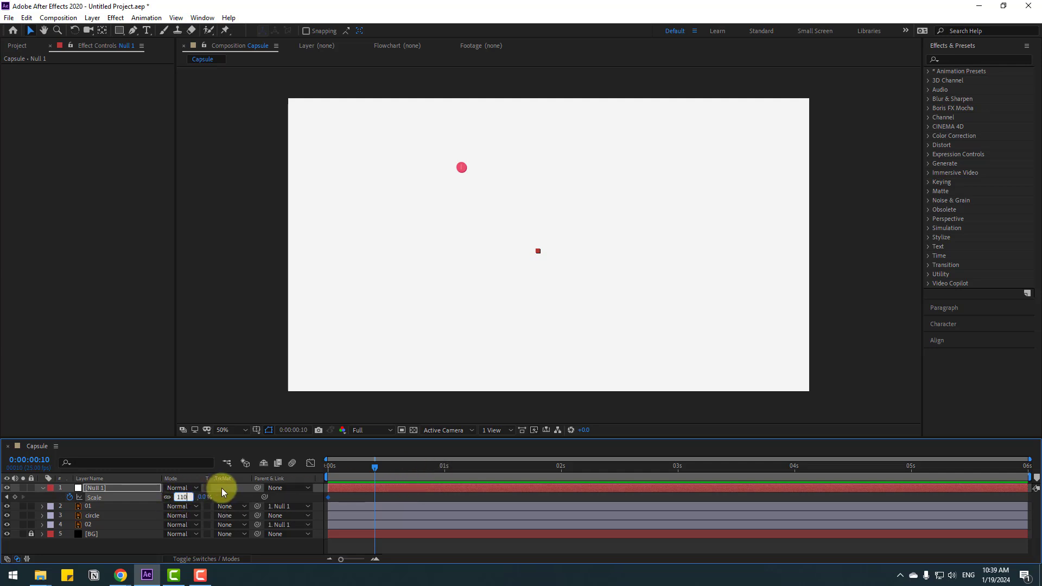
key("Return")
- Add Null 1 Scale keyframes of 95% at 20 frames and 100% at 1:05
key("shift+Page_Down")
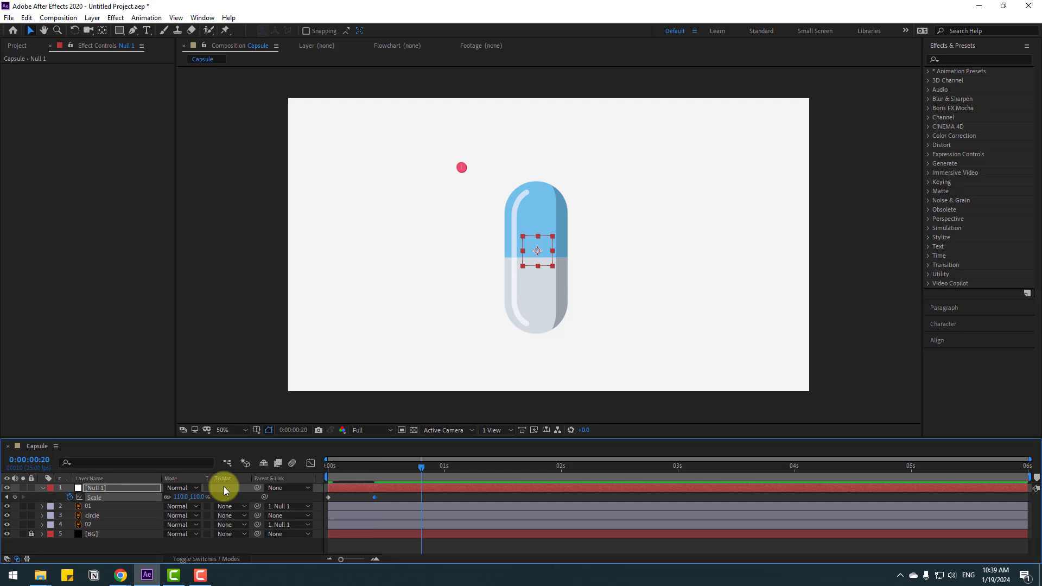
left_click(179, 497)
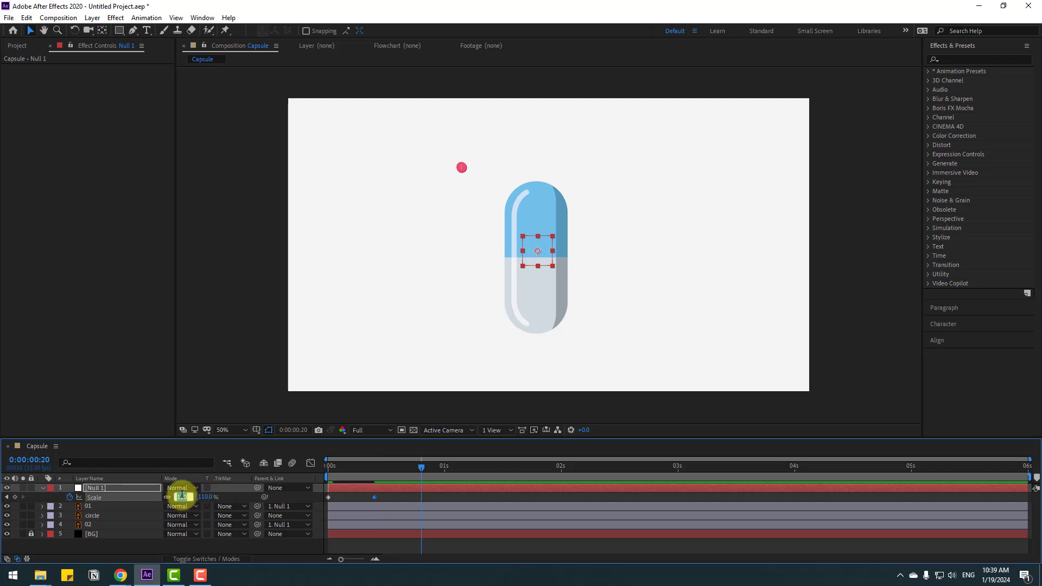
type("95")
key("Return")
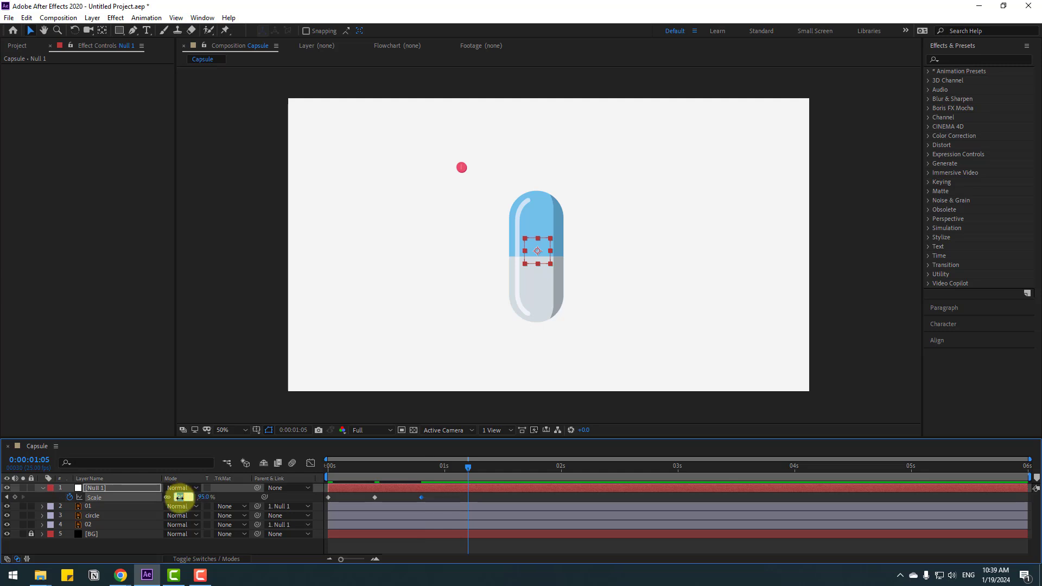
type("100")
key("Return")
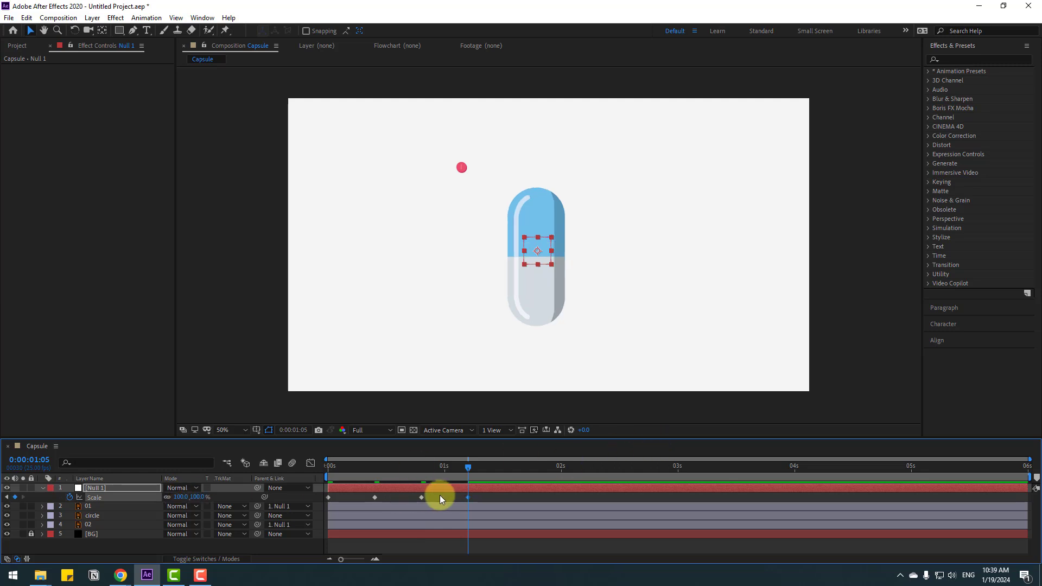
- Apply Easy Ease to all four Scale keyframes and preview the pop-in
left_click_drag(490, 496, 326, 499)
right_click(327, 500)
mouse_move(358, 491)
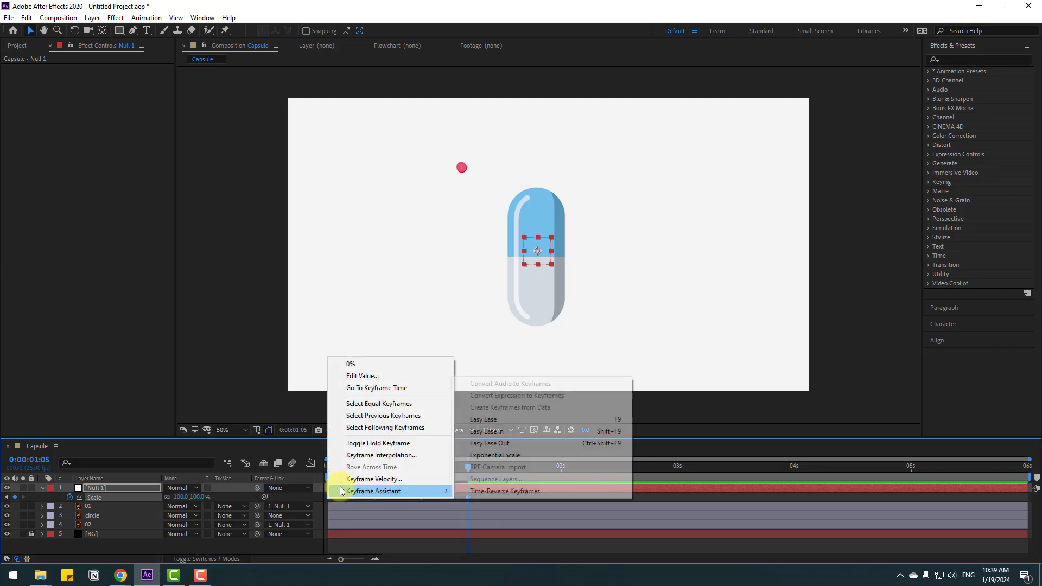
left_click(616, 421)
key("space")
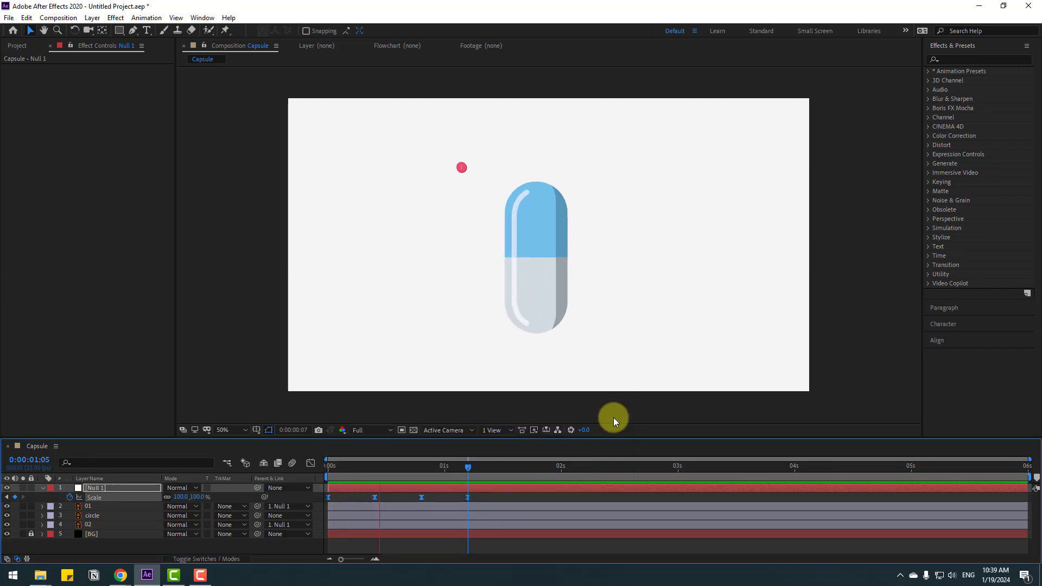
left_click_drag(464, 469, 323, 471)
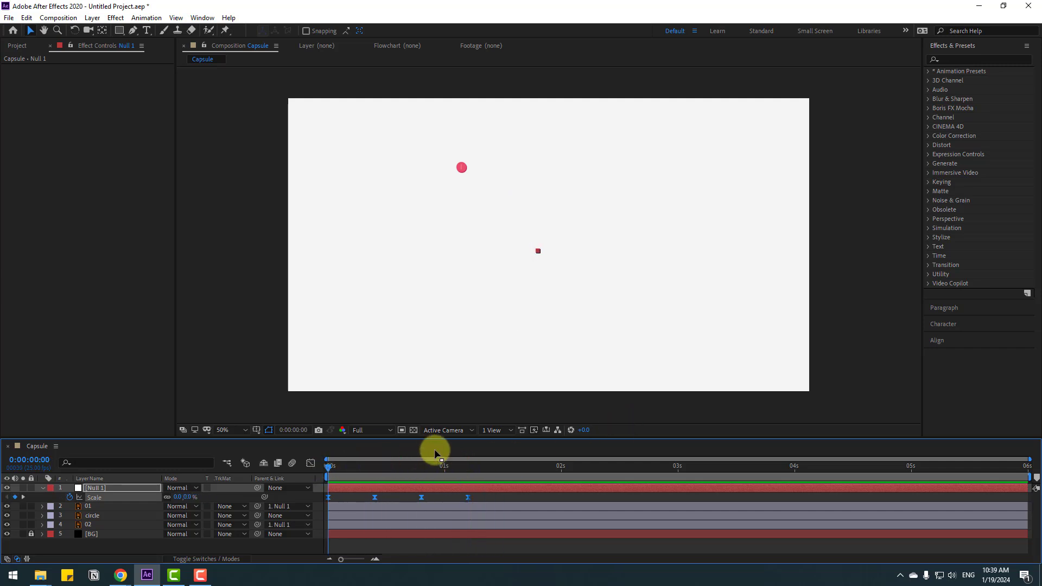
- Keyframe Null 1's Rotation at -25° at the start and 10° at frame 10
key("shift+r")
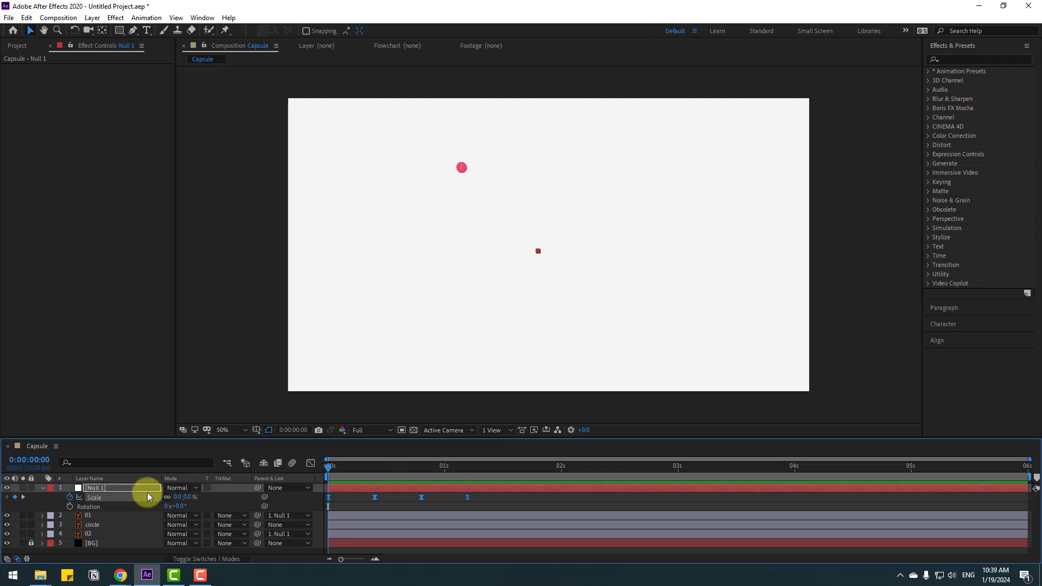
left_click(70, 507)
left_click(180, 506)
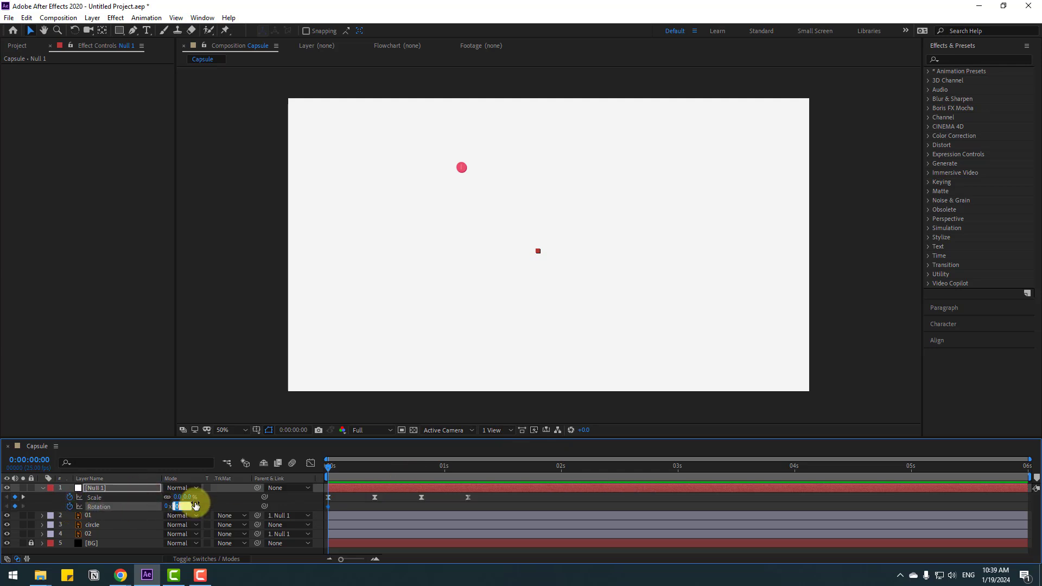
type("-25")
key("Return")
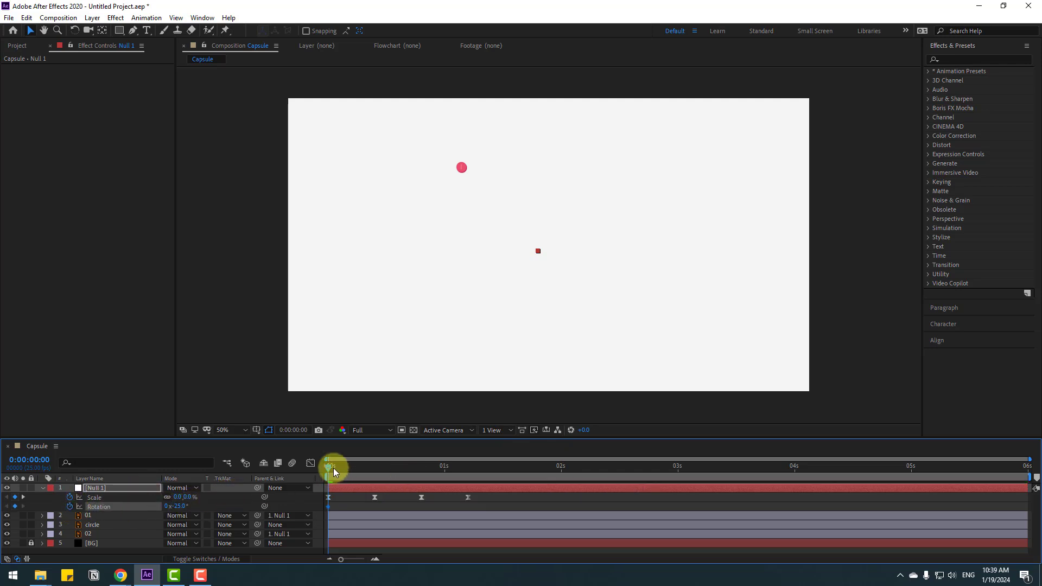
left_click_drag(334, 468, 373, 472)
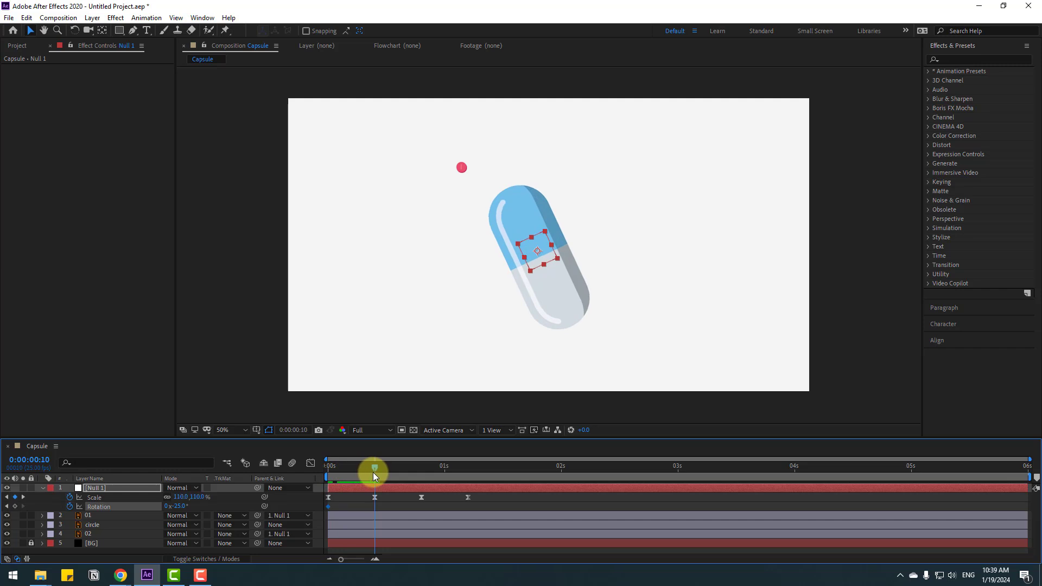
left_click(179, 507)
type("10")
key("Return")
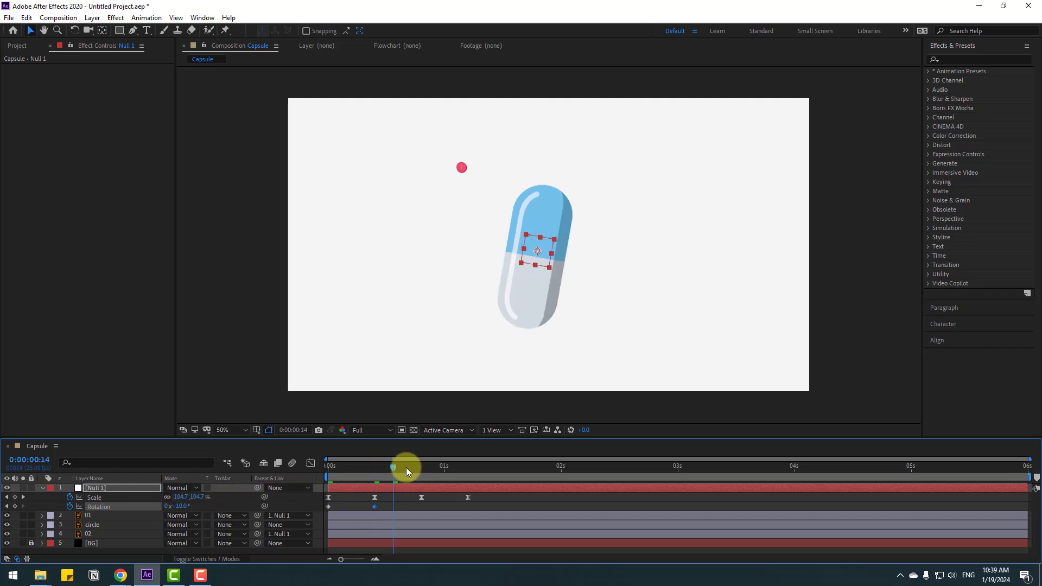
- Set Rotation to -5° at 20 frames and 0° at 1:05, then ease and preview
left_click_drag(406, 468, 421, 468)
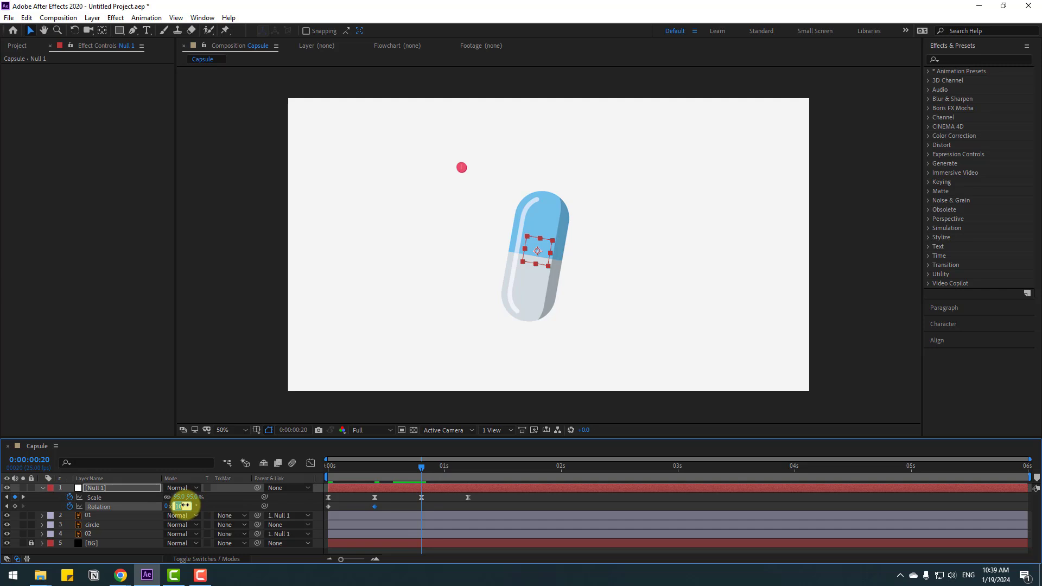
left_click_drag(185, 506, 558, 500)
left_click_drag(423, 467, 468, 471)
left_click_drag(175, 507, 314, 514)
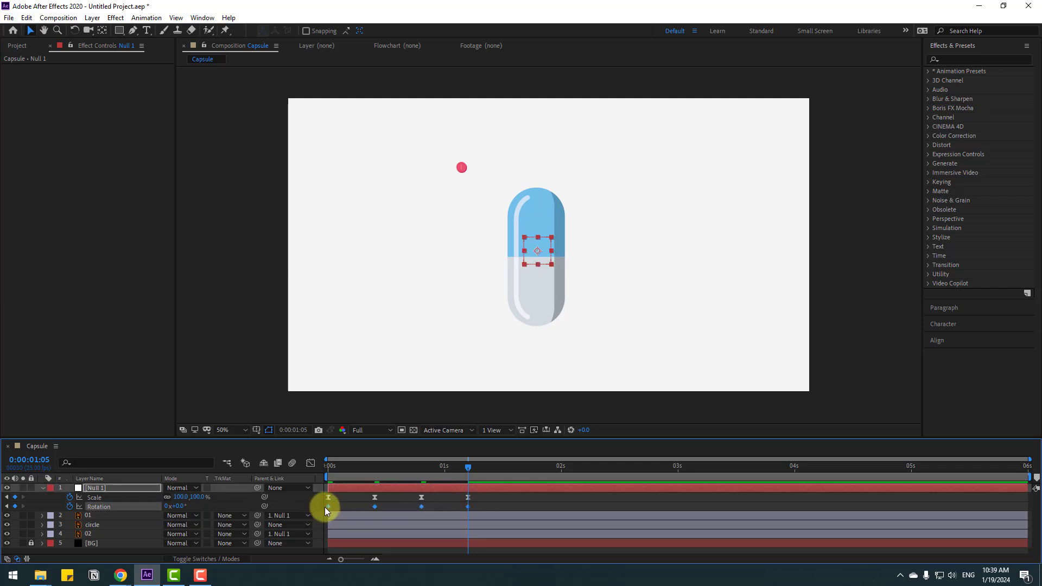
right_click(329, 506)
mouse_move(333, 503)
left_click(494, 424)
key("space")
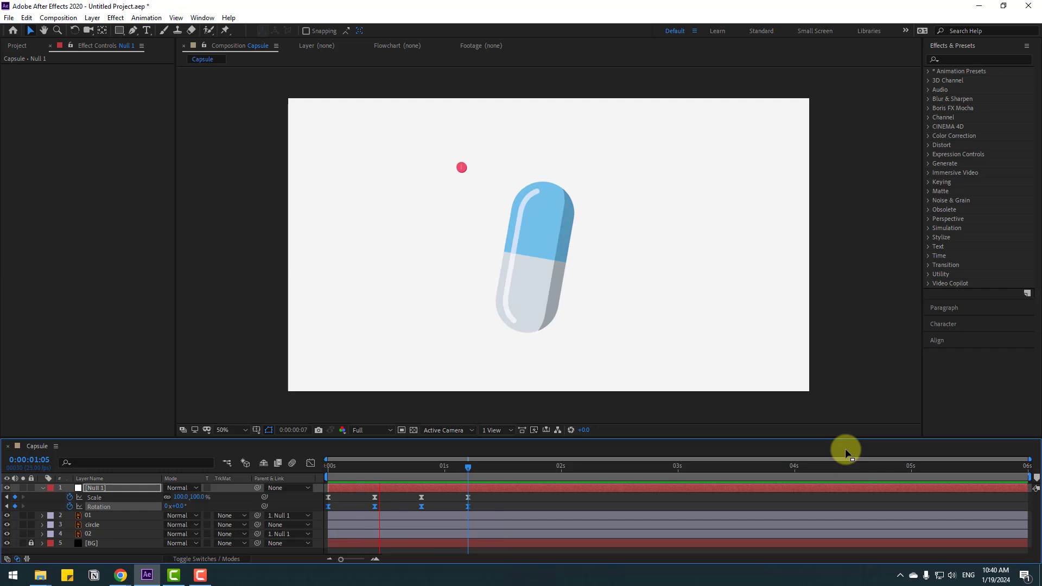
- Add a 3° Rotation keyframe on Null 1 at 1:04
left_click(477, 504)
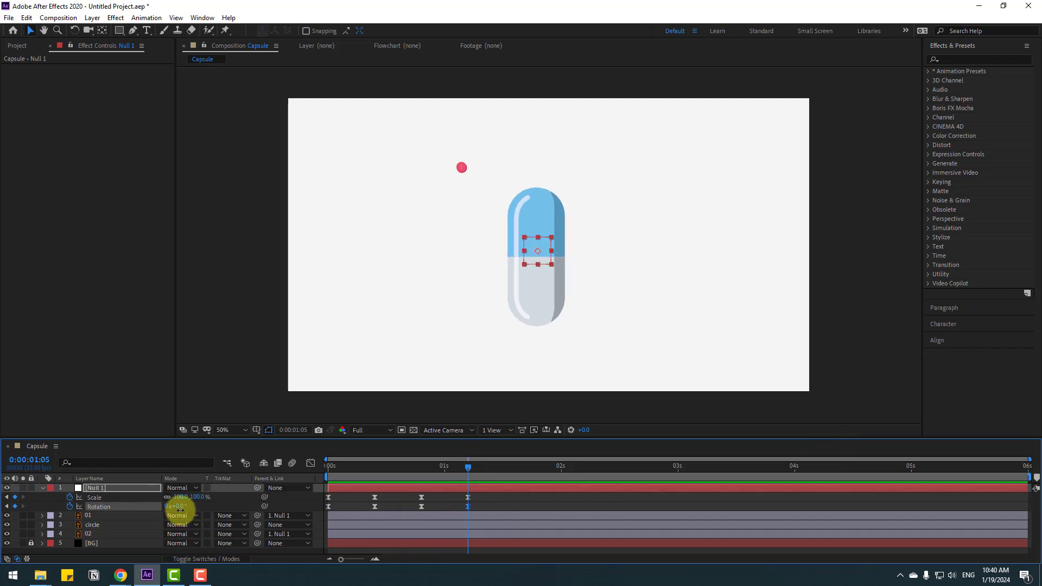
type("3")
key("Return")
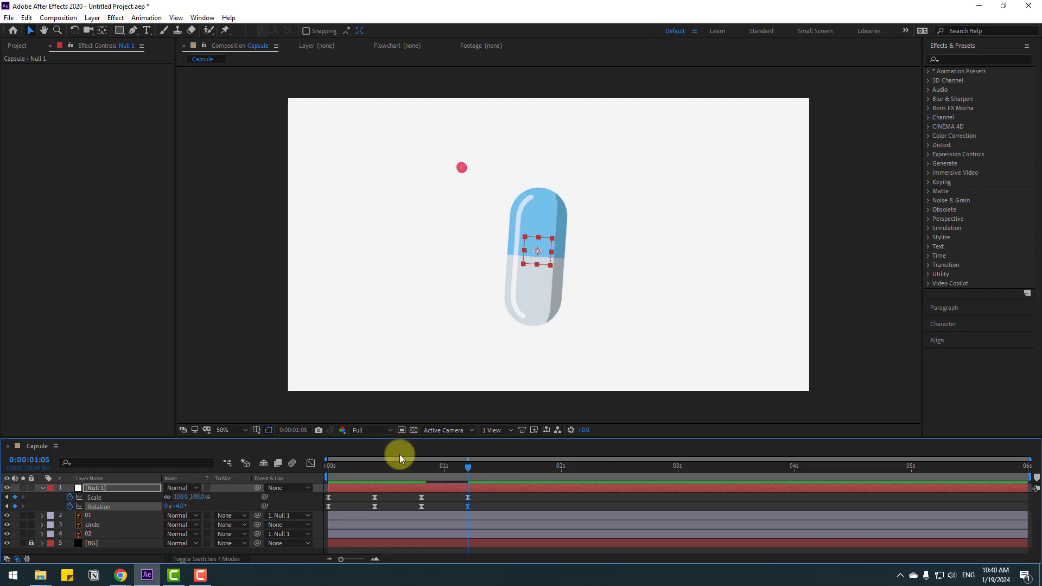
left_click_drag(401, 459, 466, 465)
left_click(181, 507)
type("3")
key("Return")
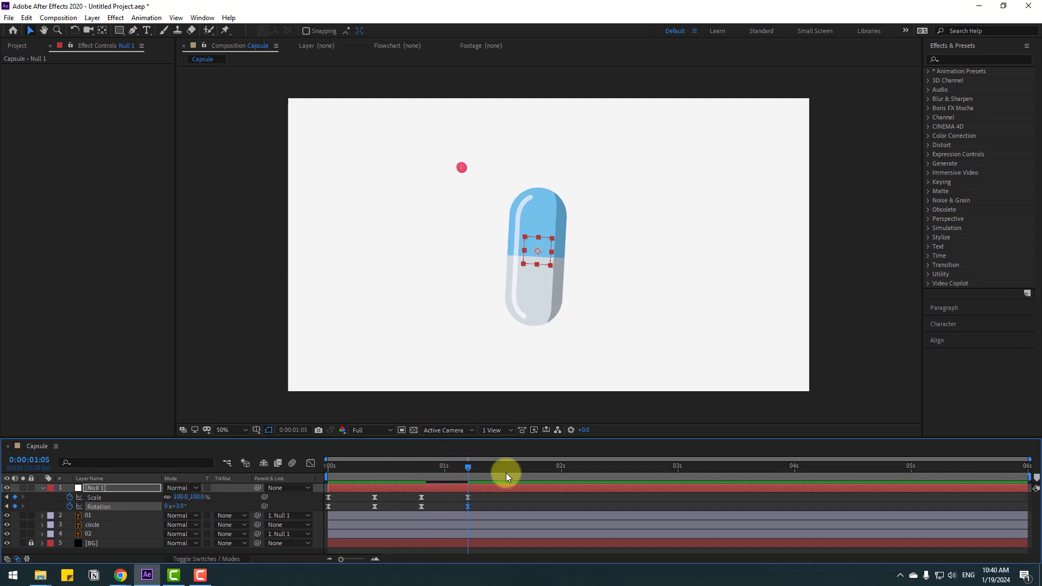
- Add Rotation keyframes of -1.5° at 1:10 and 0° at 1:15, then preview the wobble
left_click(492, 470)
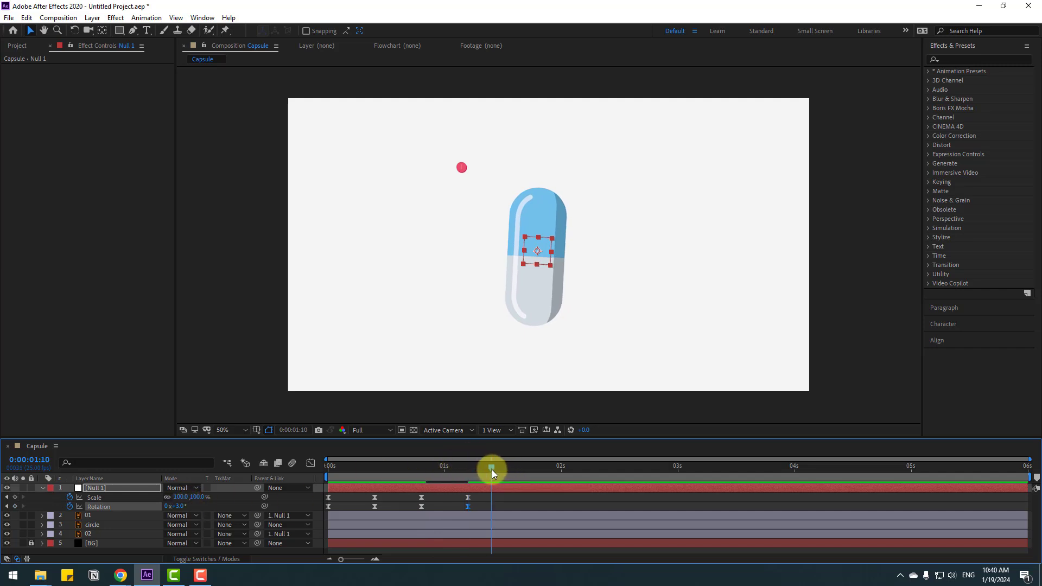
left_click(177, 505)
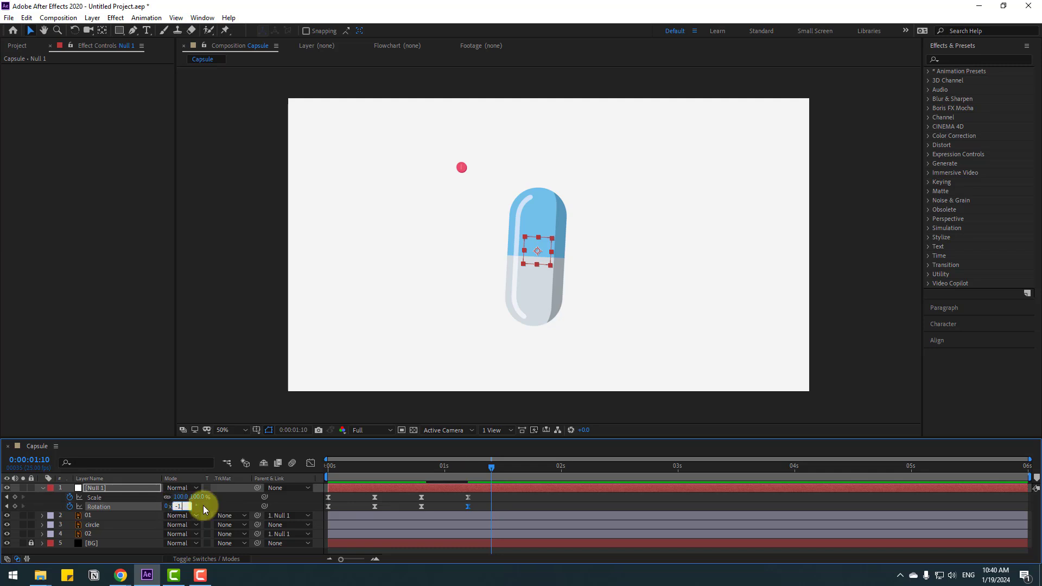
type("-1.5")
key("Return")
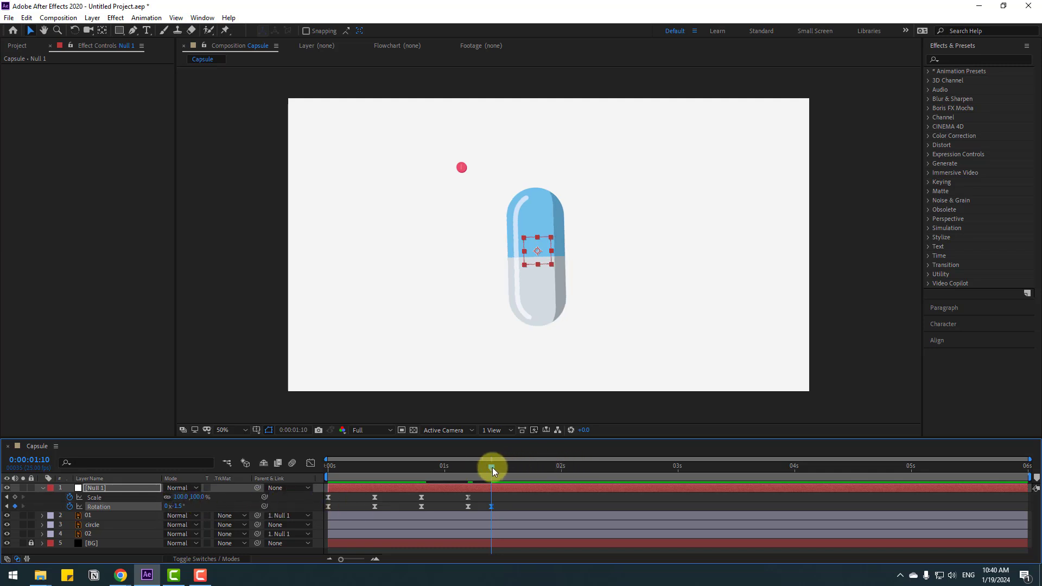
left_click_drag(493, 468, 515, 468)
left_click(181, 508)
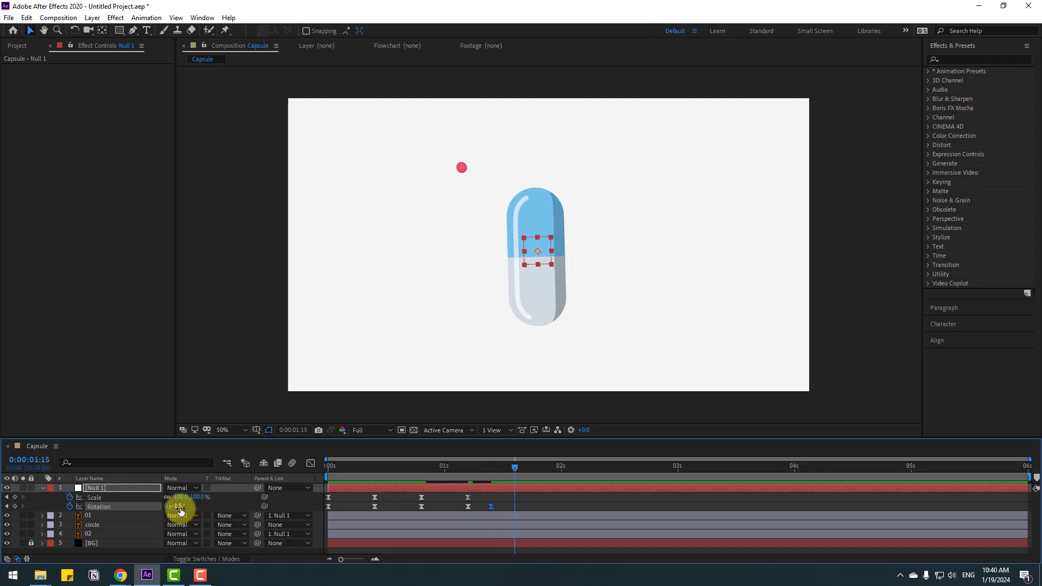
type("0")
key("Return")
key("space")
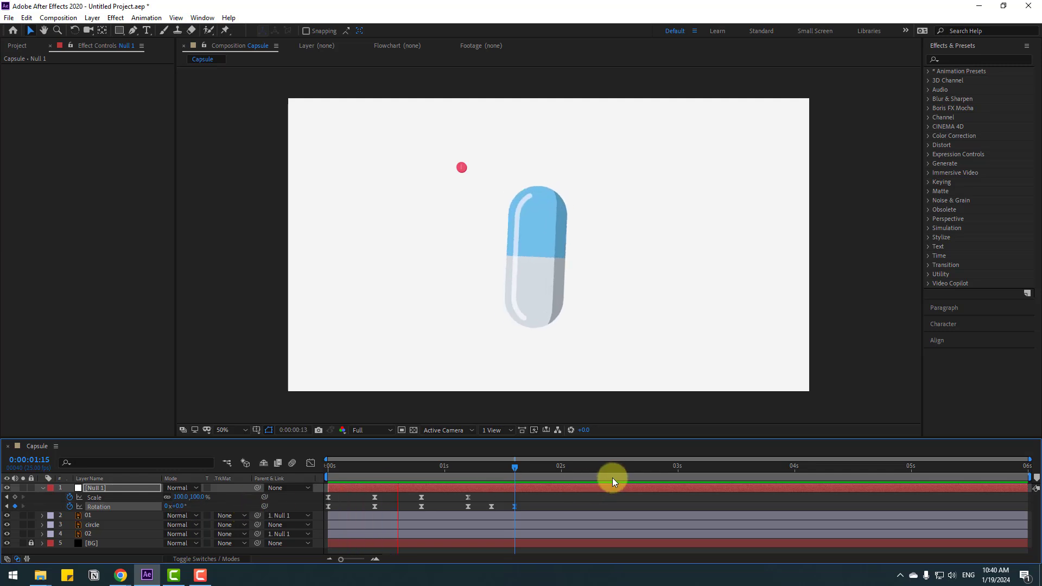
key("space")
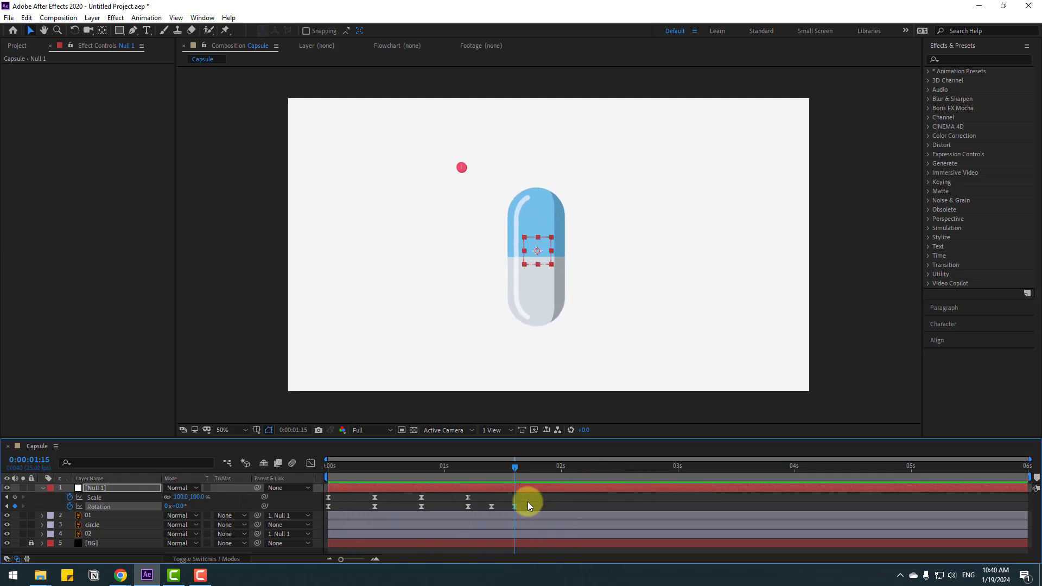
- Change the 20-frame Rotation keyframe to -2° and preview the wobble
left_click_drag(461, 515, 533, 509)
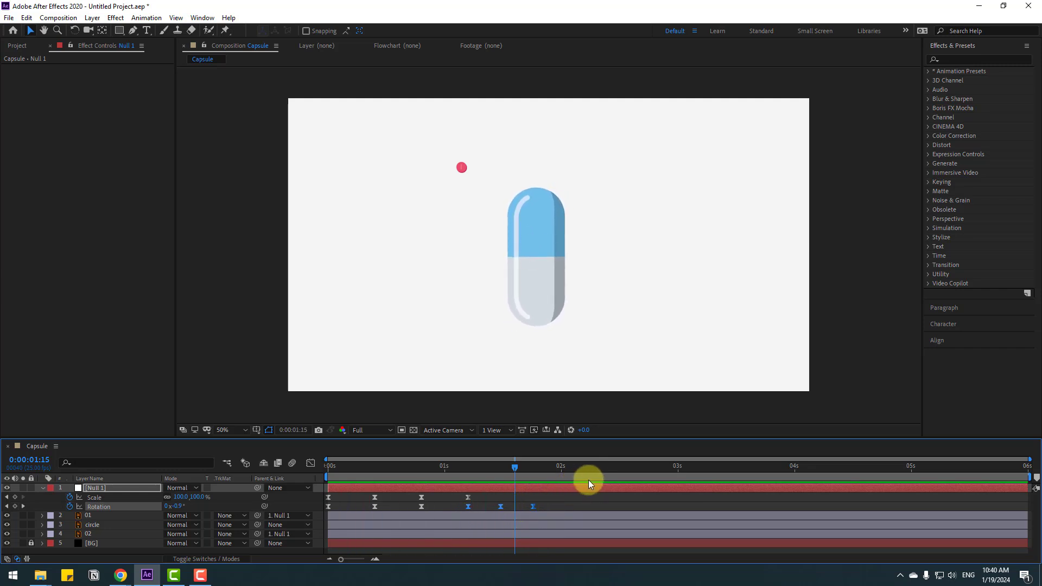
left_click(568, 493)
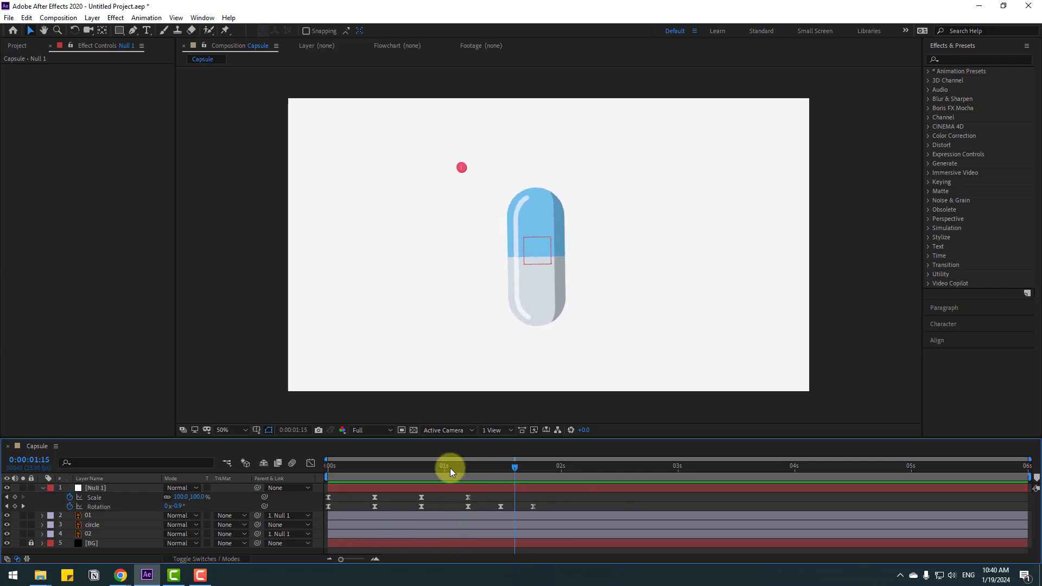
mouse_move(451, 468)
left_mouse_down()
mouse_move(429, 468)
mouse_move(468, 467)
left_mouse_up()
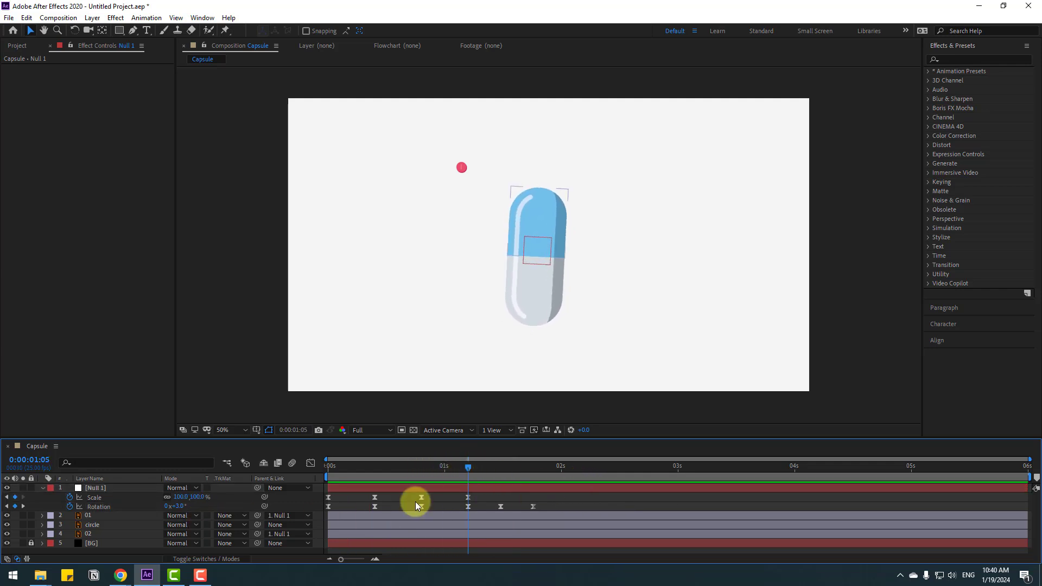
left_click(418, 469)
left_click(178, 506)
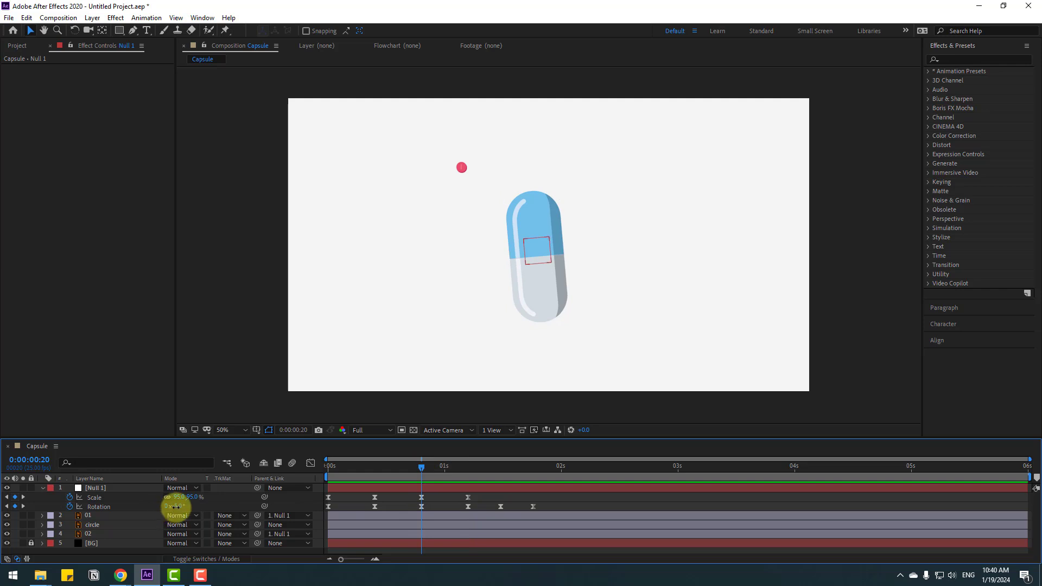
type("-2")
key("Return")
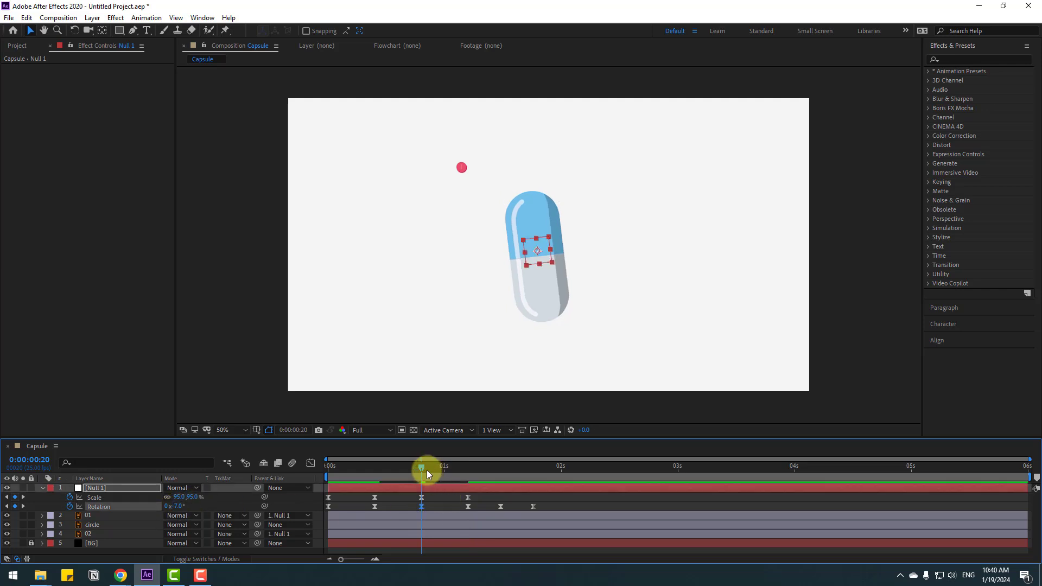
left_click(444, 468)
key("space")
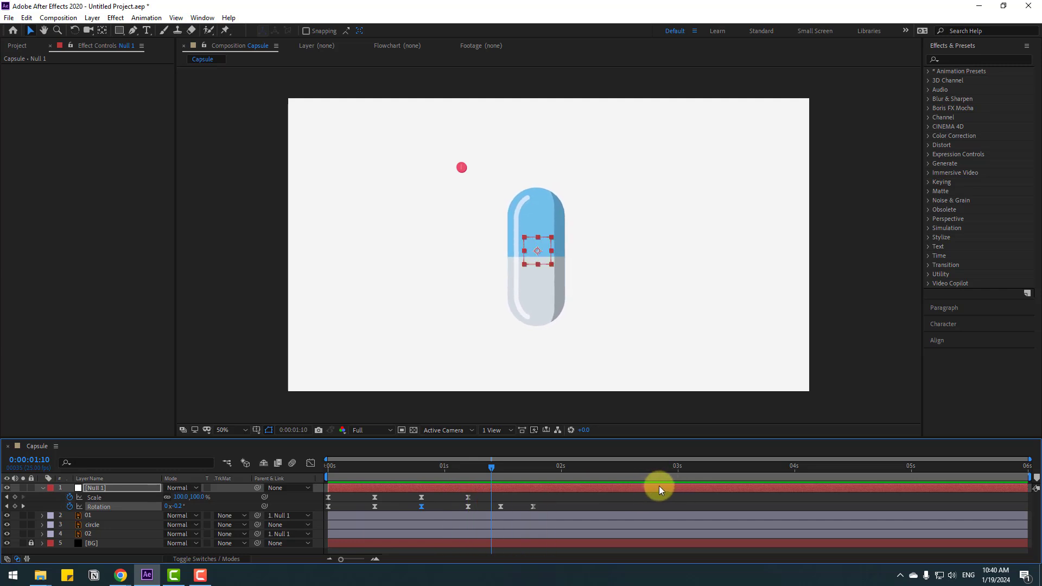
left_click(87, 516)
- Start layer 01's Rotation keyframes around 1:22, opening to 115° ten frames later
left_click_drag(496, 461, 551, 466)
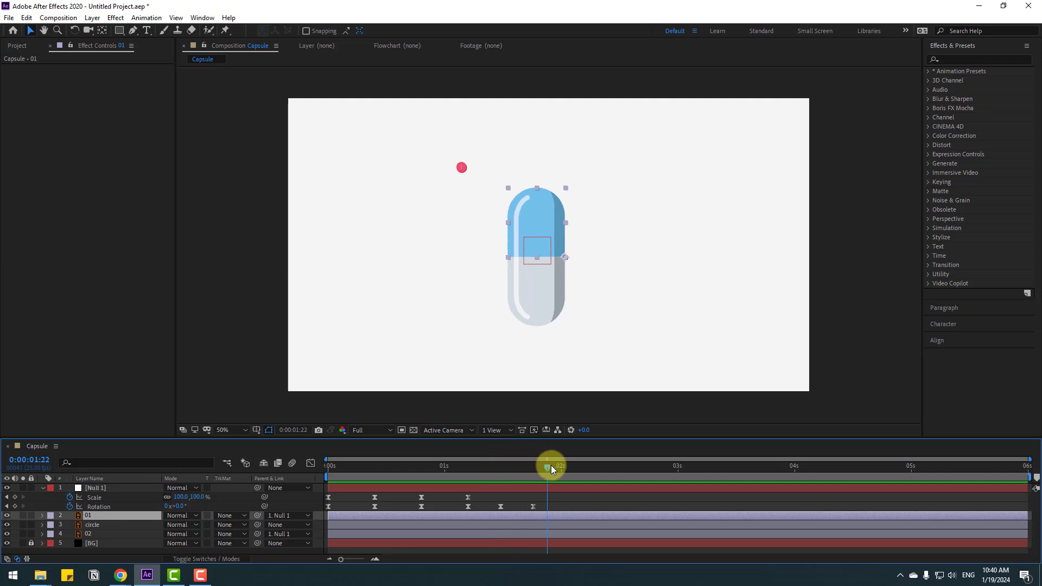
key("r")
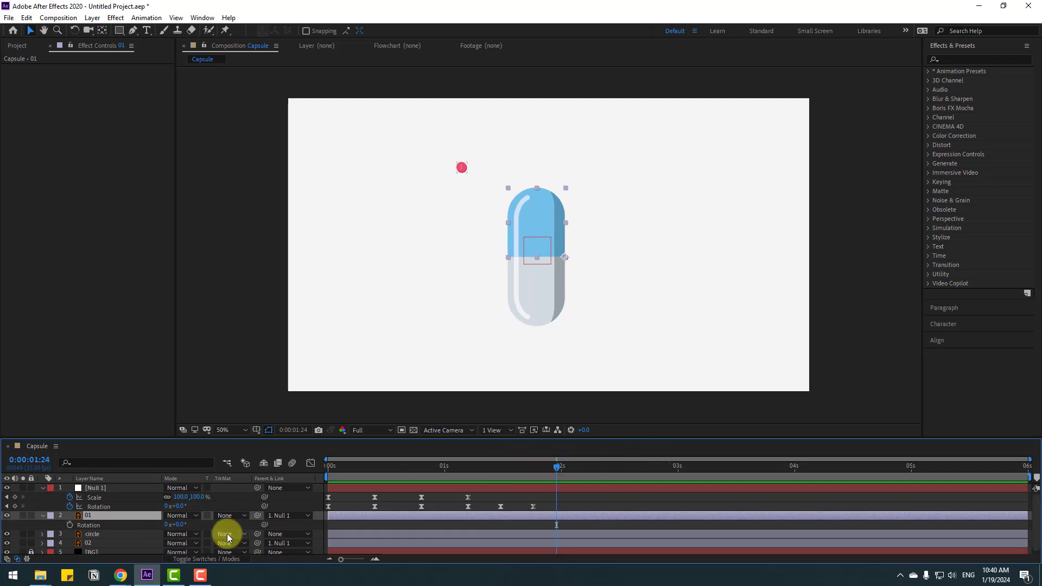
left_click(69, 525)
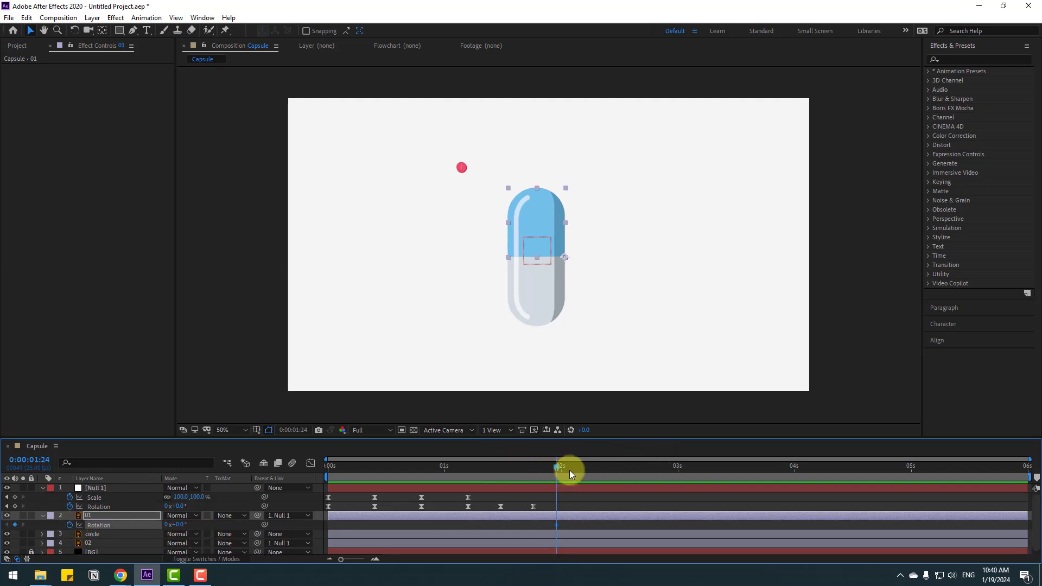
key("shift+Page_Down")
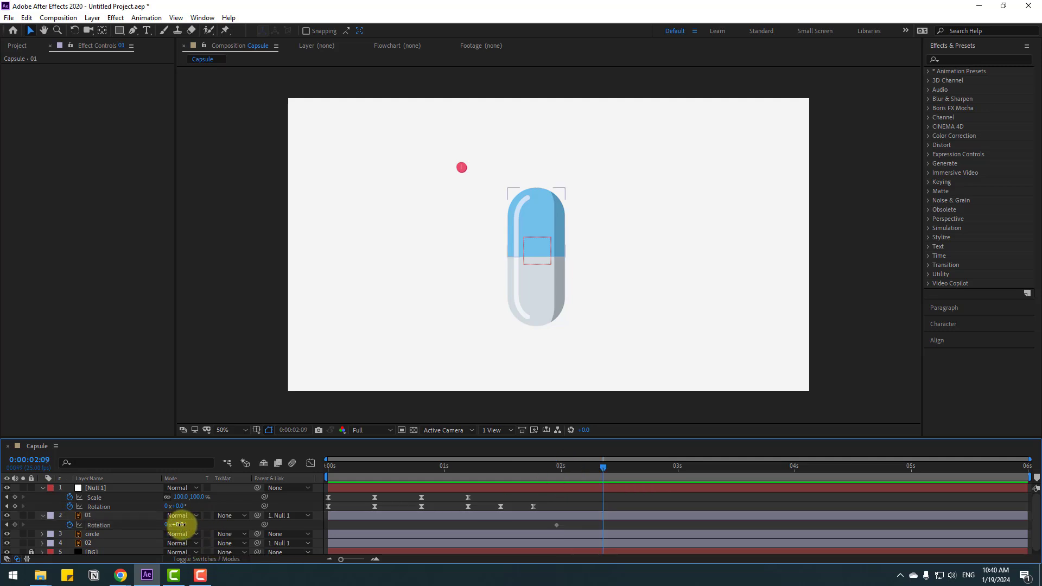
left_click_drag(184, 524, 236, 521)
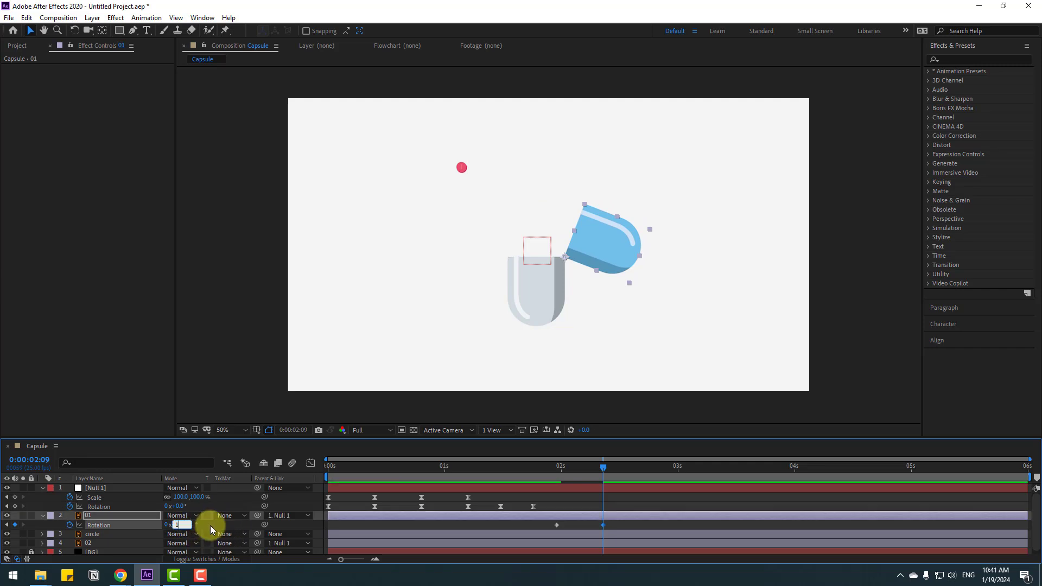
type("115")
key("Return")
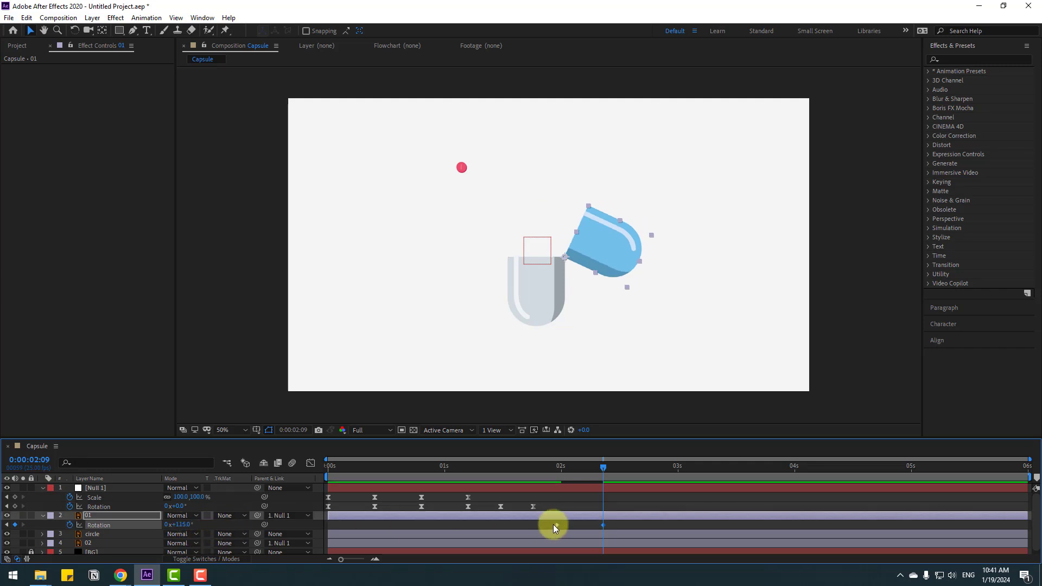
- Add cap Rotation keyframes of 108° and 113° at ten-frame steps, ending at 3:04
key("shift+Page_Down")
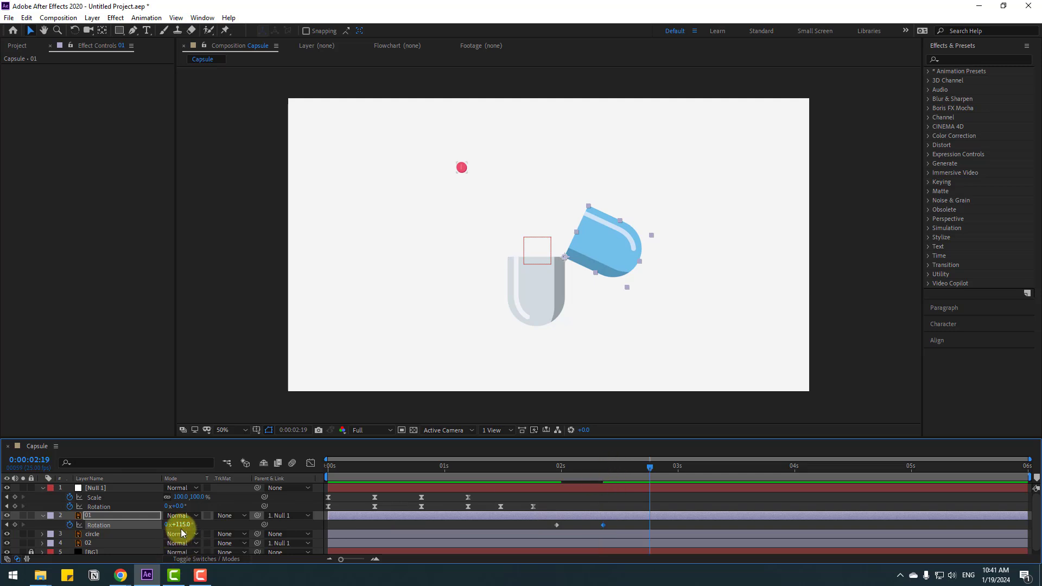
left_click(182, 528)
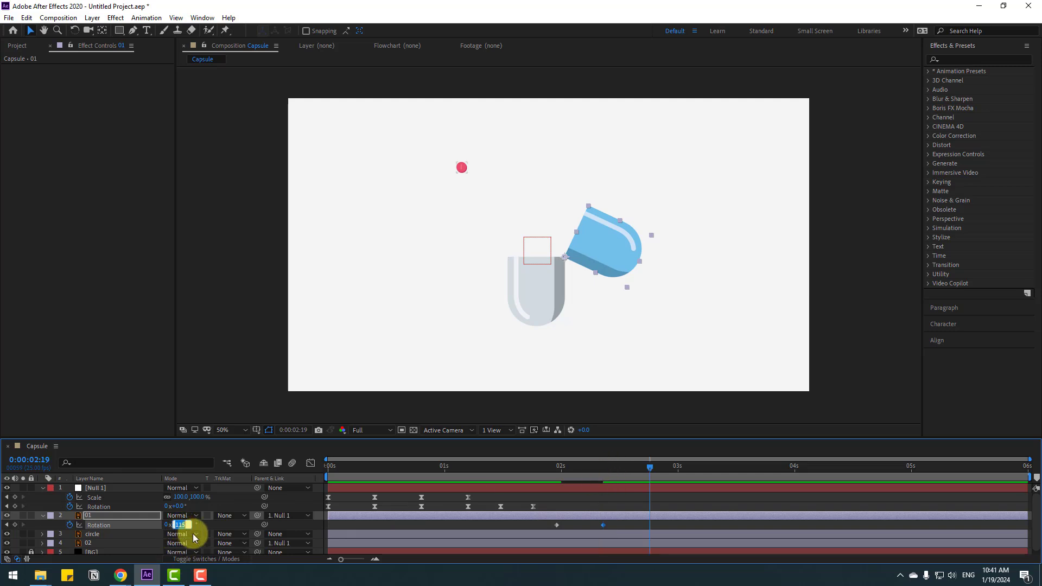
type("108")
key("Return")
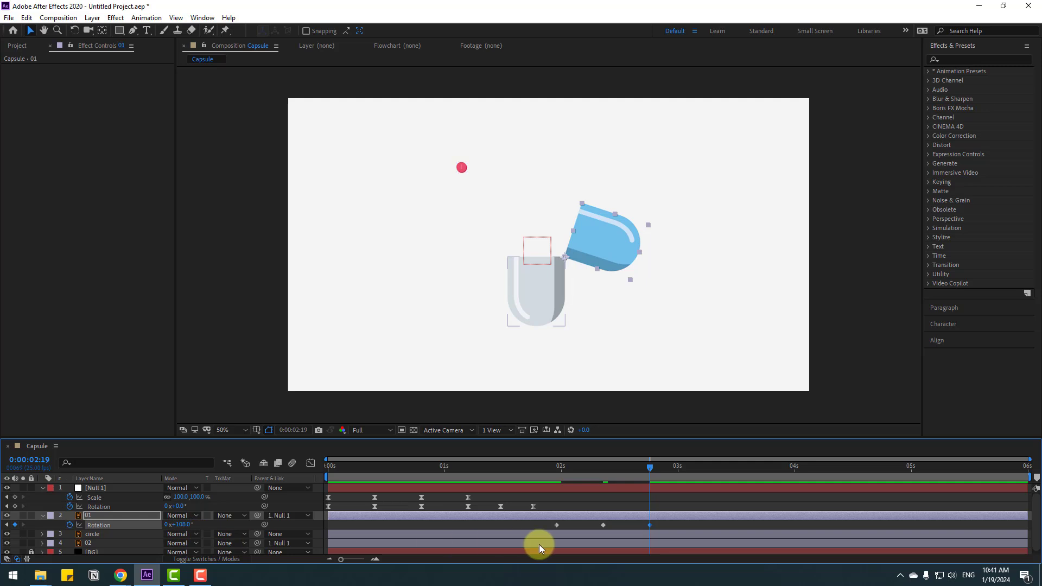
key("shift+Page_Down")
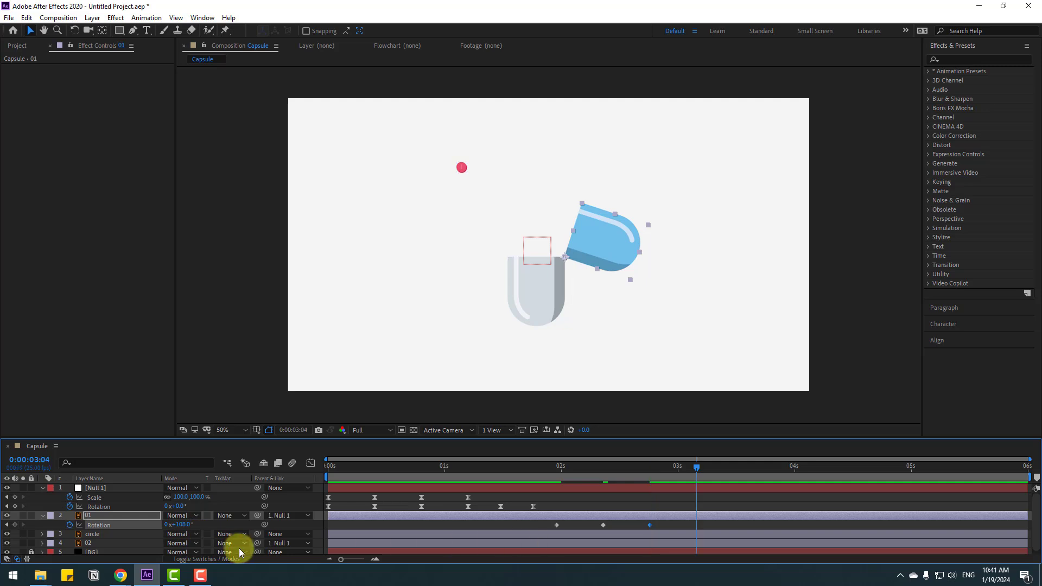
left_click(179, 525)
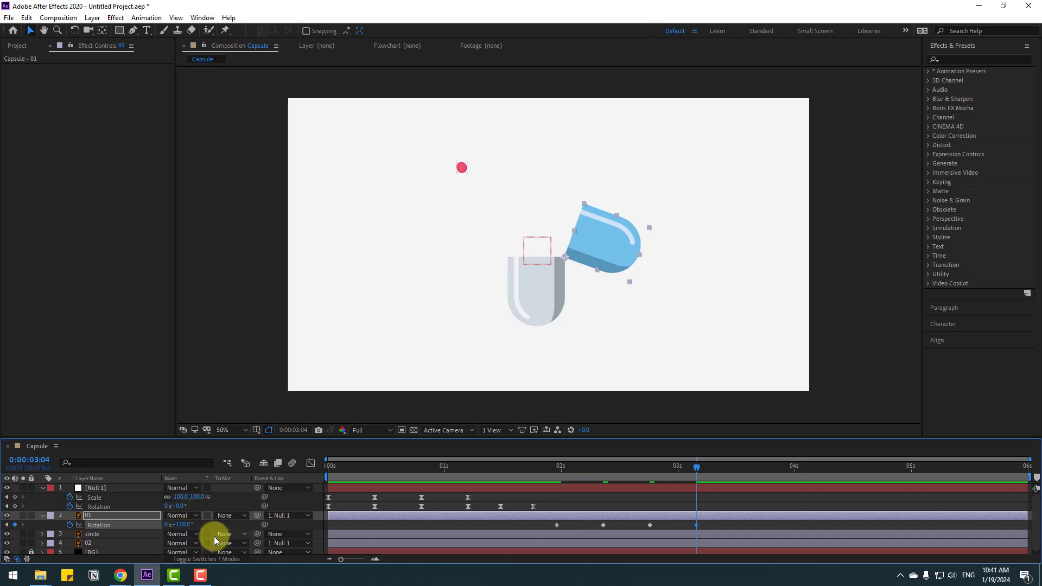
left_click(181, 525)
type("113")
key("Return")
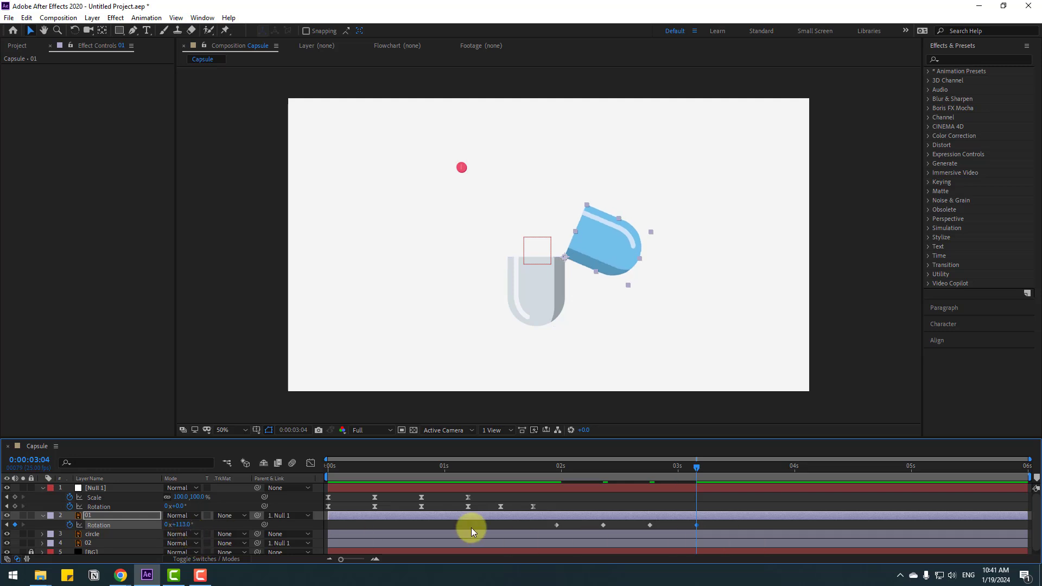
left_click_drag(720, 524, 556, 531)
- Easy Ease the cap's Rotation keyframes and move the later ones closer together
right_click(555, 525)
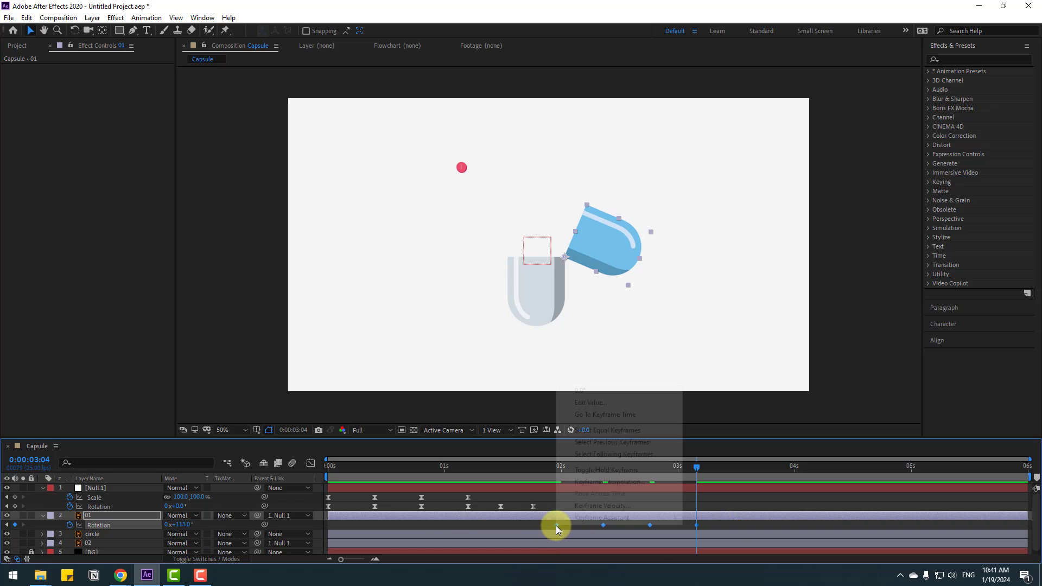
mouse_move(602, 518)
left_click(731, 447)
key("space")
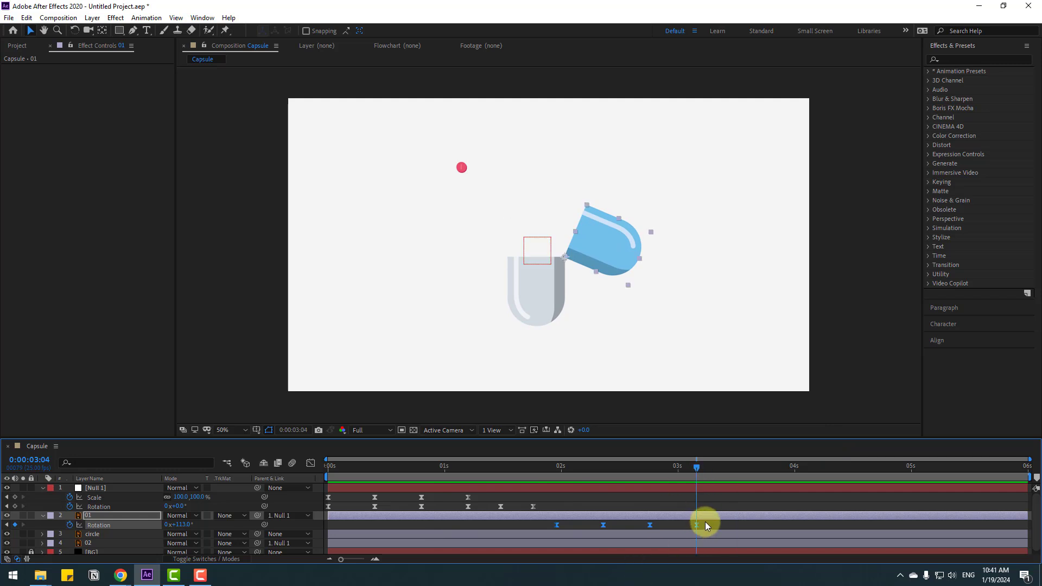
left_click_drag(705, 522, 596, 535)
left_click_drag(697, 526, 588, 525)
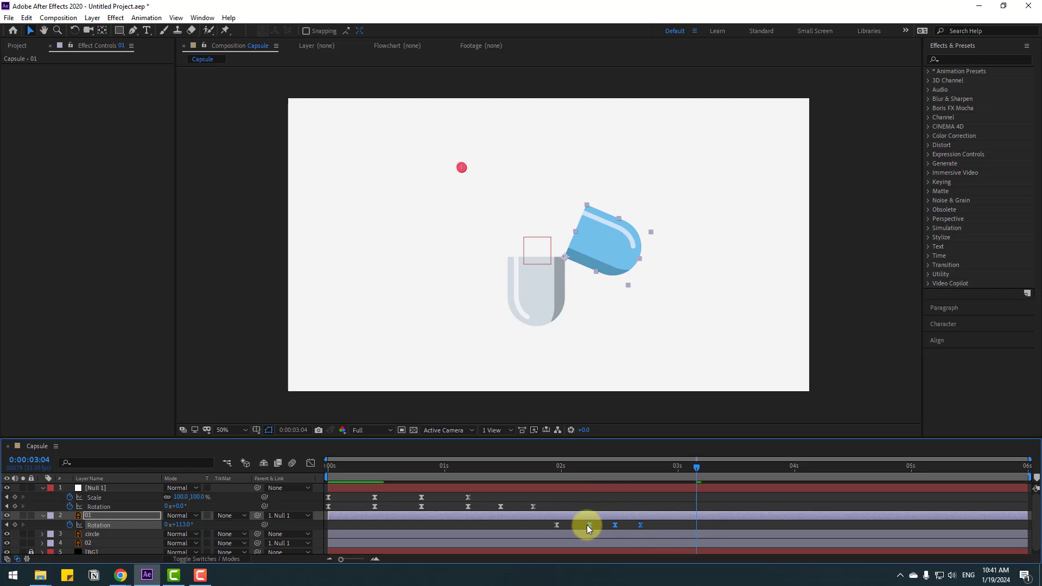
- Sharpen the Rotation speed peak by adjusting keyframe influence in the speed graph
left_click(311, 463)
scroll(543, 537, "up", 4)
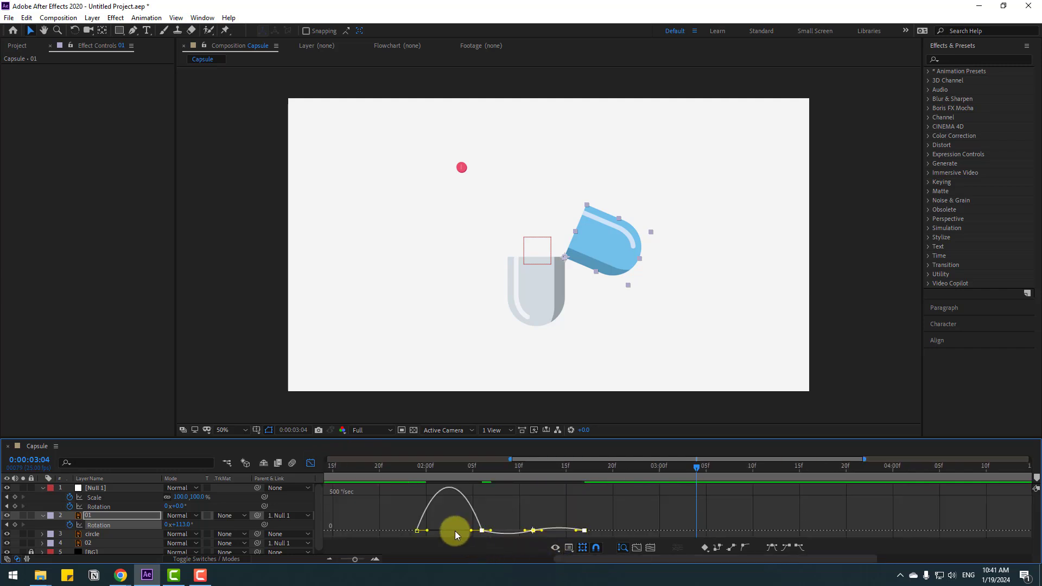
left_click(442, 526)
left_click_drag(490, 524, 455, 530)
key(";")
key("space")
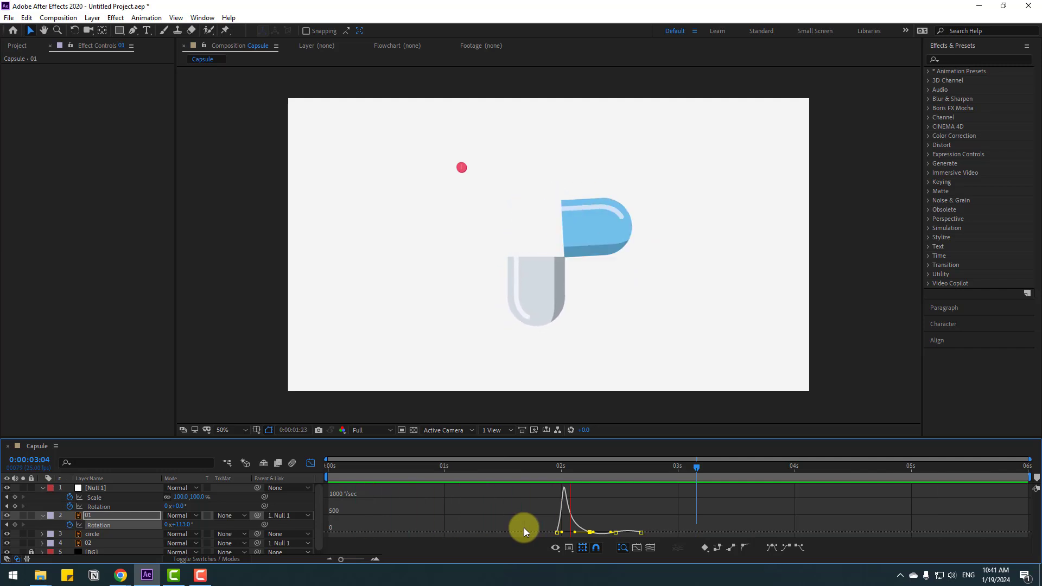
key("space")
scroll(589, 539, "up", 4)
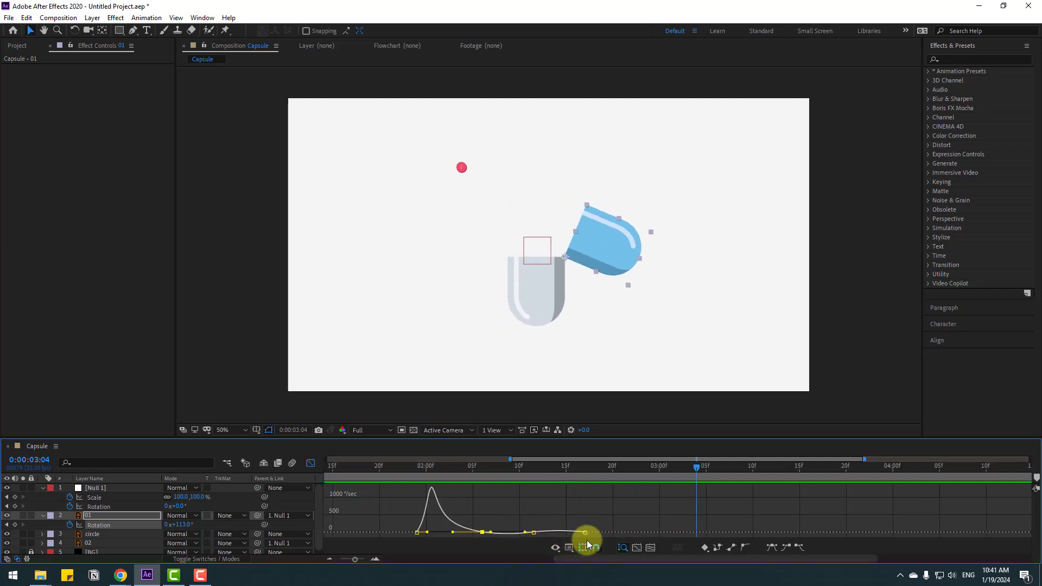
scroll(407, 540, "down", 2)
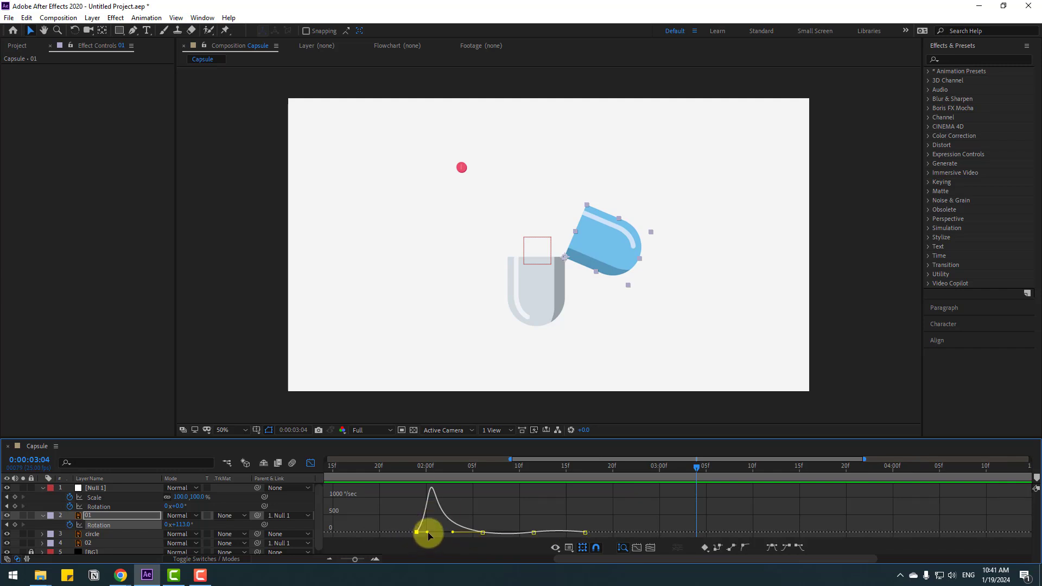
left_click_drag(430, 532, 435, 533)
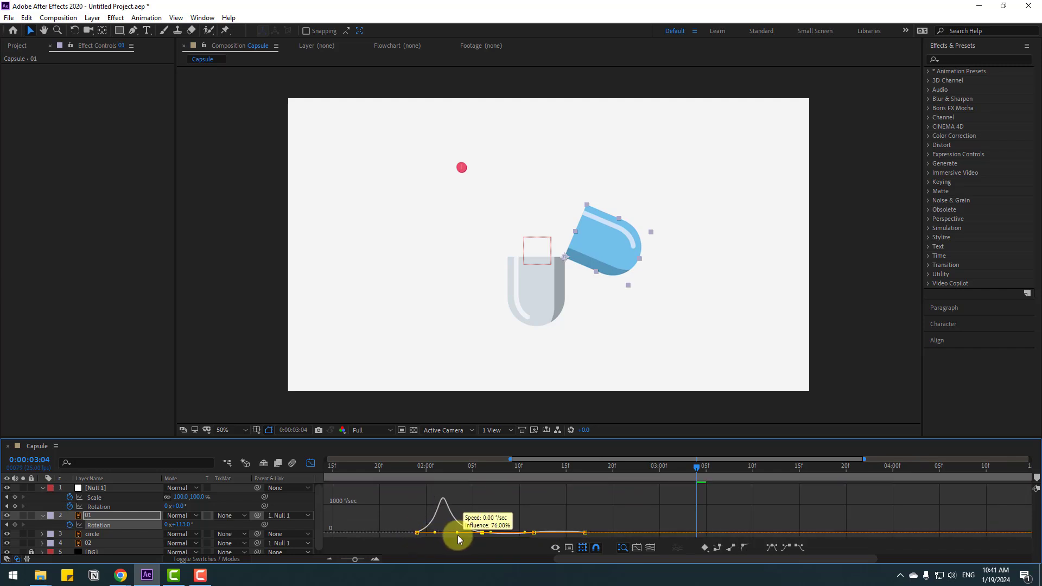
scroll(457, 536, "down", 5)
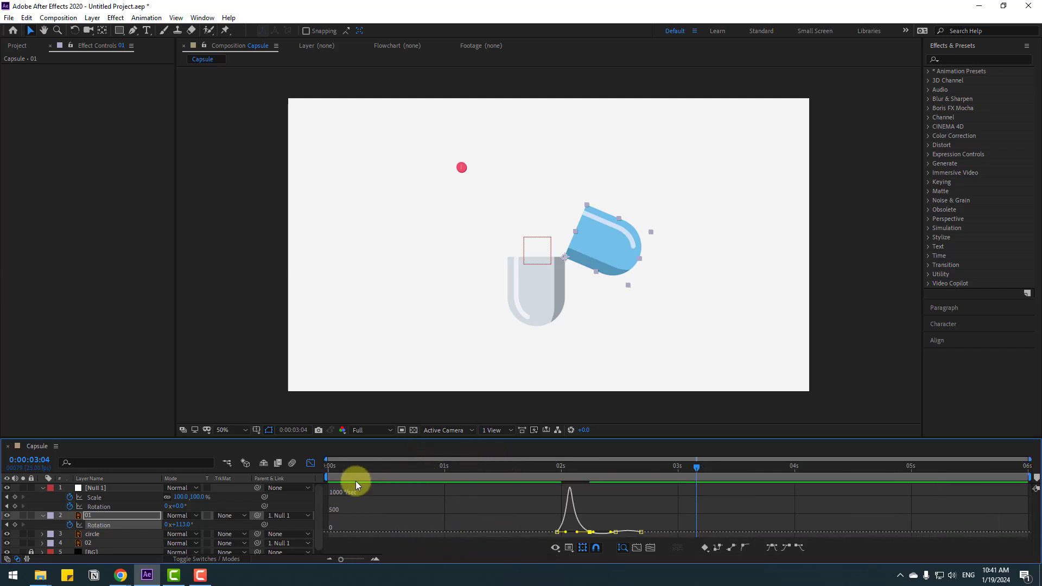
left_click(310, 464)
- Shift the cap's Rotation keyframes earlier, then push the last three later
left_click_drag(651, 526, 527, 526)
left_click_drag(502, 470, 570, 471)
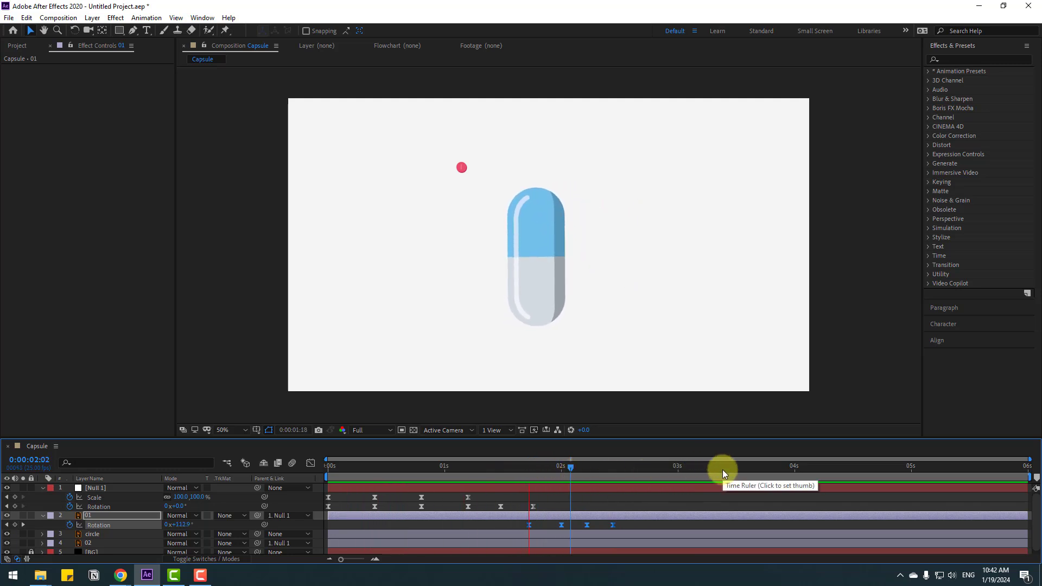
left_click(532, 467)
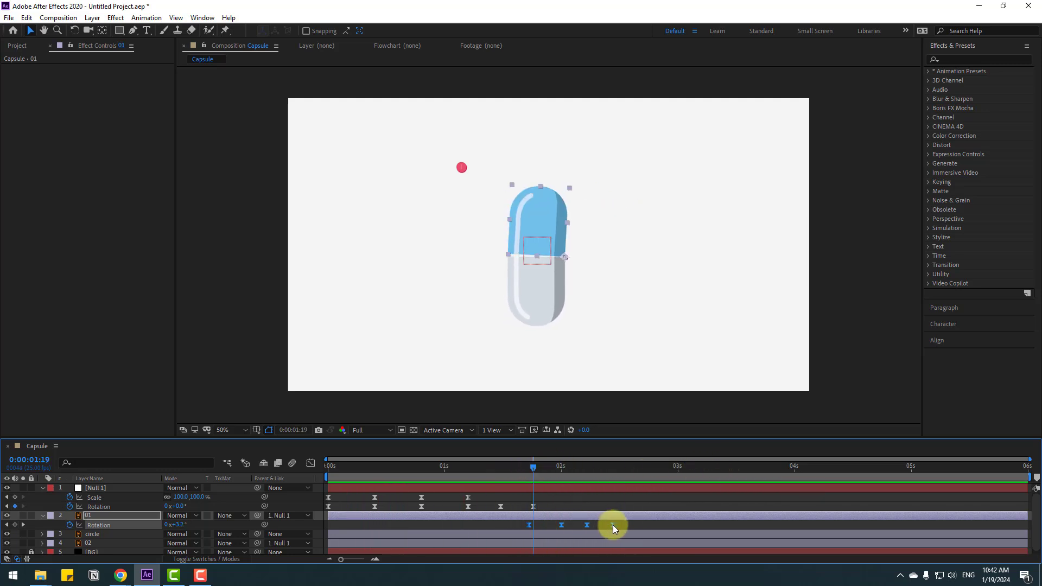
left_click_drag(621, 535, 577, 527)
- Start the work area around 01:12 and preview the cap opening
left_click_drag(325, 478, 498, 480)
key("space")
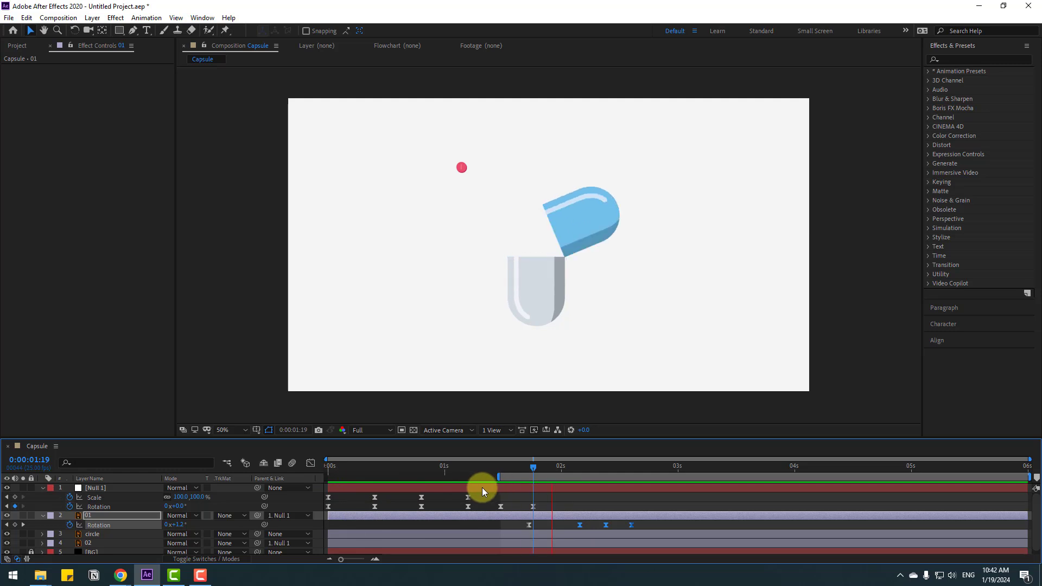
key("space")
key("space")
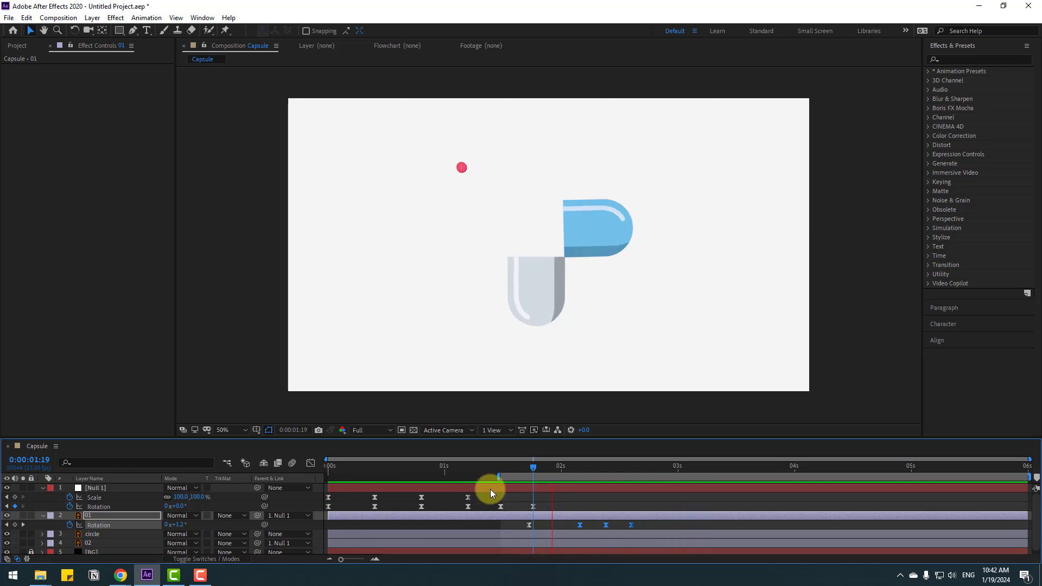
key("space")
left_click(575, 467)
left_click_drag(575, 467, 622, 470)
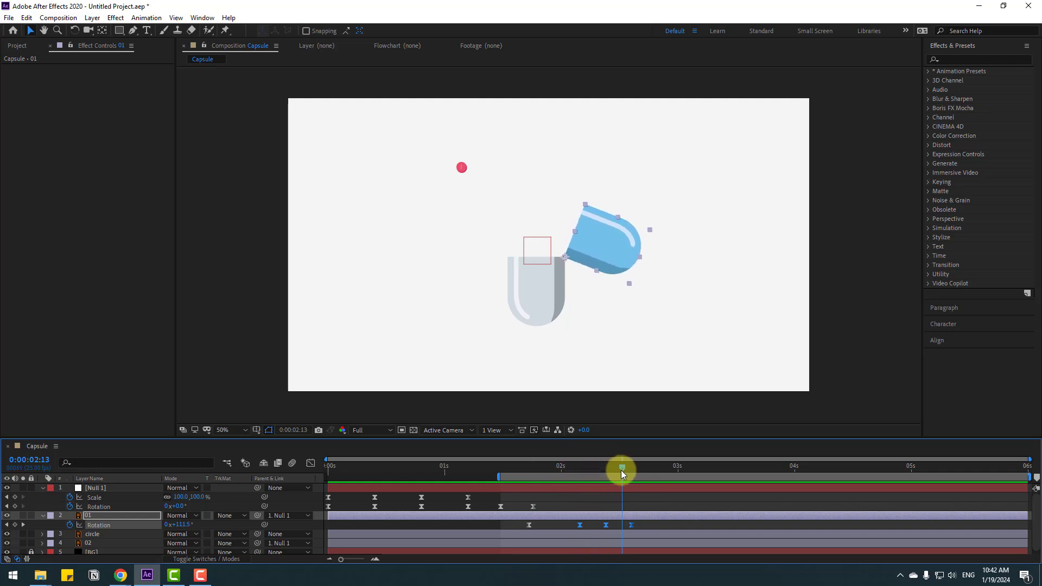
- Select the red dot, nudge its position, and start its layer later at the playhead
left_click(670, 500)
left_click(460, 168)
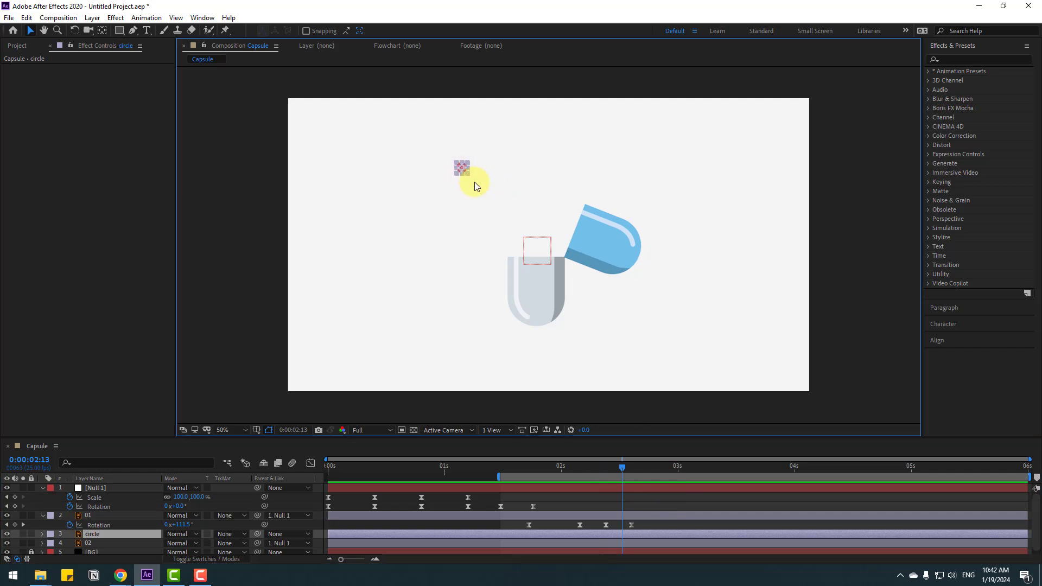
left_click_drag(465, 171, 536, 175)
scroll(536, 181, "up", 4)
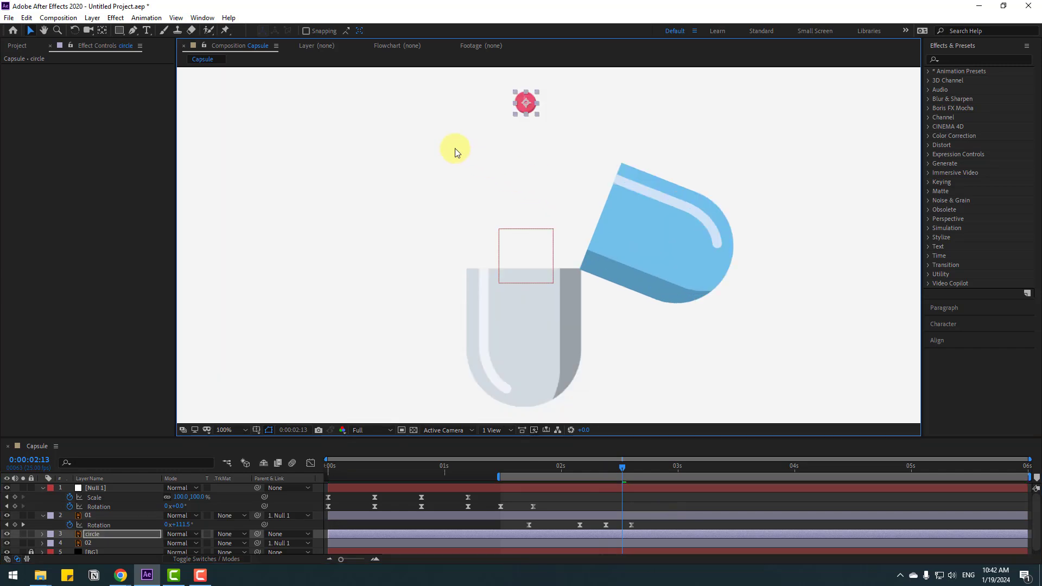
left_click_drag(377, 533, 639, 530)
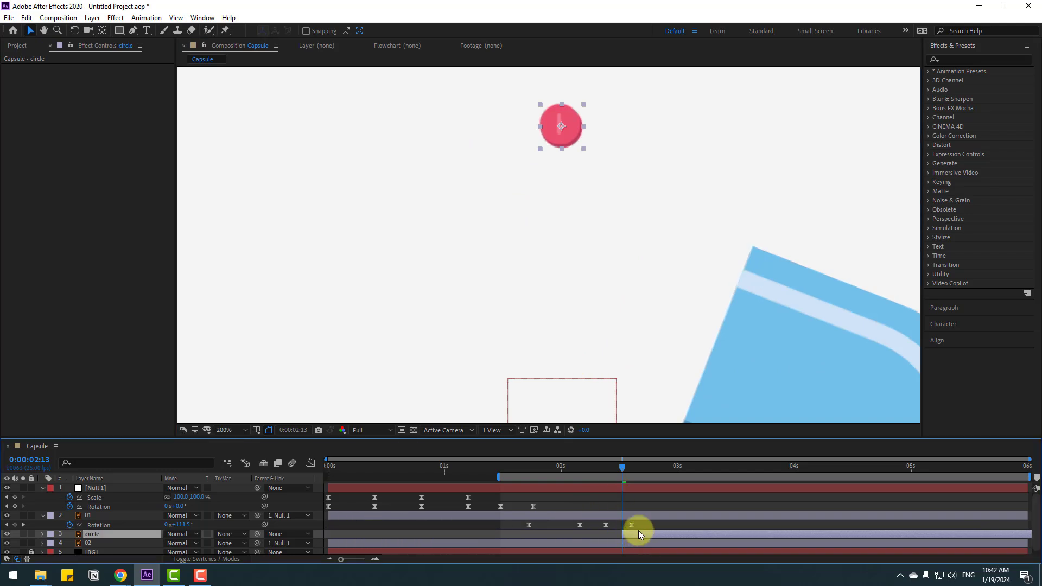
- Keyframe the dot's Scale at 0% at 02:13
key("s")
left_click(181, 542)
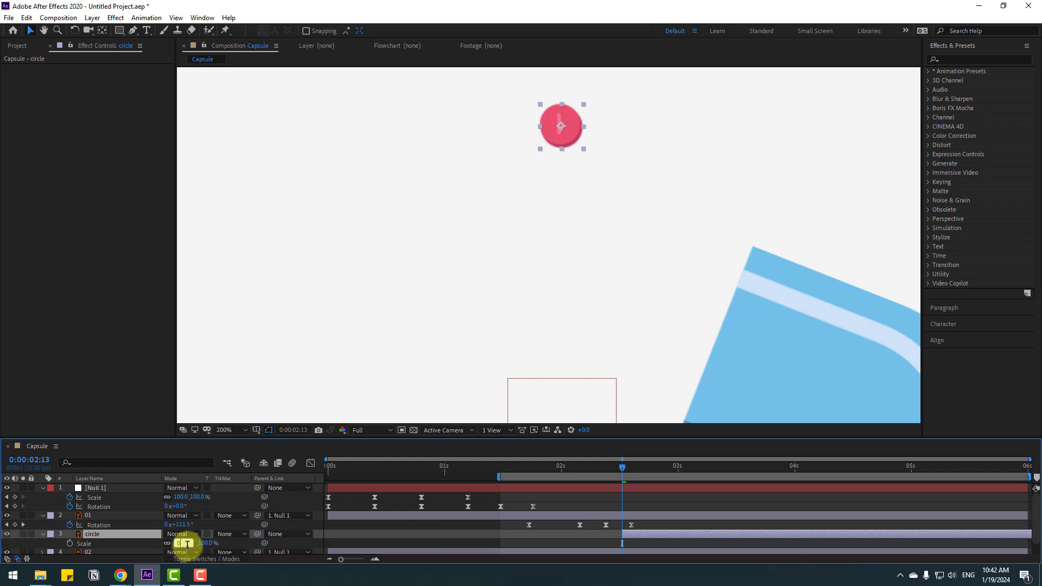
type("0")
key("Return")
left_click(70, 543)
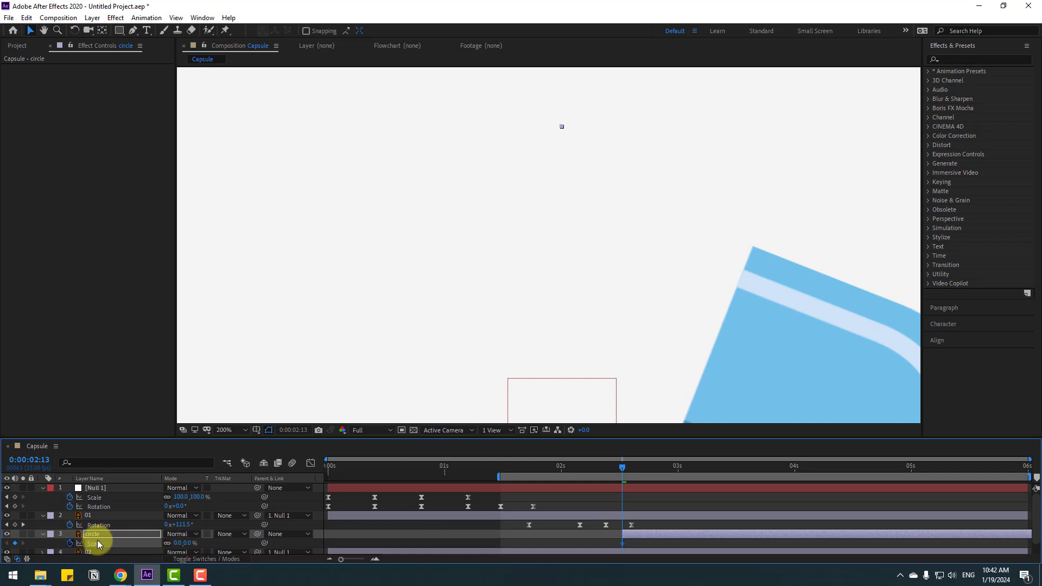
- Add a 110% overshoot Scale keyframe at 02:22 and begin editing Scale at 03:03
left_click_drag(628, 471, 636, 470)
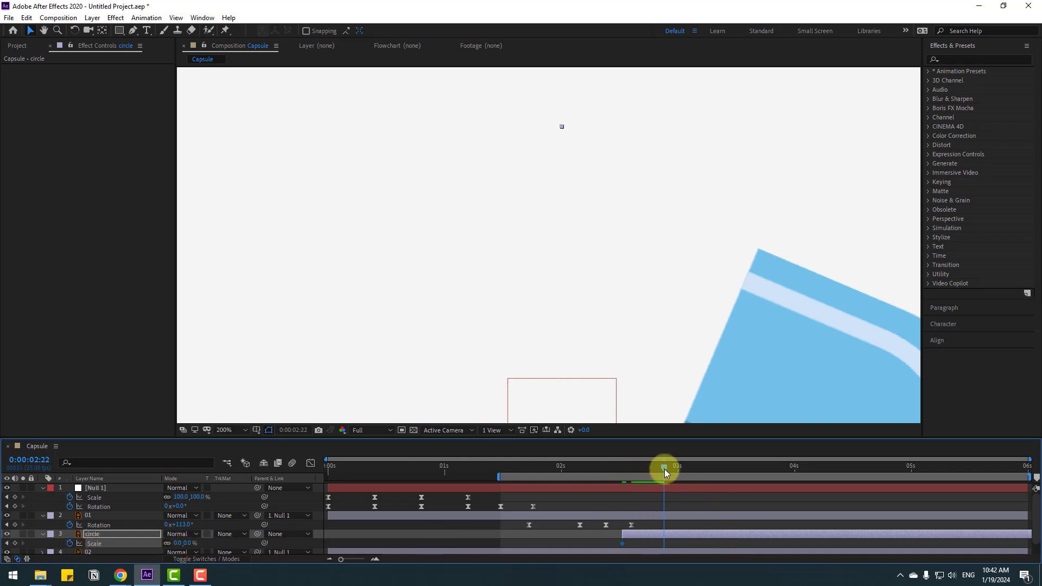
left_click(177, 543)
type("10")
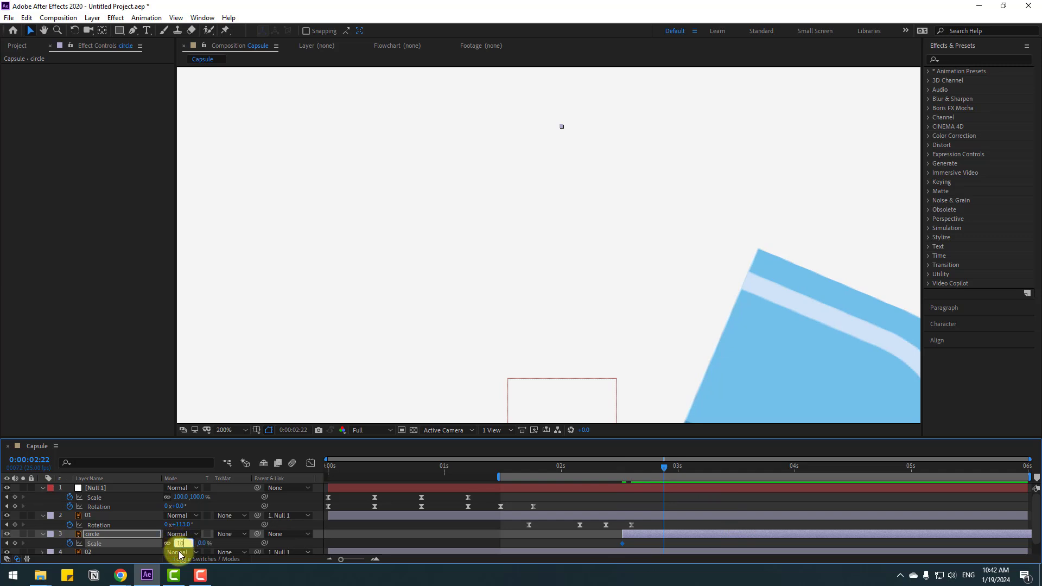
type("0")
key("Return")
scroll(510, 512, "down", 1)
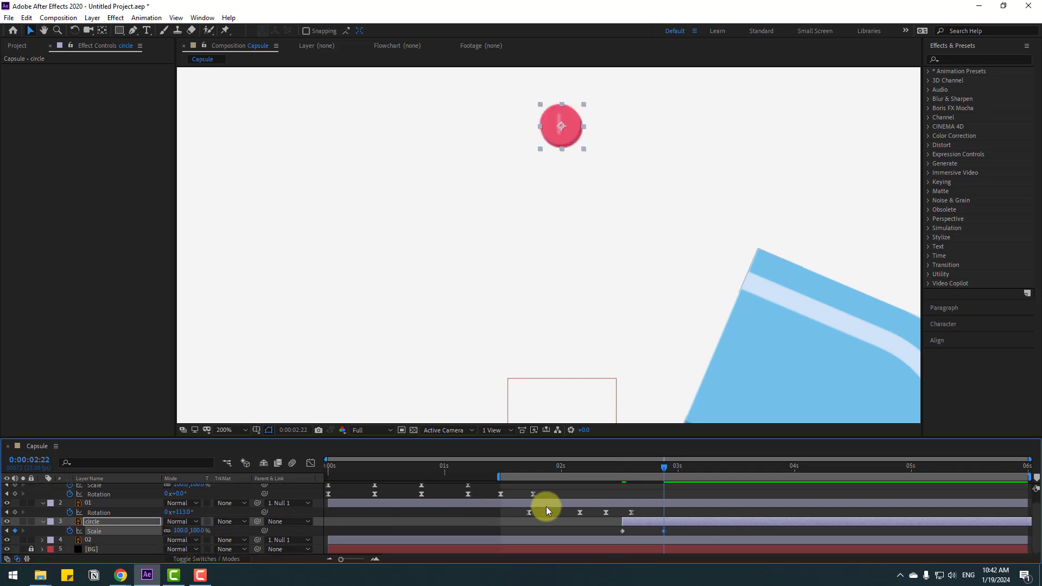
left_click(179, 531)
type("110")
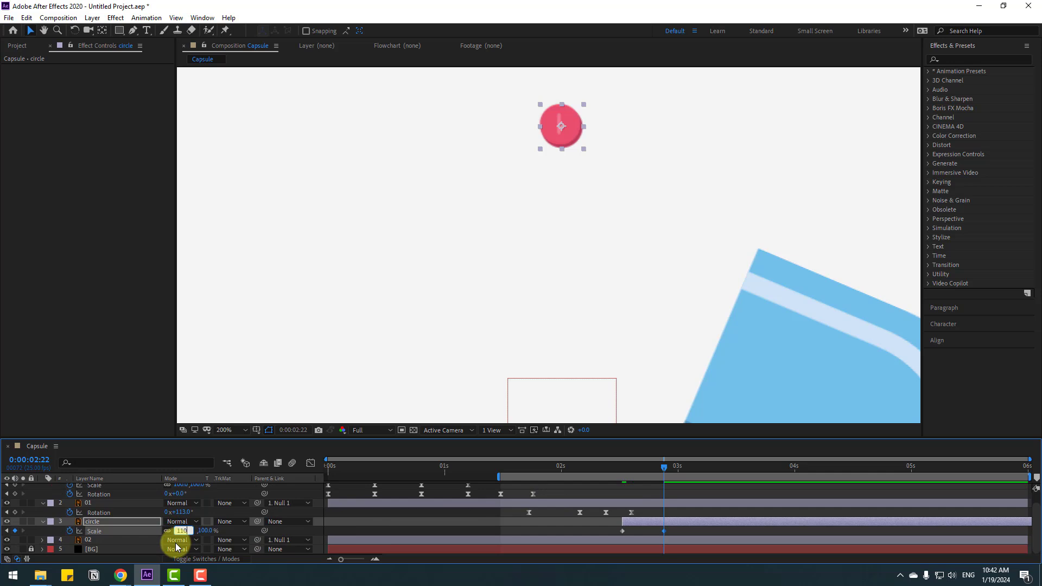
key("Return")
left_click(690, 468)
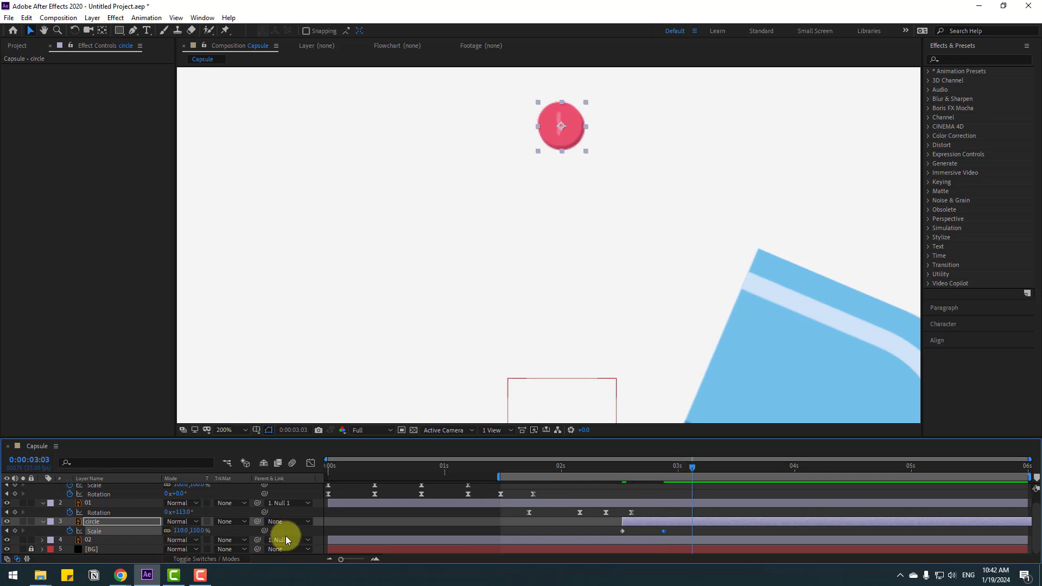
left_click(181, 530)
- Set the settled Scale to 100% at 03:03 and apply Easy Ease to the Scale keyframes
type("100")
key("Return")
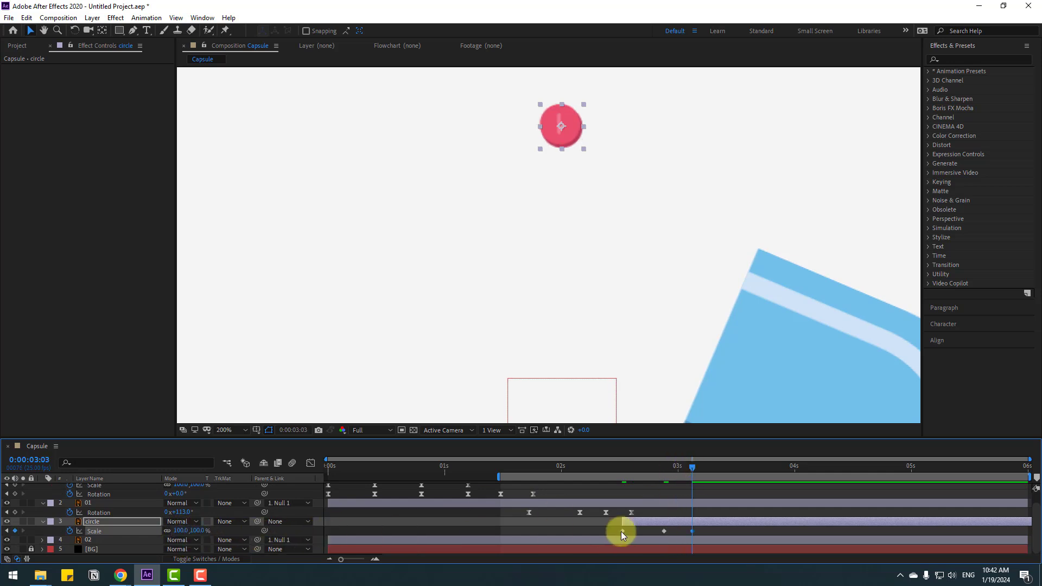
right_click(623, 531)
mouse_move(624, 526)
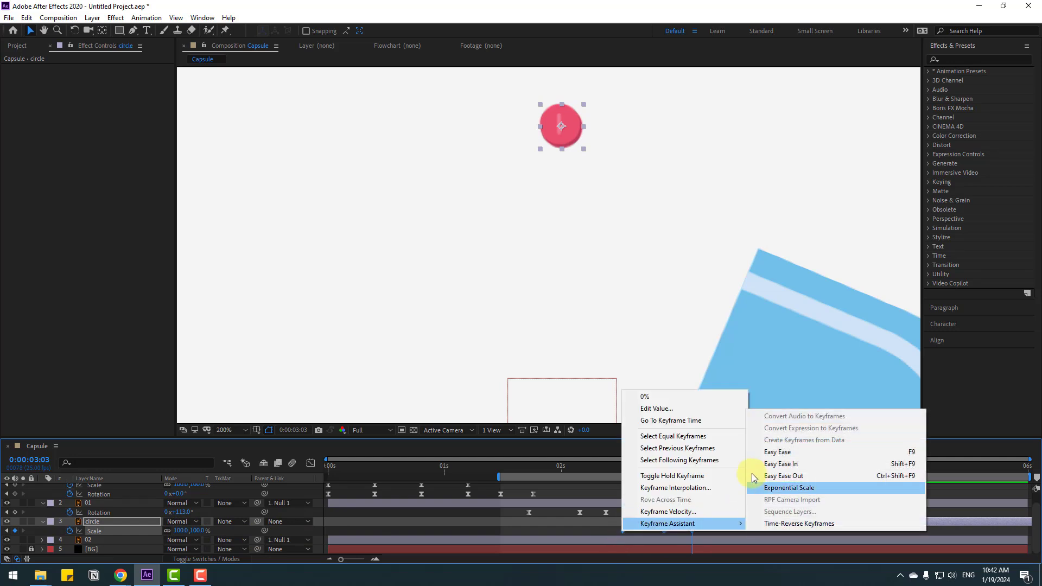
left_click(760, 465)
- Shift the last Scale keyframes slightly earlier, previewing the pop-in
key("space")
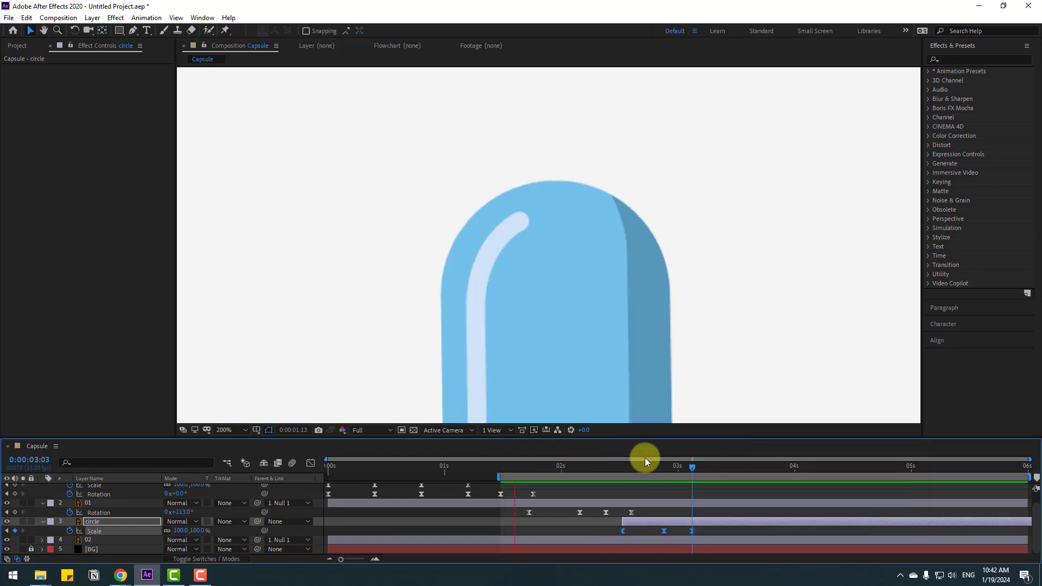
key("space")
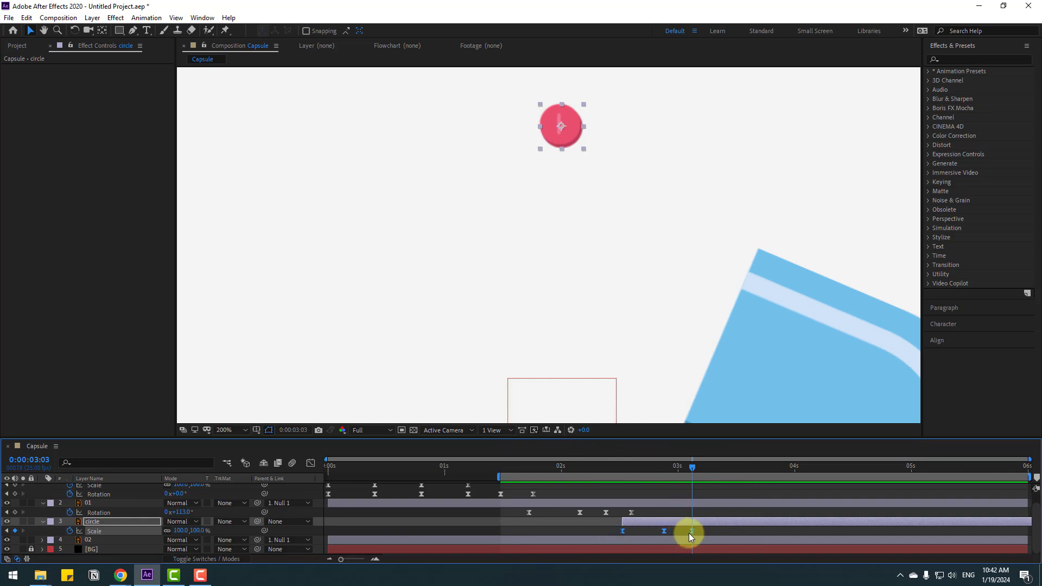
left_click_drag(692, 532, 676, 533)
scroll(584, 332, "down", 4)
key("space")
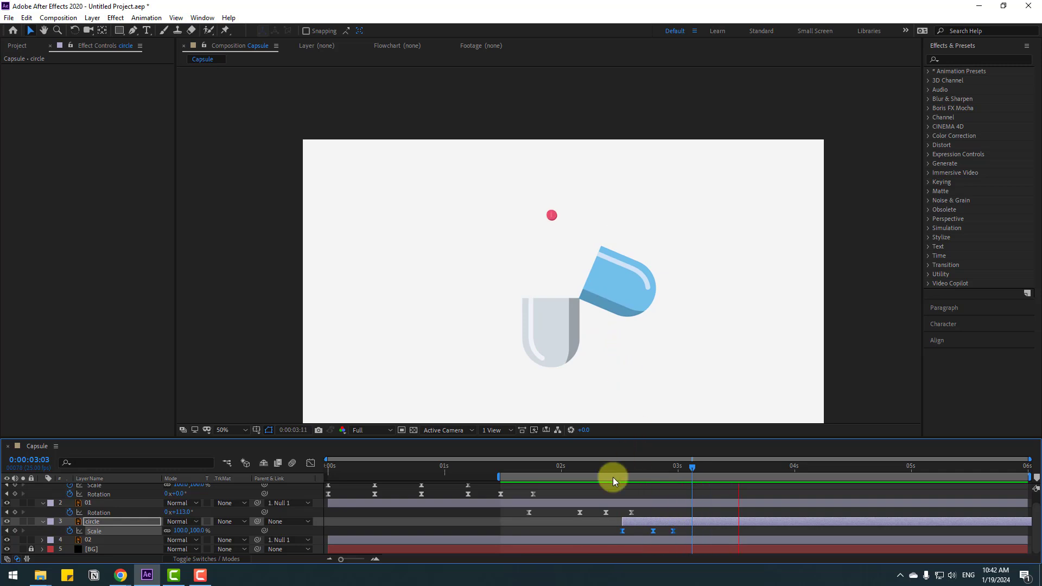
key("space")
- Slide the dot layer so it appears at 02:02, then show its Position property
left_click(612, 524)
left_click(644, 521)
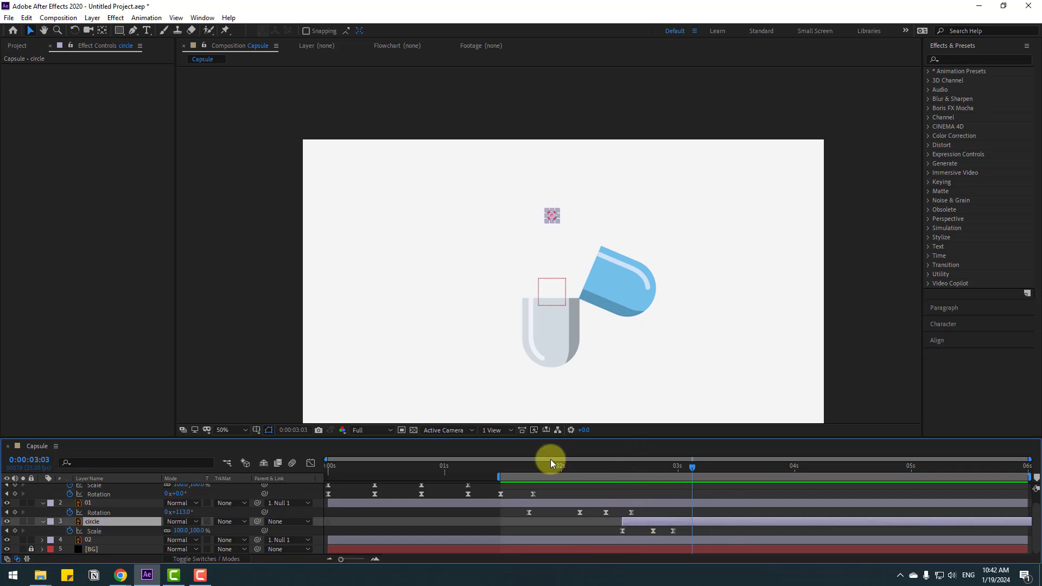
left_click_drag(553, 468, 570, 468)
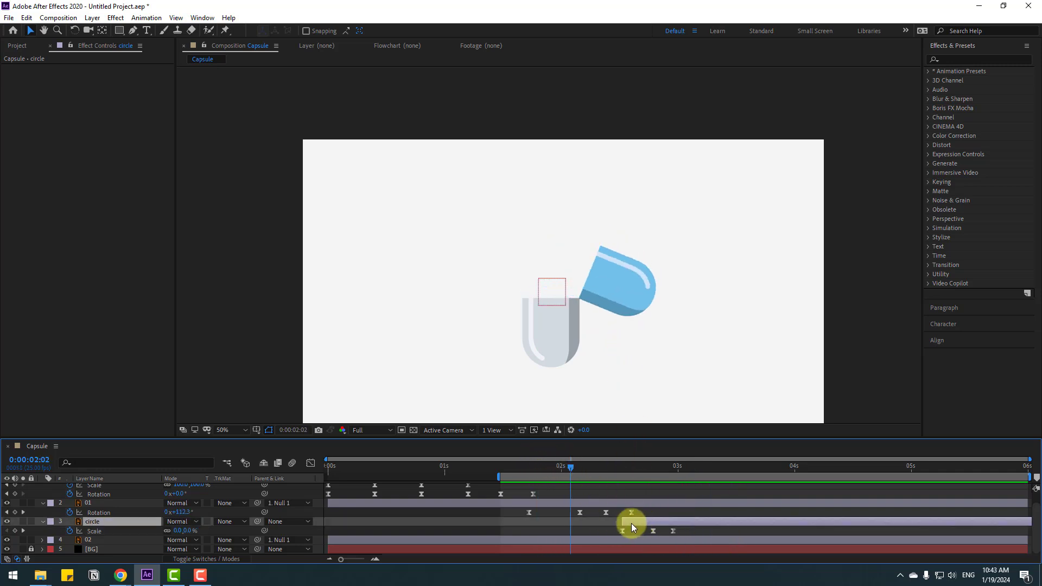
left_click_drag(631, 524, 578, 520)
key("space")
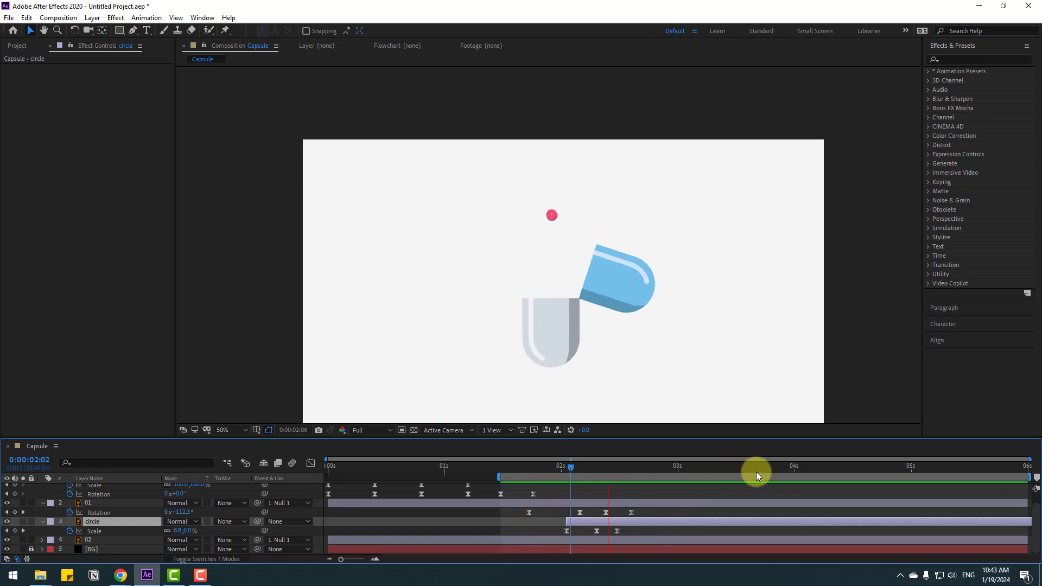
key("space")
left_click(585, 467)
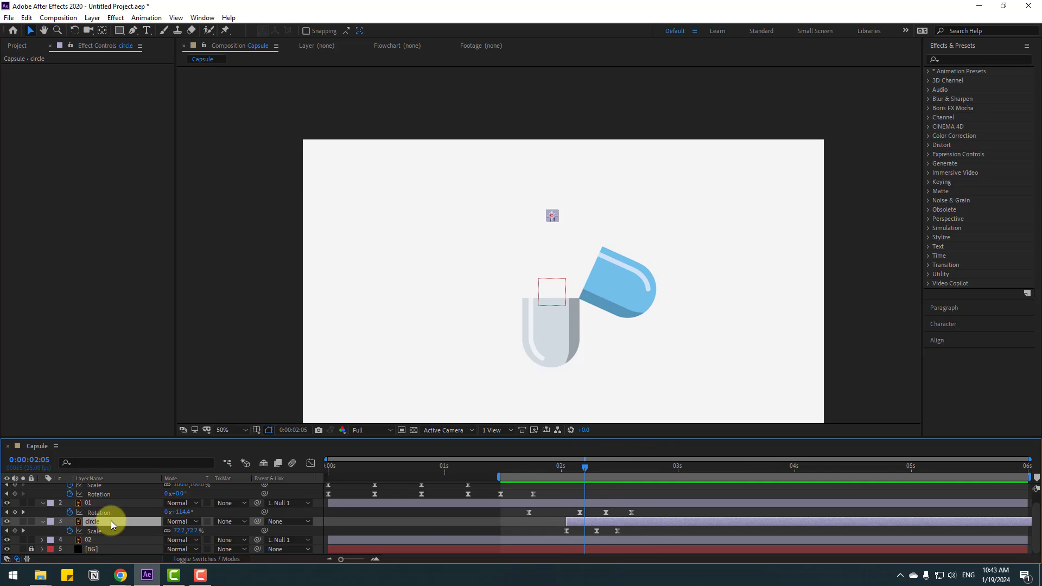
key("shift+p")
- Keyframe the dot's Position at 02:05 and at 02:18 with Y 693, both Easy Eased
left_click(70, 531)
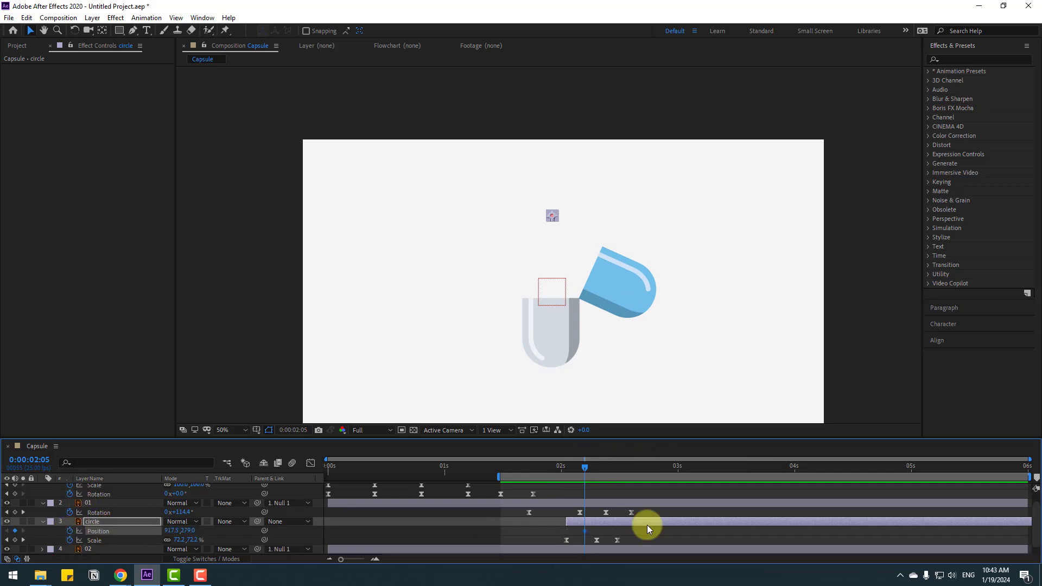
left_click_drag(595, 464, 646, 468)
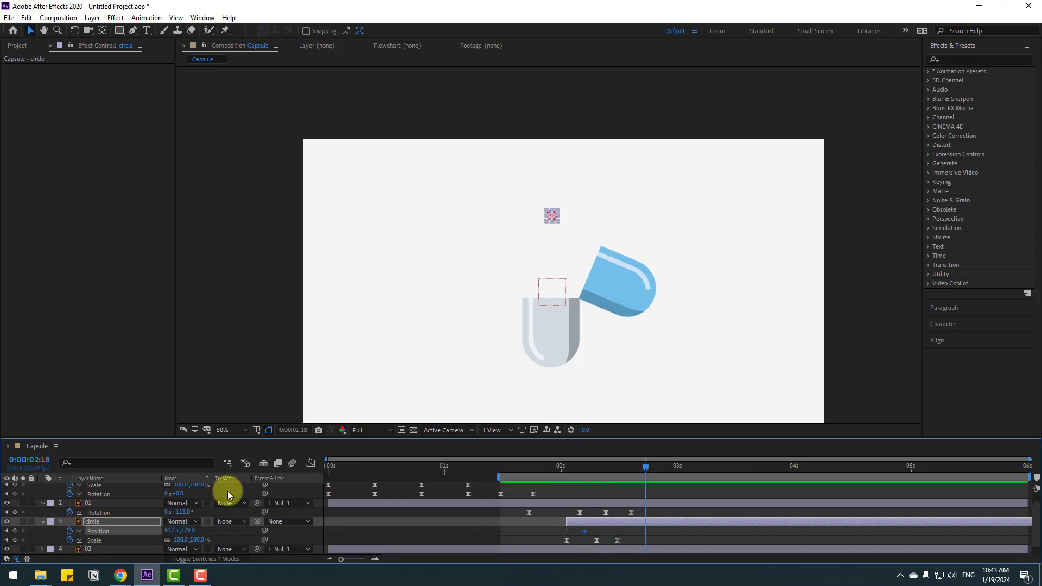
left_click_drag(183, 534, 462, 483)
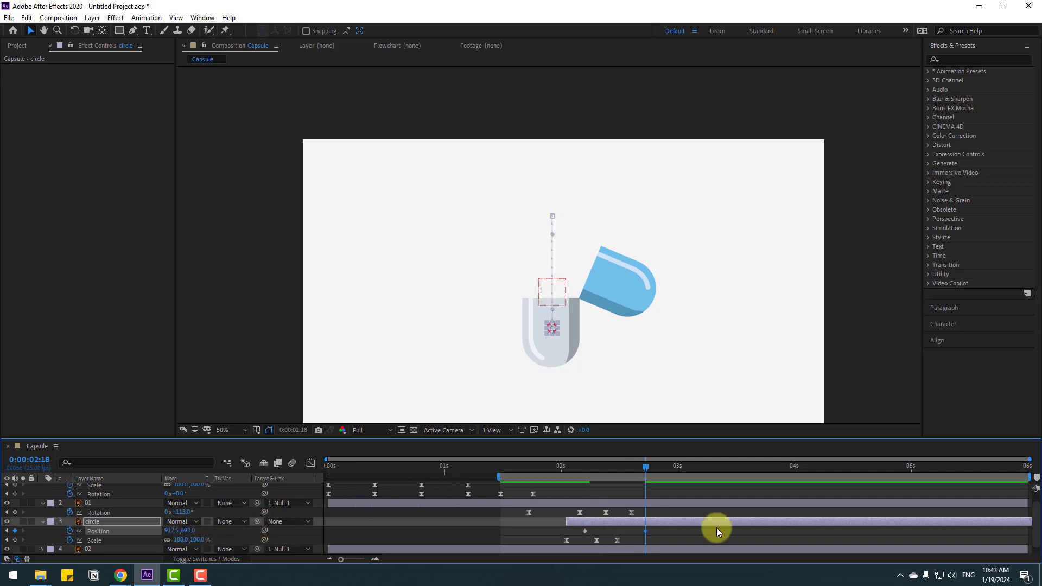
right_click(585, 530)
mouse_move(652, 523)
left_click(741, 451)
- Reshape the drop's speed curve in the Graph Editor so it starts slowly and speeds up
left_click(311, 463)
key("equal")
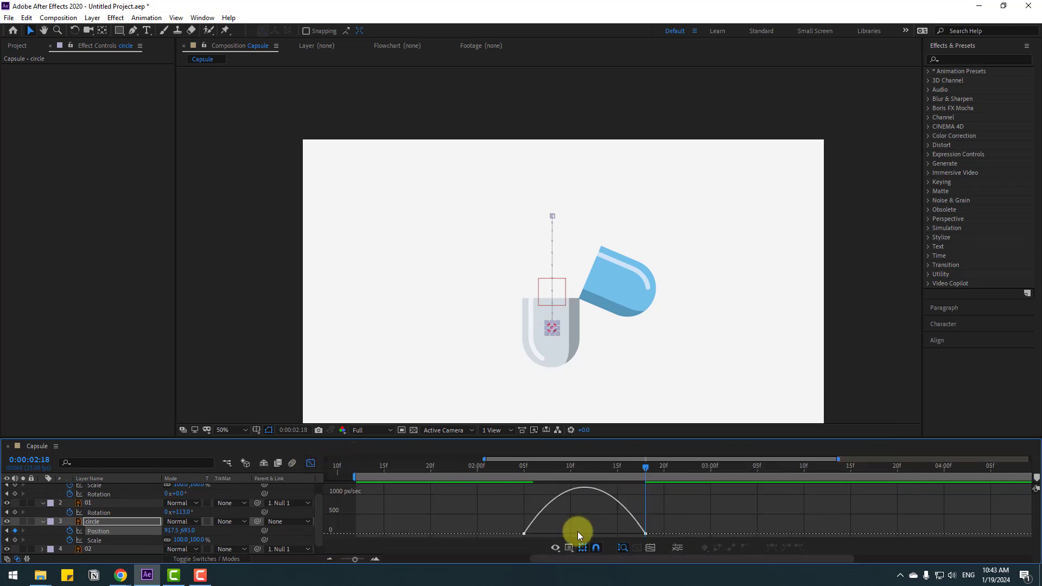
key("space")
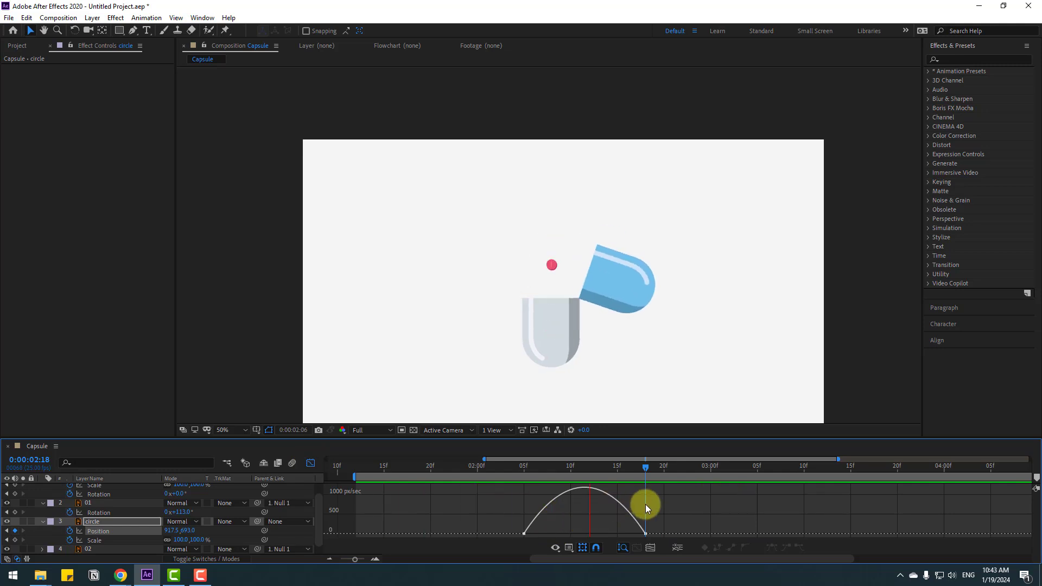
key("space")
key("space")
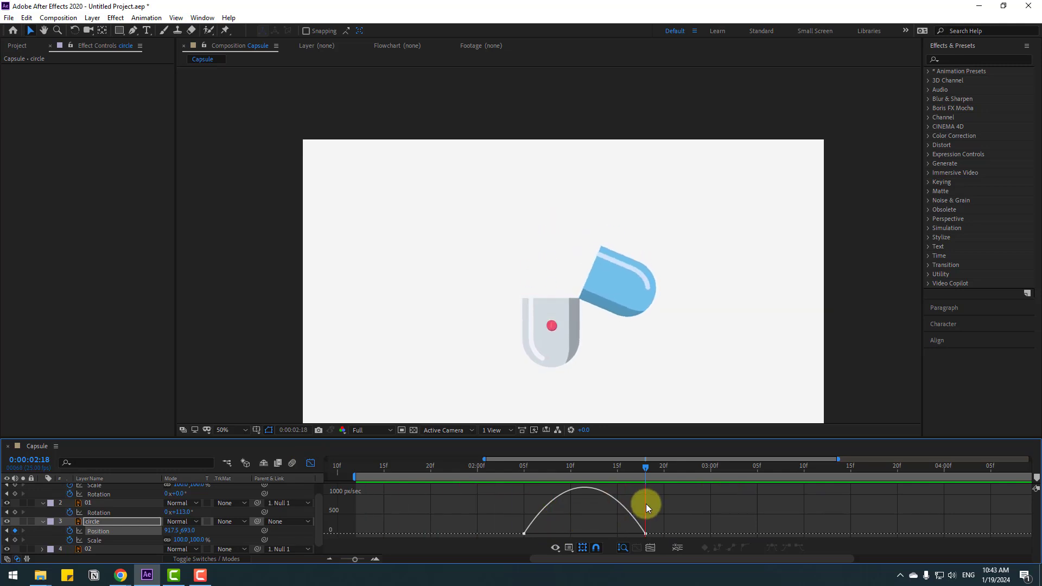
key("space")
key("space")
key("space")
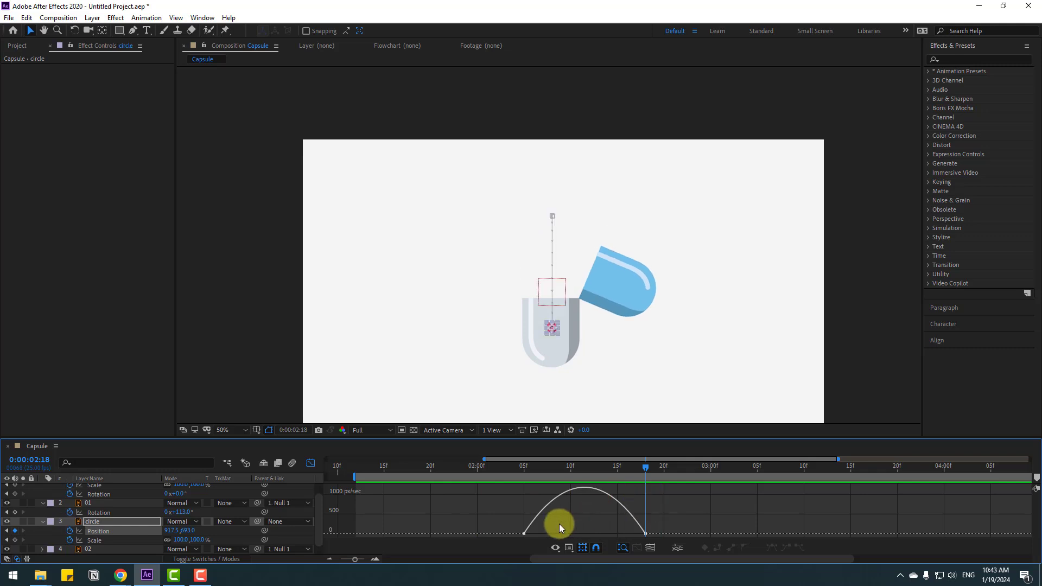
left_click_drag(700, 521, 634, 533)
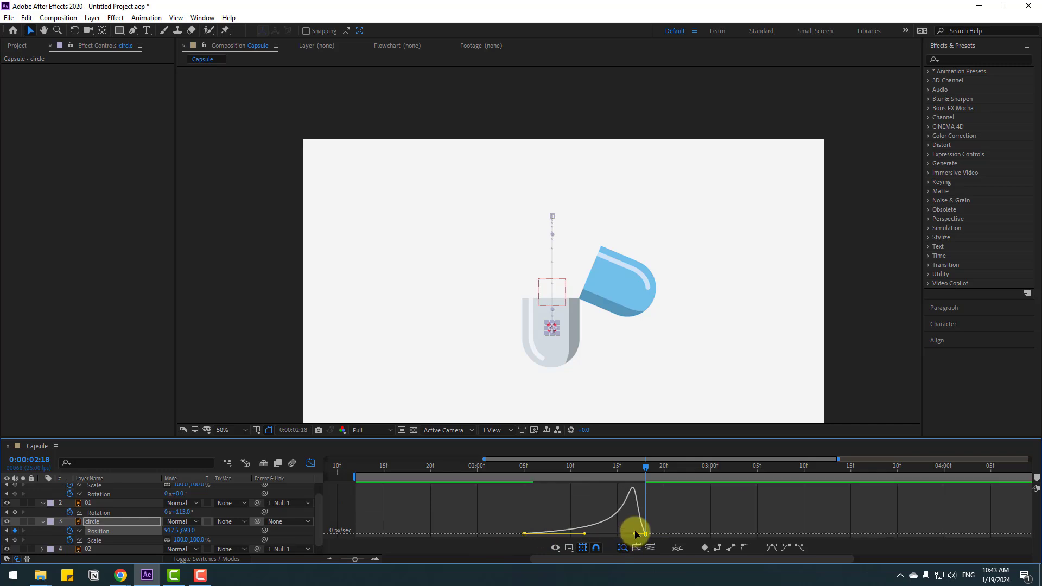
key("semicolon")
key("space")
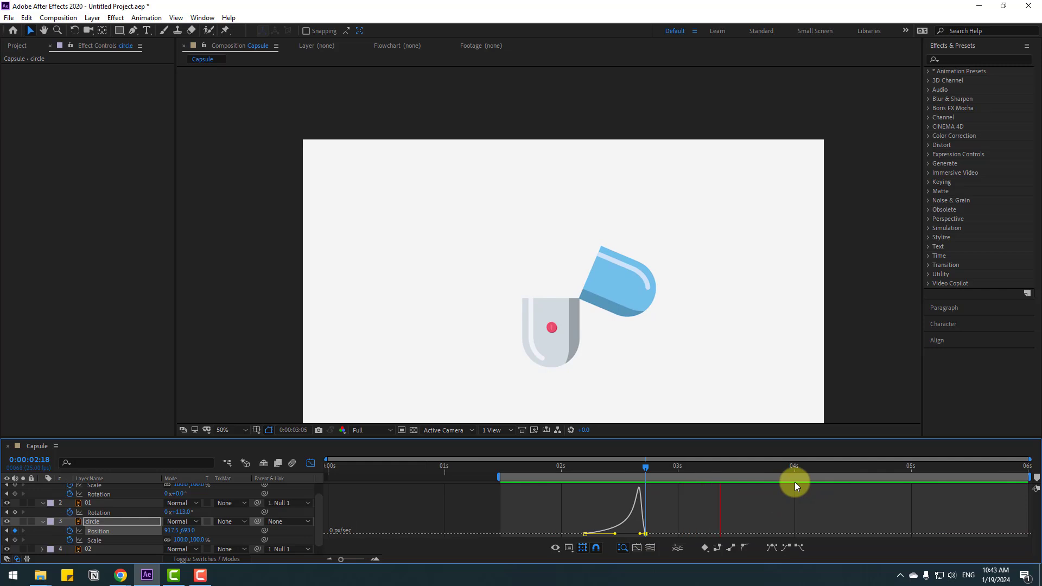
- Shift the dot's Position keyframes later, landing at 0:00:03:00 for a slower drop
left_click(313, 464)
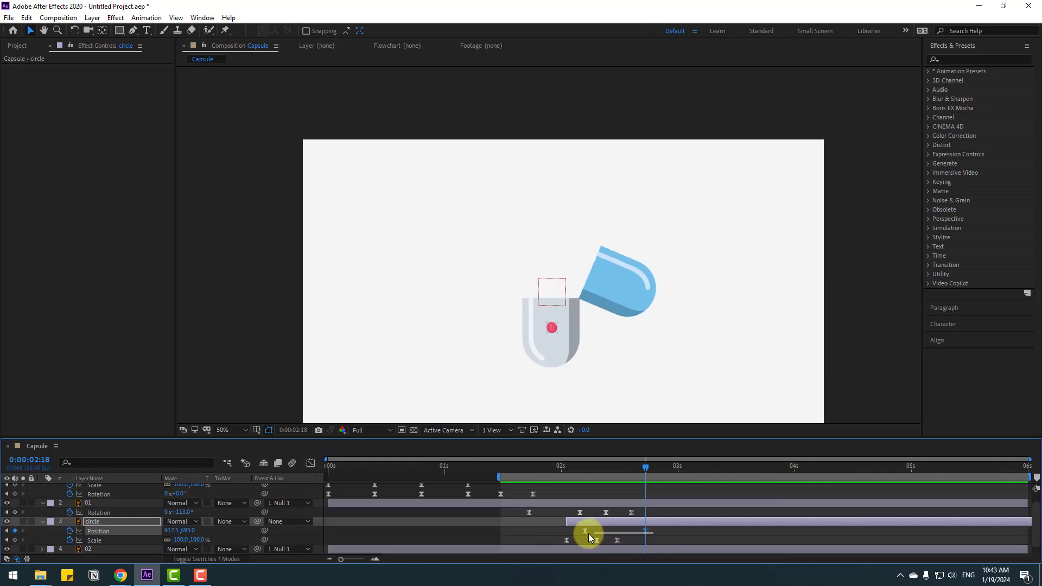
left_click_drag(585, 532, 600, 533)
key("space")
left_click_drag(658, 533, 678, 531)
key("space")
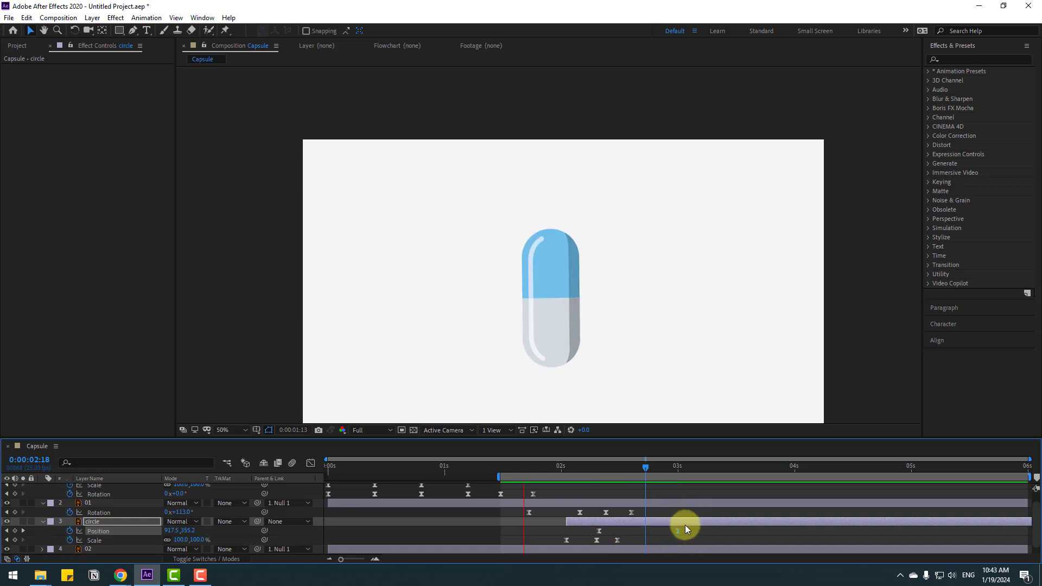
key("space")
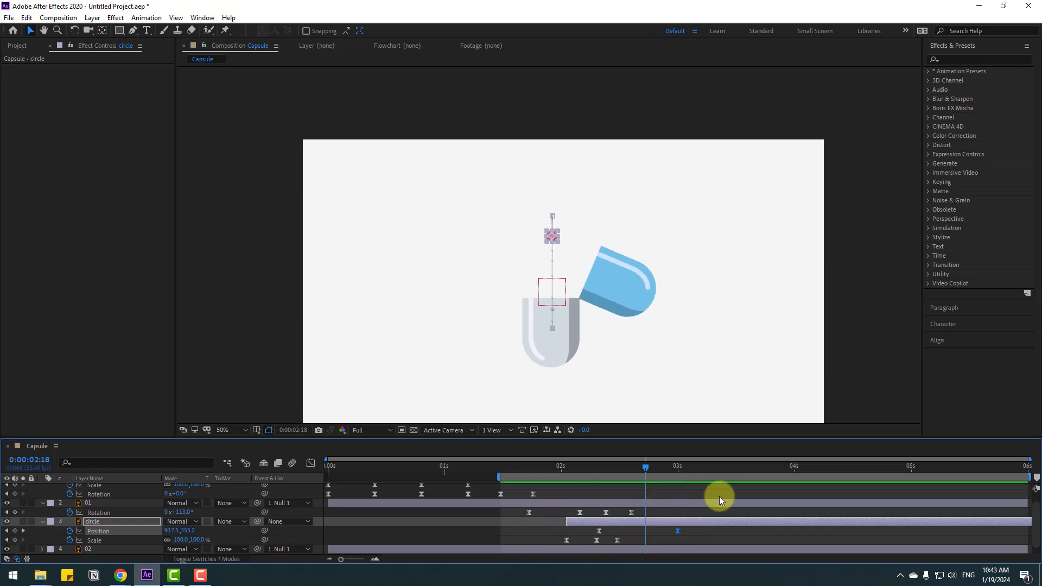
- Place the time indicator at 0:00:02:08 and show the circle's Rotation property
left_click(95, 522)
left_click(584, 465)
left_click_drag(583, 464, 597, 466)
key("shift+r")
- Keyframe the dot's Rotation at 0:00:02:08 and a changed value at 0:00:03:00
scroll(118, 517, "down", 1)
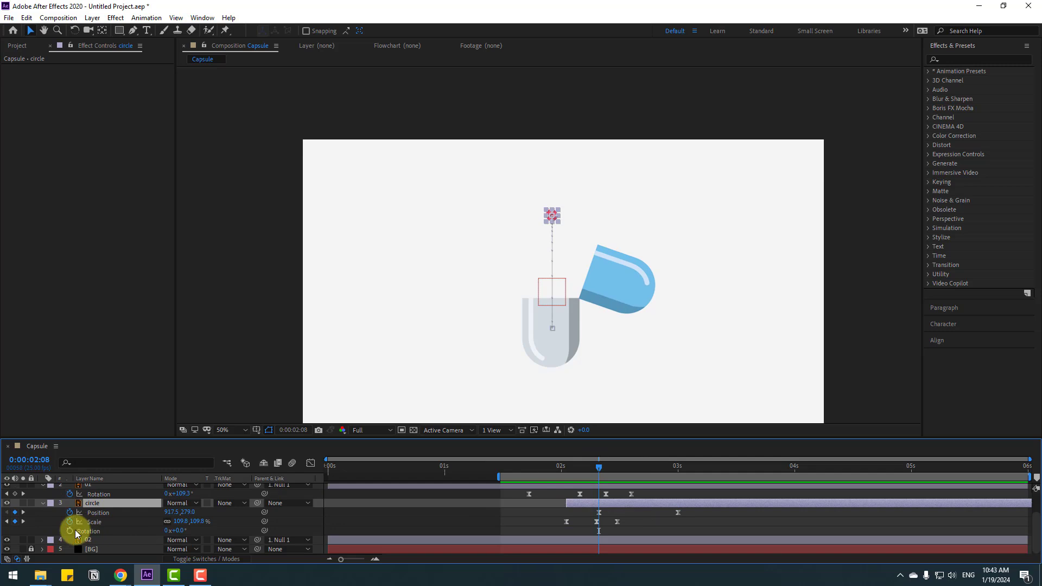
left_click(70, 531)
left_click_drag(632, 464, 676, 465)
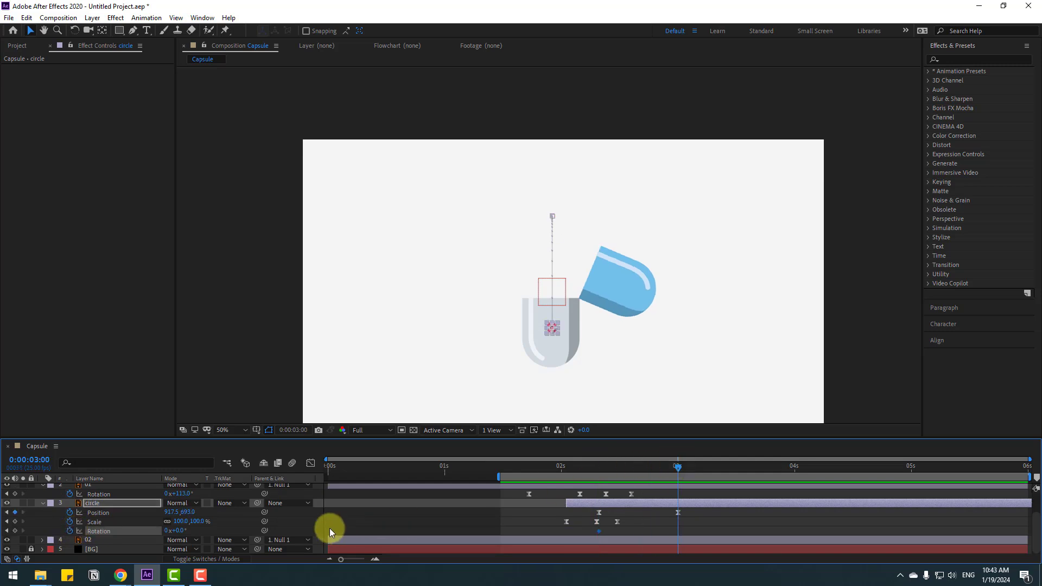
left_click_drag(191, 535, 189, 530)
left_click(609, 504)
left_click(585, 466)
left_click_drag(585, 467, 625, 467)
key("space")
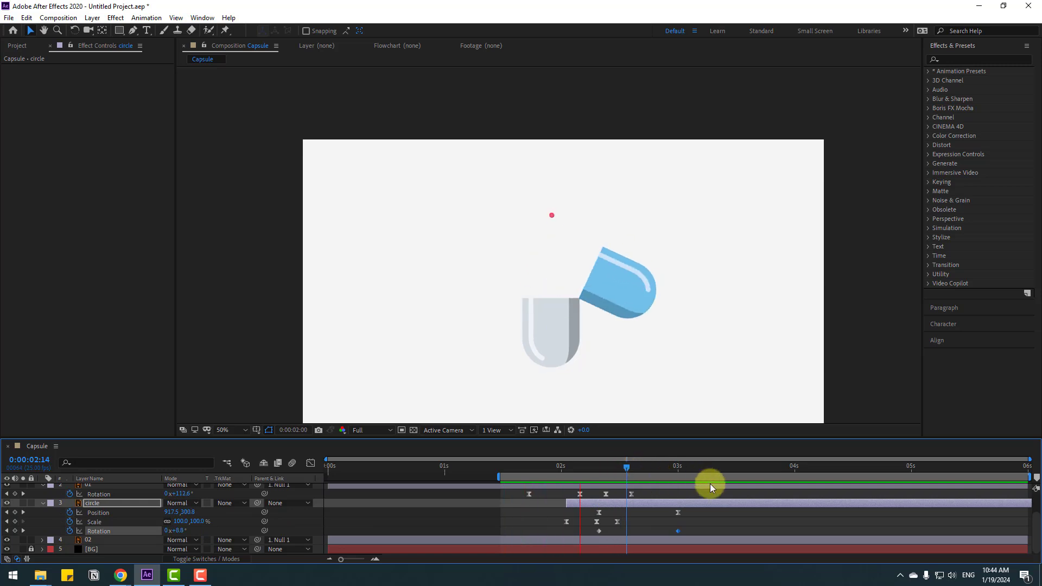
key("space")
- Set the 0:00:03:00 Rotation to 2x+25°, then reduce it to 1x+25°
left_click(678, 466)
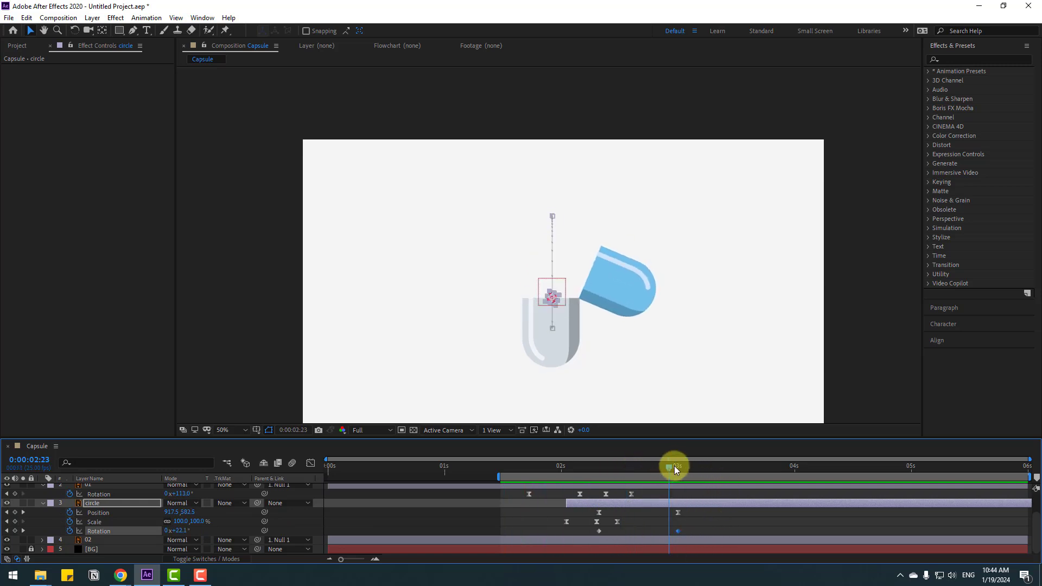
left_click_drag(168, 531, 169, 532)
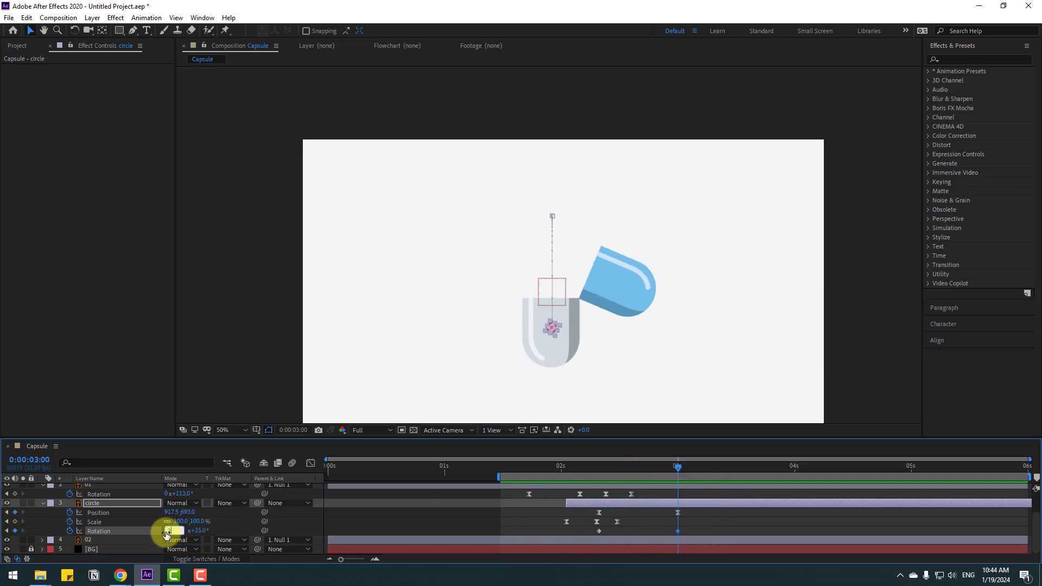
left_click(715, 516)
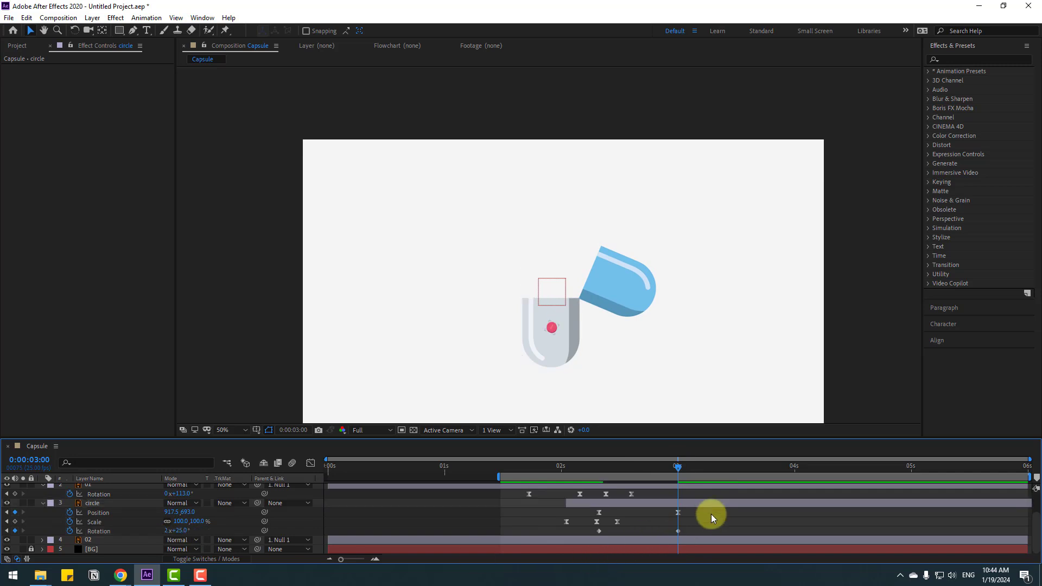
left_click(641, 467)
key("space")
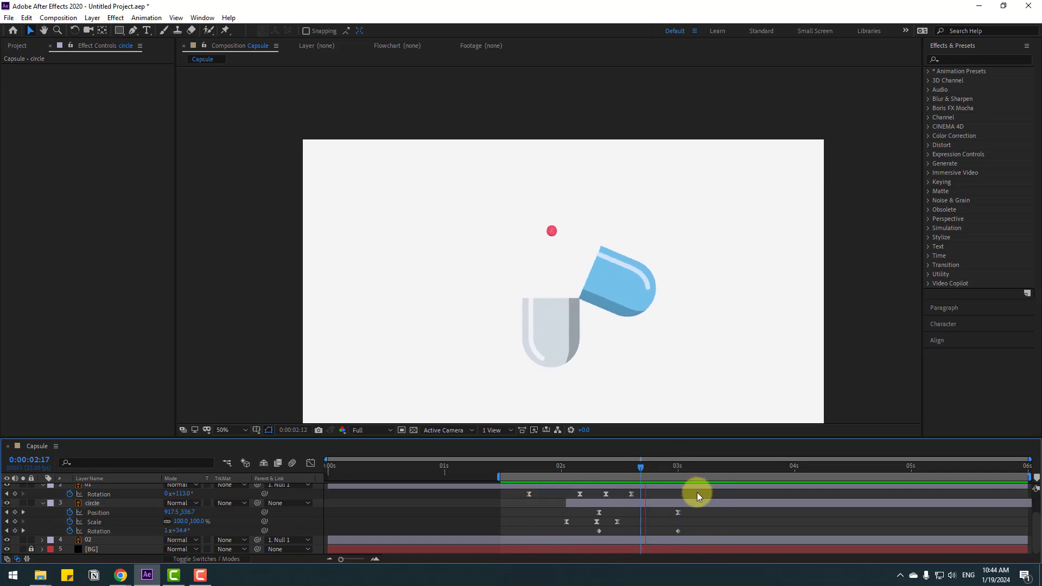
left_click(679, 468)
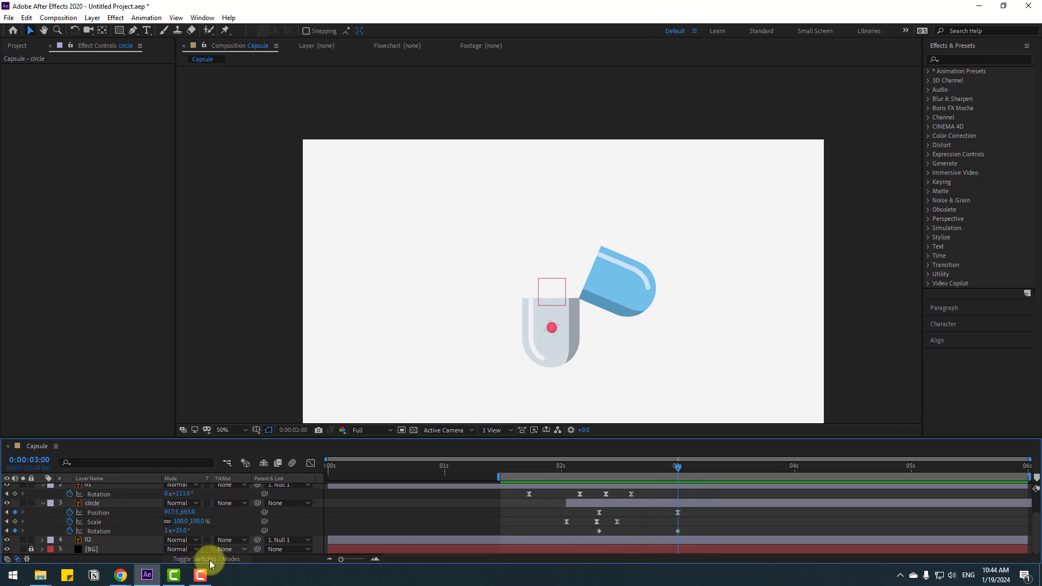
left_click(166, 531)
type("1")
key("Return")
key("space")
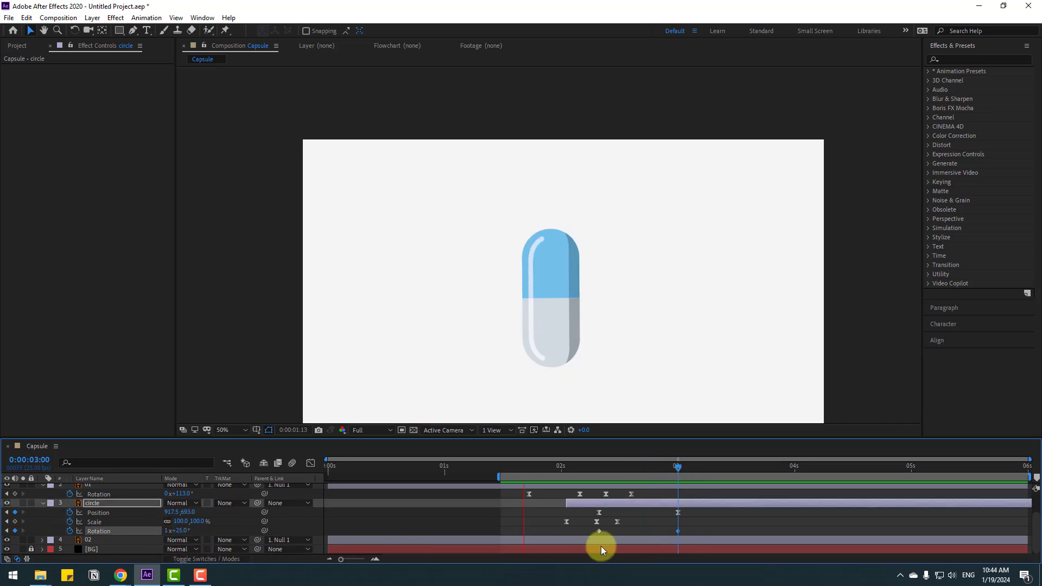
key("space")
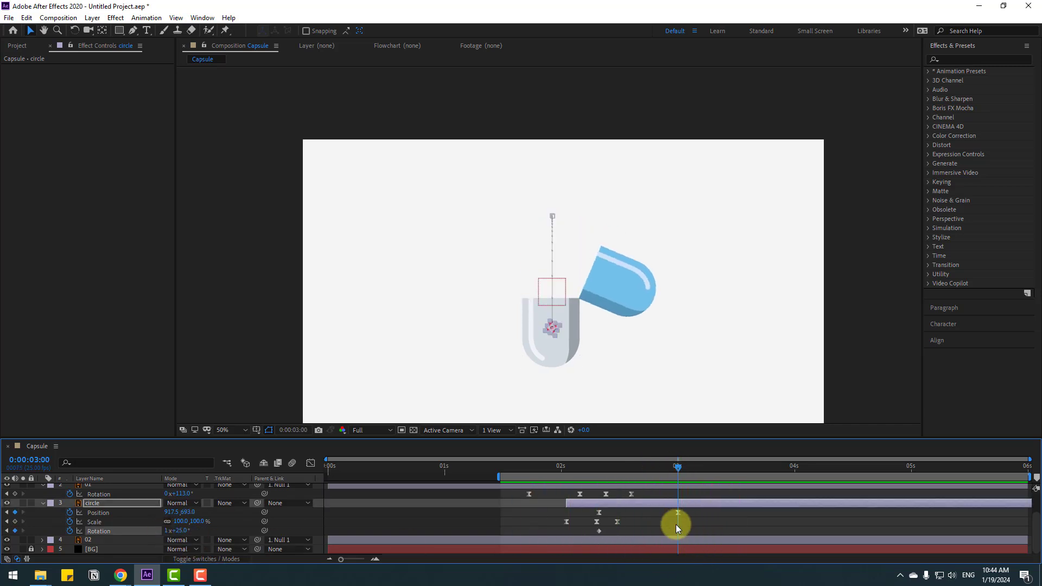
- Apply Easy Ease to both Rotation keyframes and shift them slightly earlier
right_click(599, 532)
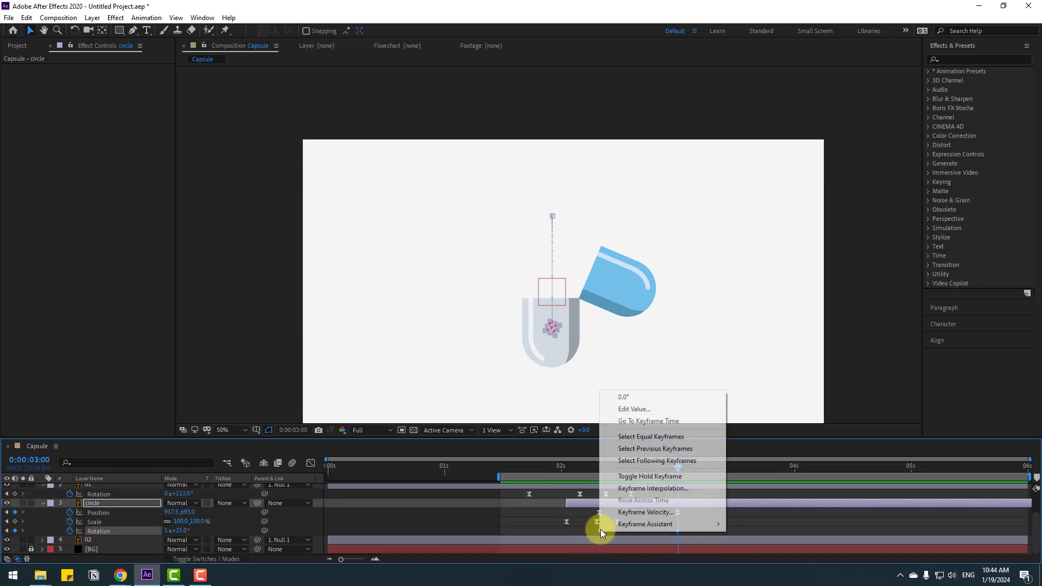
mouse_move(646, 527)
left_click(765, 454)
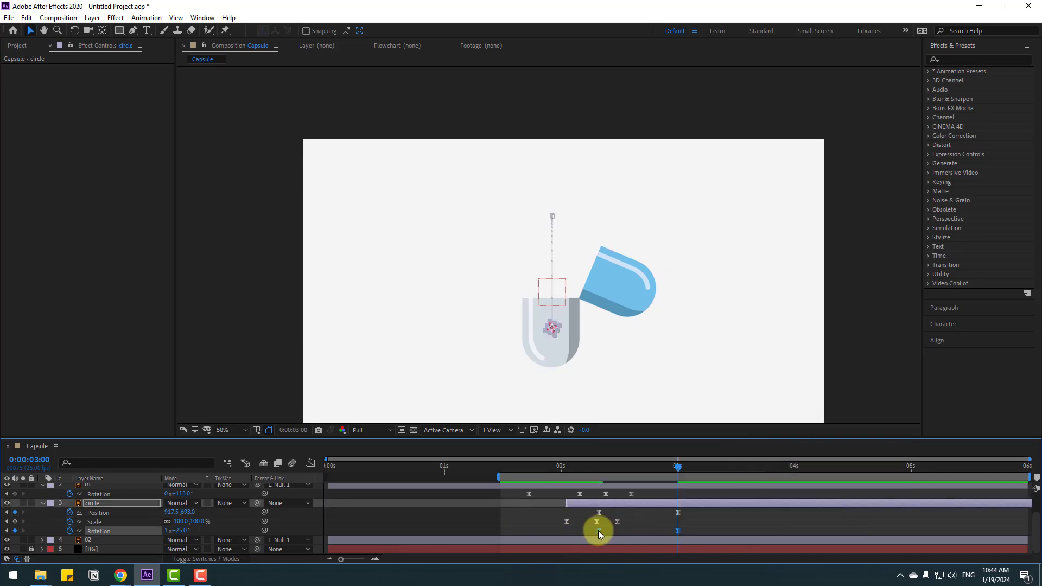
left_click_drag(598, 530, 580, 530)
key("space")
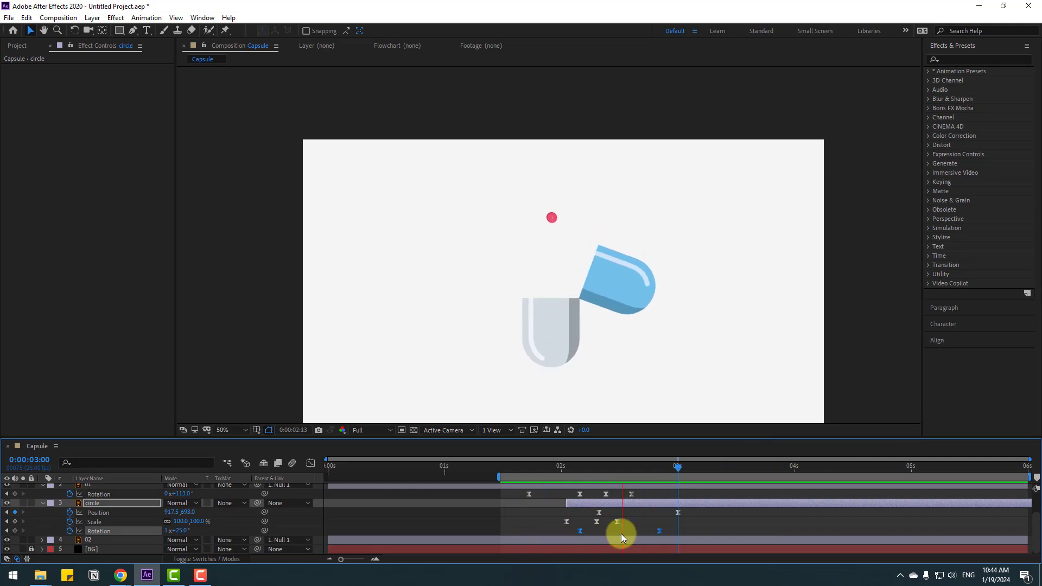
key("space")
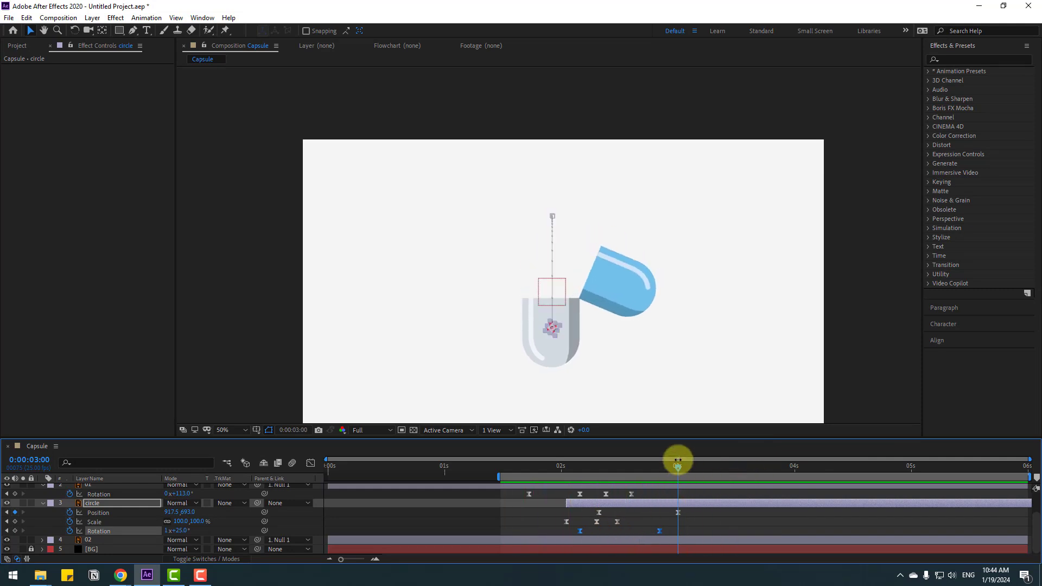
left_click(42, 503)
- Duplicate the dot as circle 2, start it later, and shift its landing left at 0:00:03:01
left_click(87, 503)
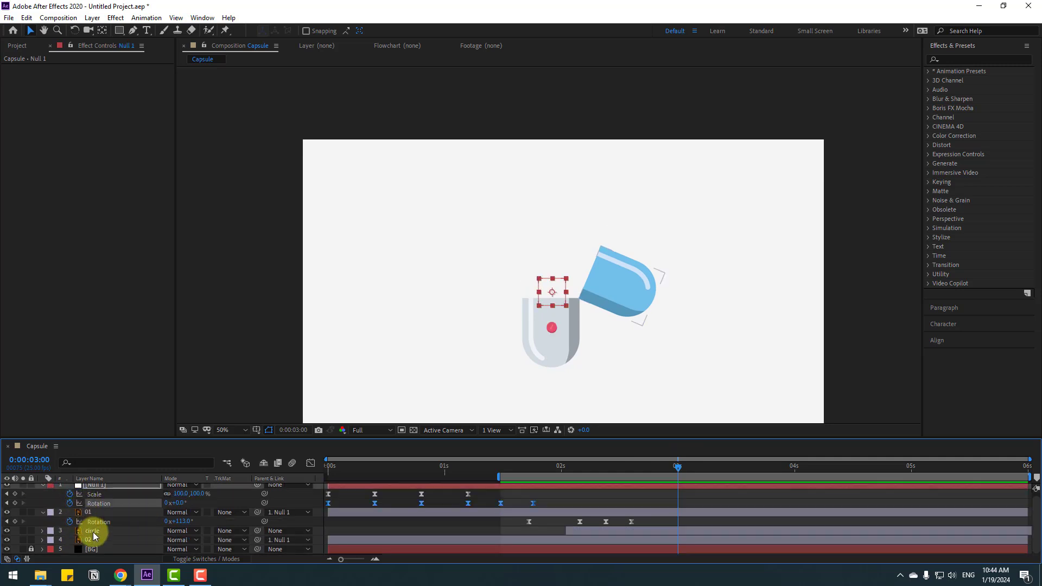
left_click(93, 531)
mouse_move(588, 466)
left_mouse_down()
mouse_move(577, 469)
mouse_move(605, 471)
left_mouse_up()
key("ctrl+d")
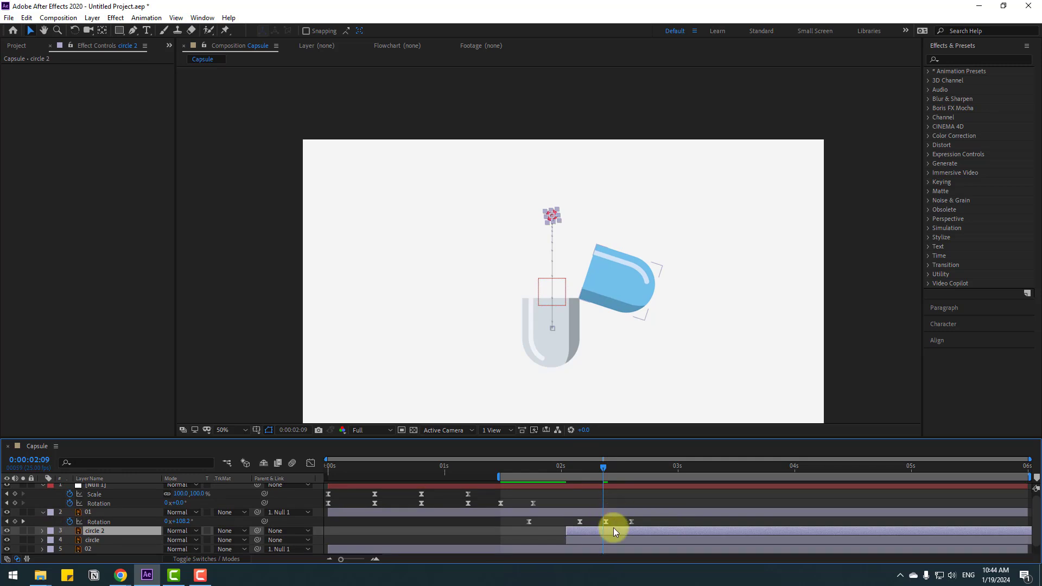
left_click_drag(576, 532, 585, 529)
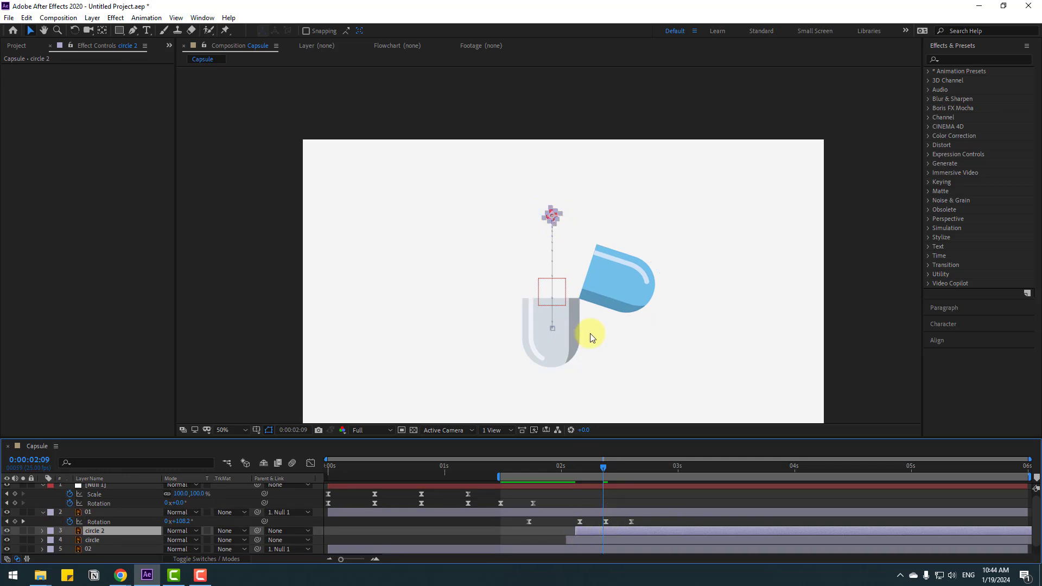
key("u")
left_click_drag(699, 543, 607, 552)
left_click_drag(606, 467, 686, 470)
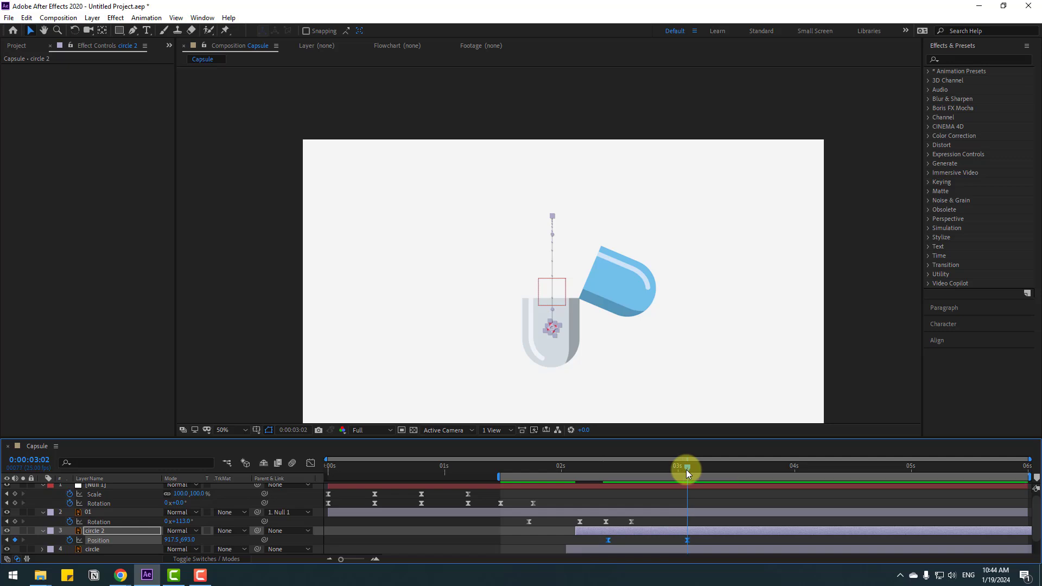
left_click_drag(170, 539, 217, 540)
key("space")
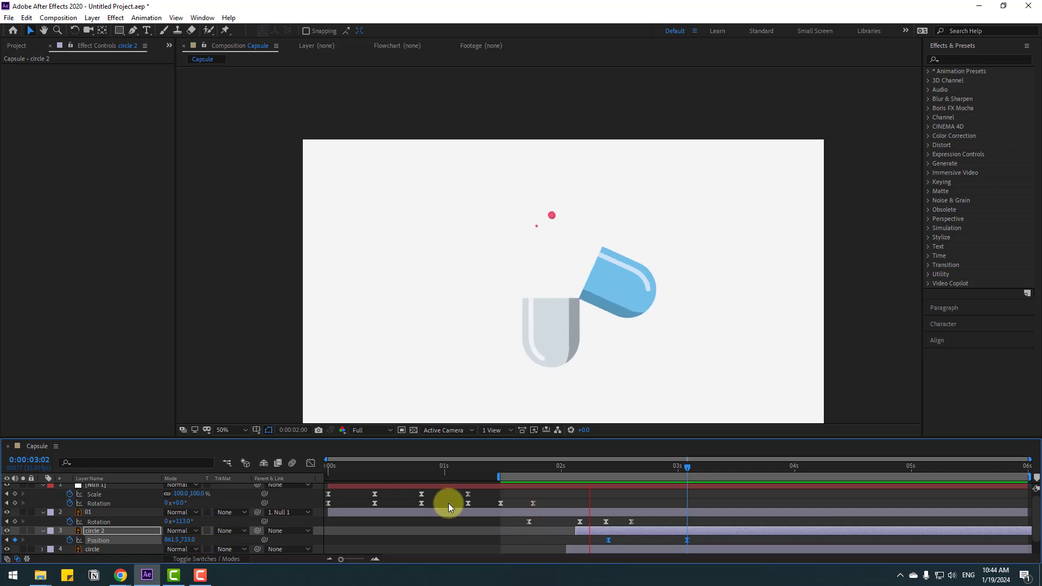
key("space")
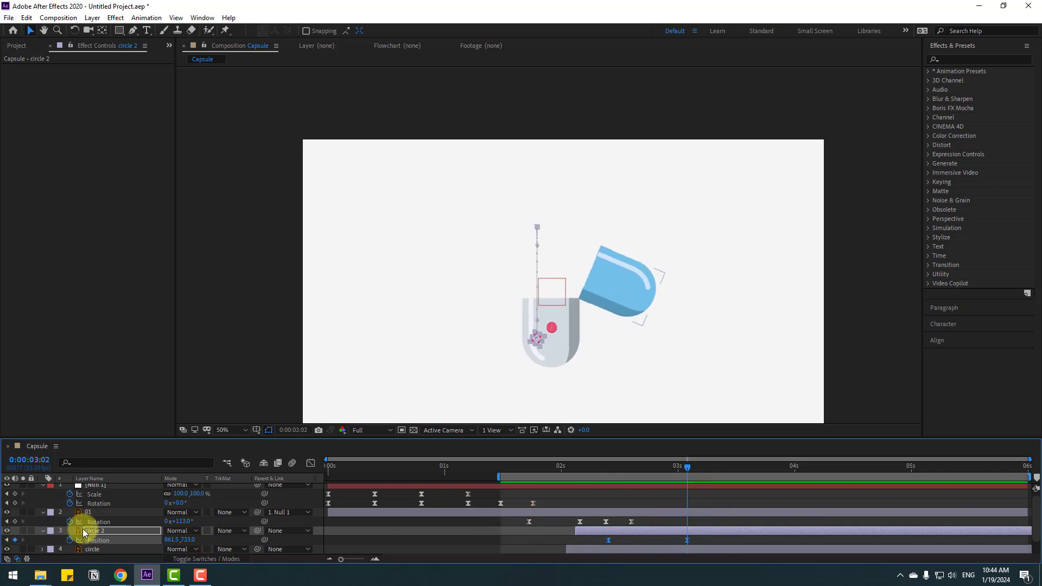
- Duplicate circle 2 as circle 3, start it later, and move it right in the capsule
key("ctrl+d")
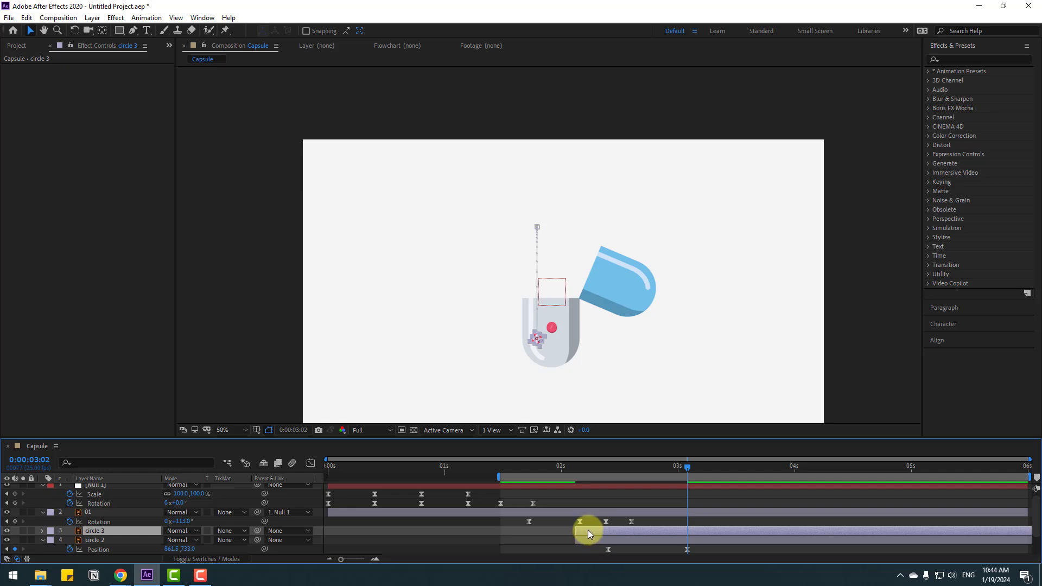
left_click_drag(588, 530, 598, 530)
key("p")
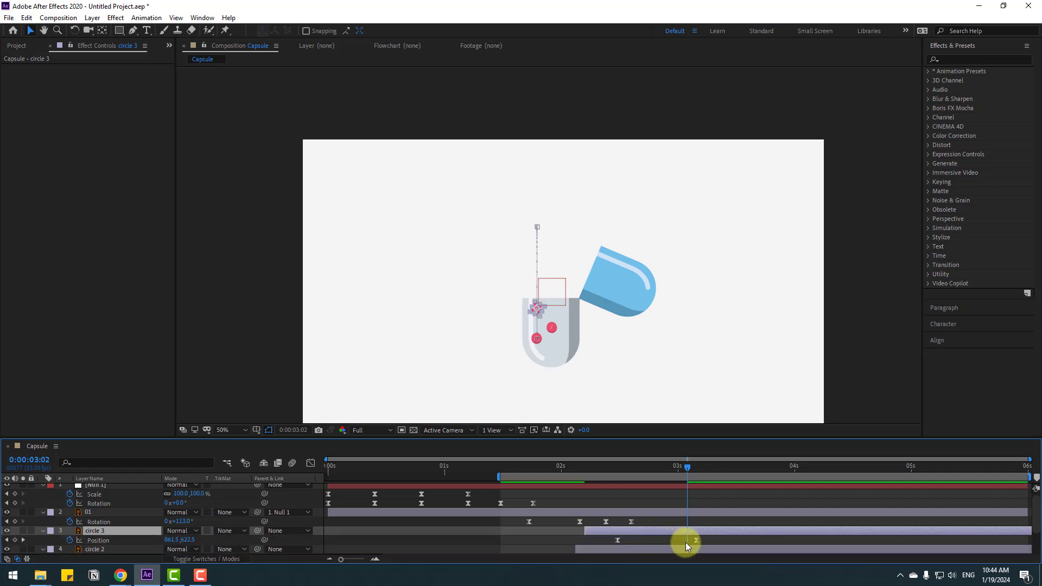
left_click_drag(686, 542, 700, 471)
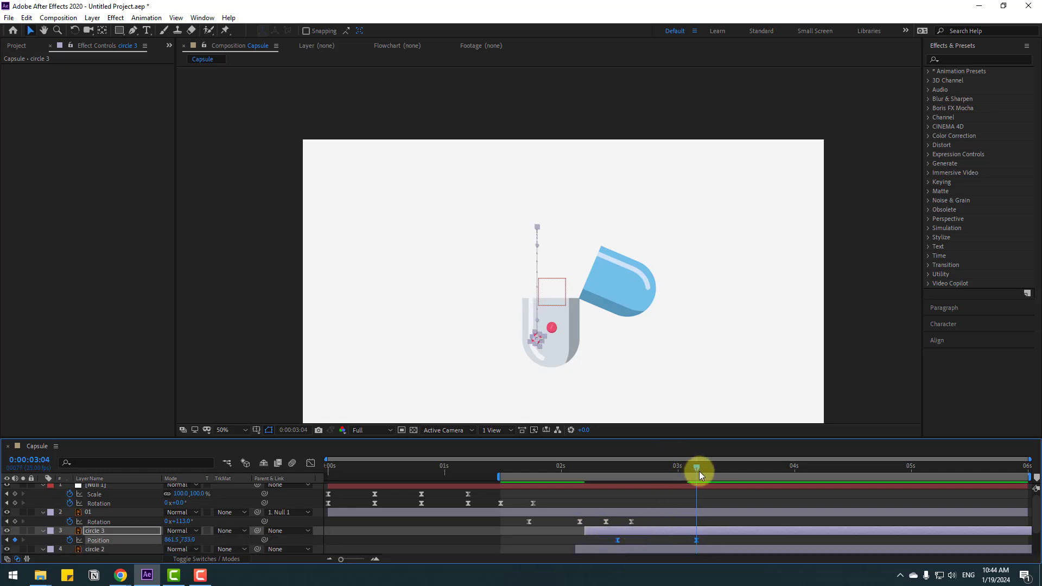
left_click_drag(539, 339, 564, 342)
key("space")
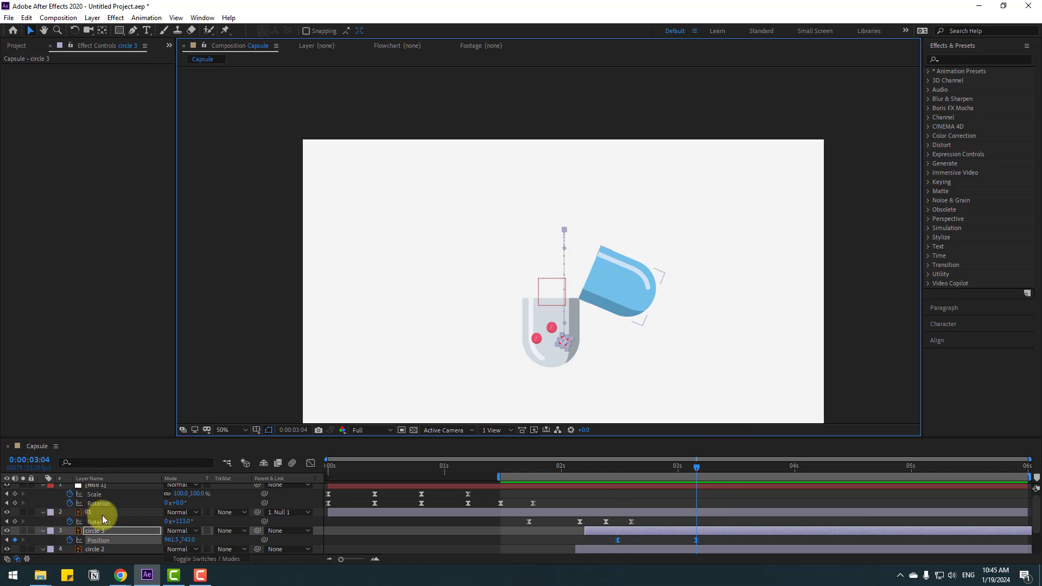
- Duplicate circle 3 as circle 4, start it later, and land it down-left at 0:00:03:06
left_click(96, 530)
key("ctrl+d")
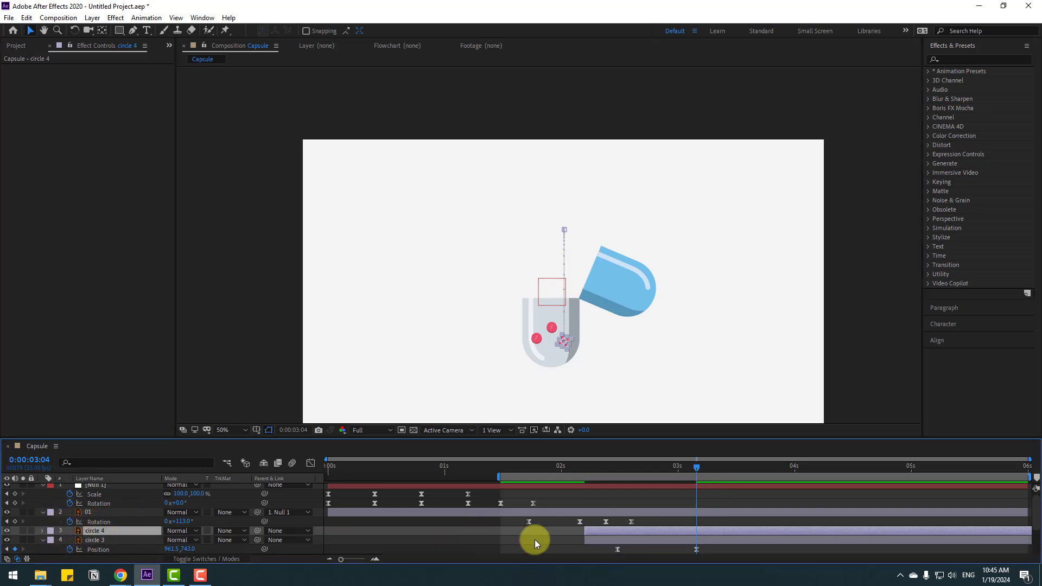
left_click_drag(595, 532, 604, 533)
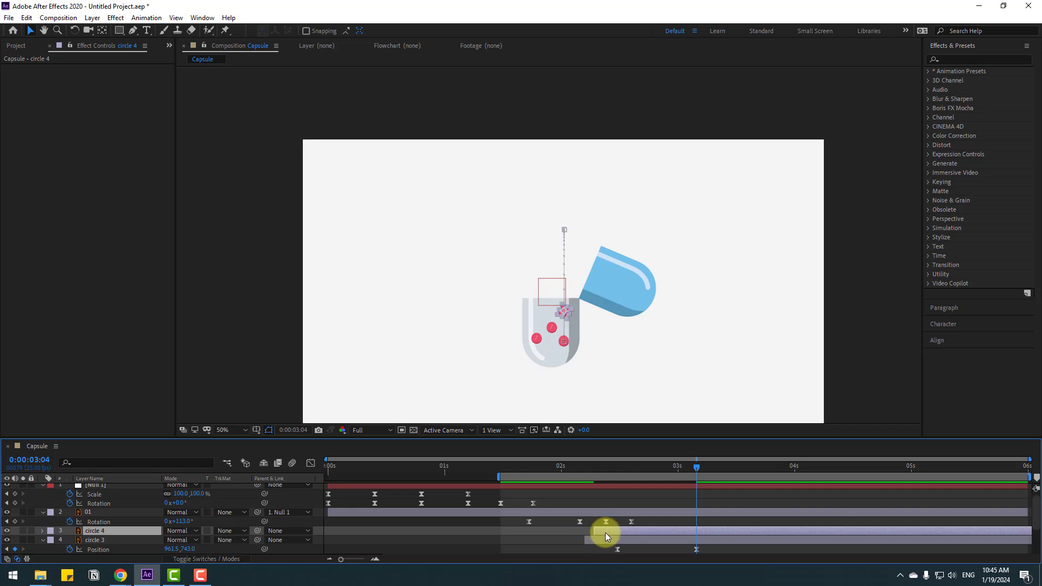
key("p")
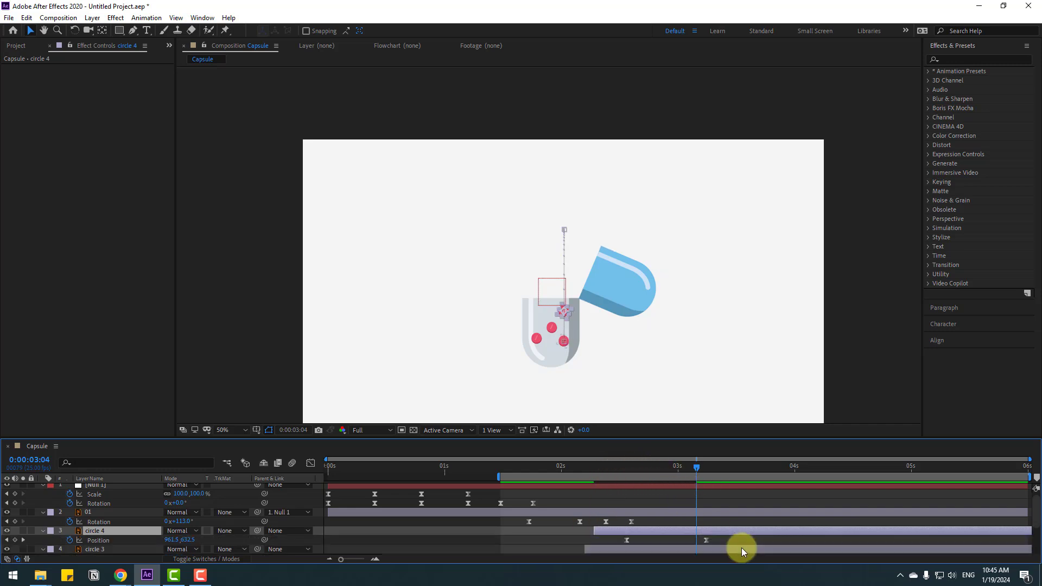
left_click_drag(718, 541, 586, 549)
left_click(706, 468)
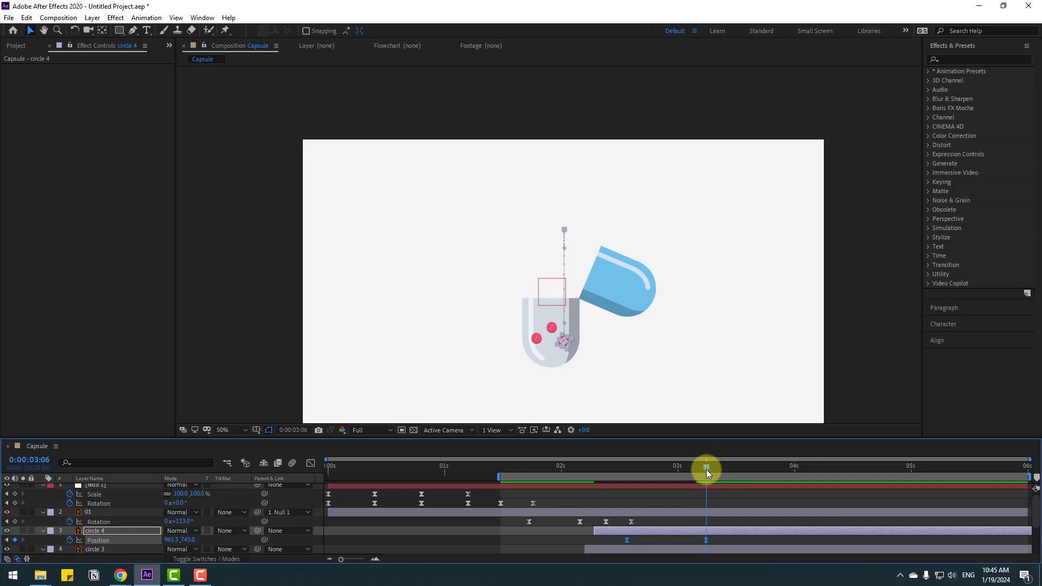
left_click_drag(563, 347, 552, 356)
left_click(622, 467)
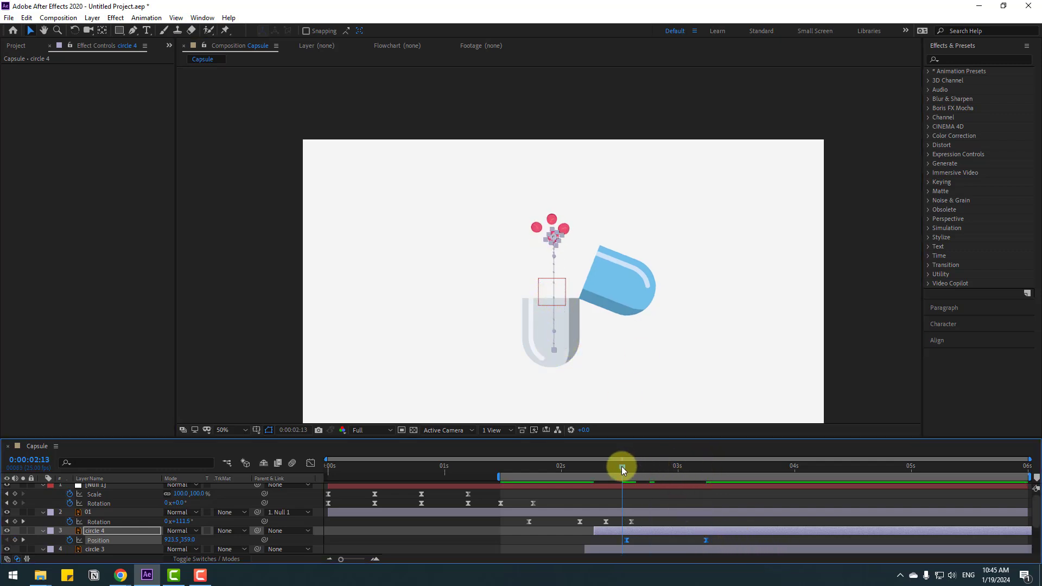
left_click(627, 540)
key("space")
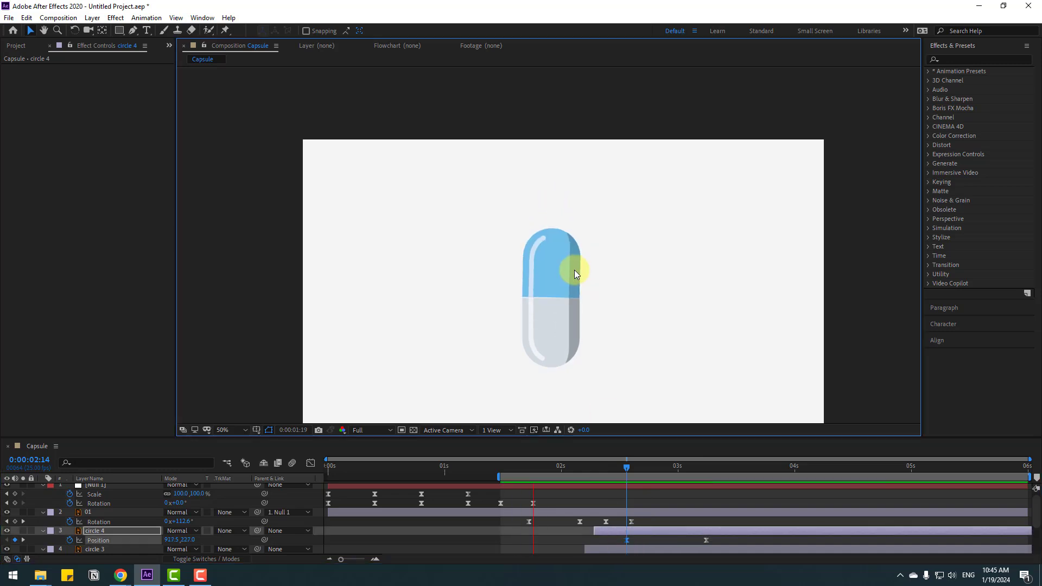
key("space")
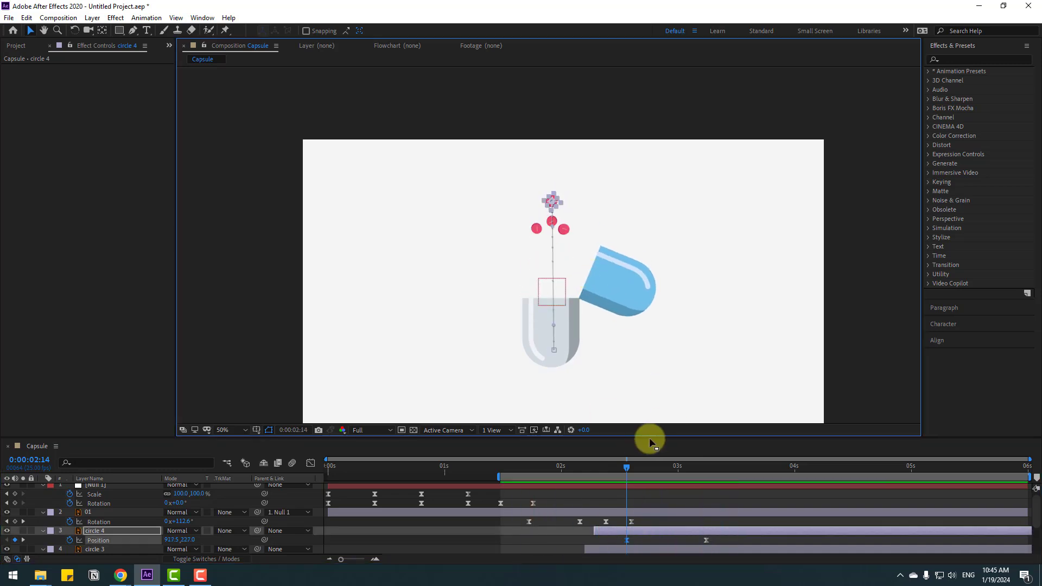
left_click(42, 530)
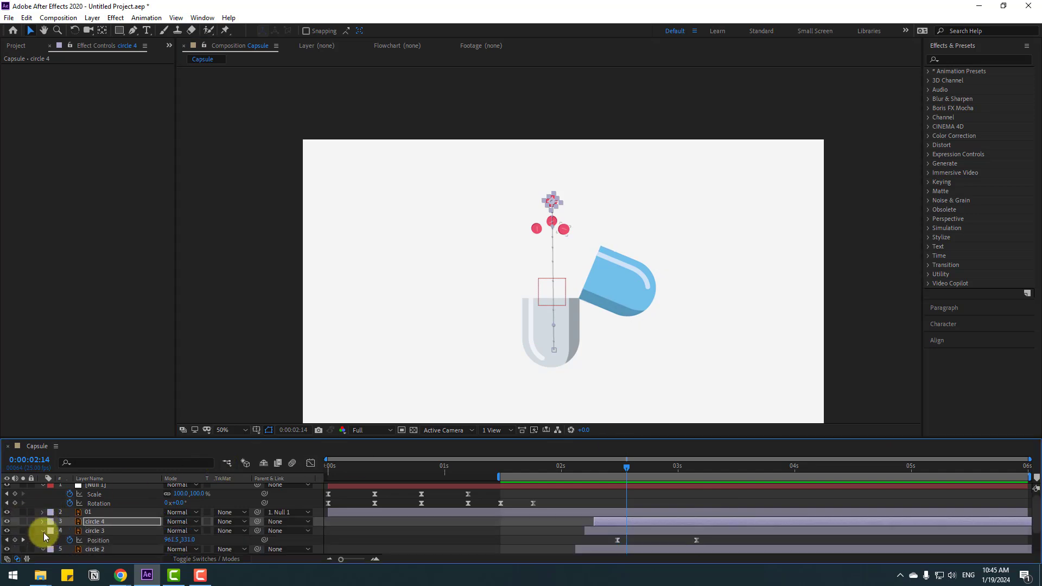
- Move all four circle layers below layer 02 and scrub 0:00:02:11–0:00:03:06 to check
left_click(43, 532)
left_click_drag(271, 438, 270, 375)
key("Return")
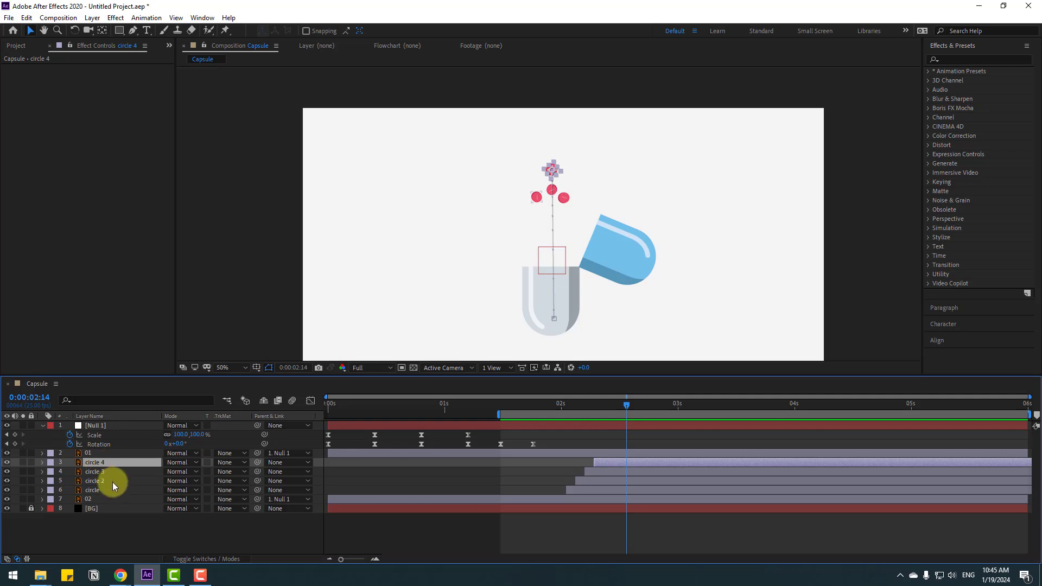
left_click(98, 489, "shift")
left_click_drag(99, 484, 106, 501)
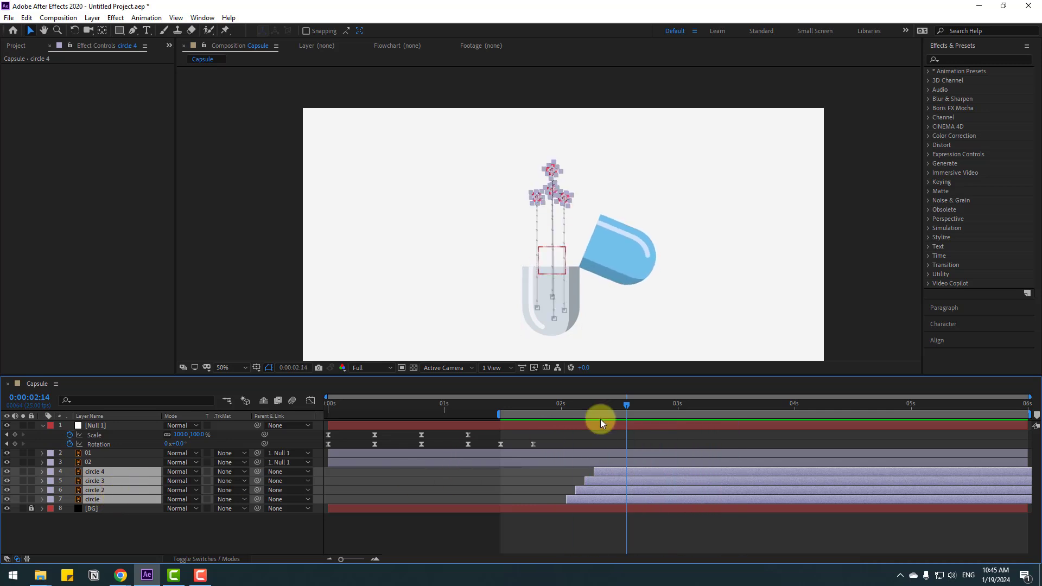
left_click(620, 406)
left_click_drag(620, 406, 706, 405)
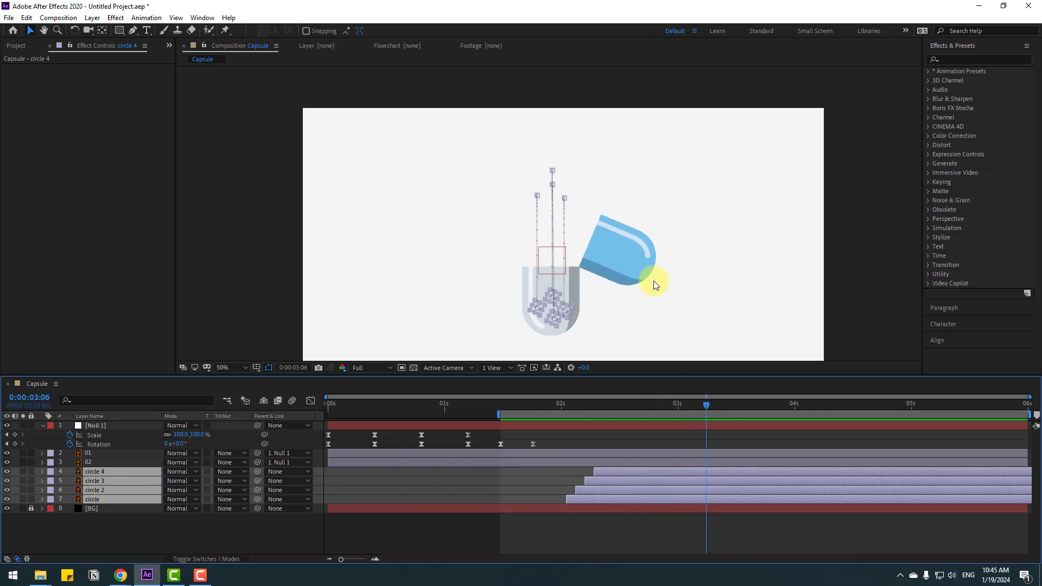
left_click(633, 271)
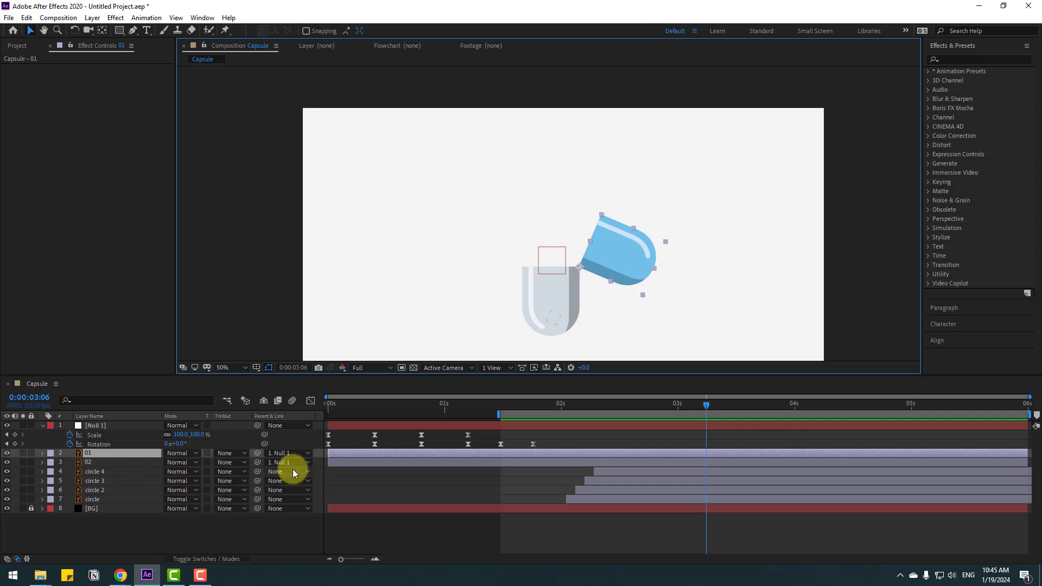
- Key the lid's Rotation at 3:02 and set it to 0° ten frames later
key("r")
left_click(670, 408)
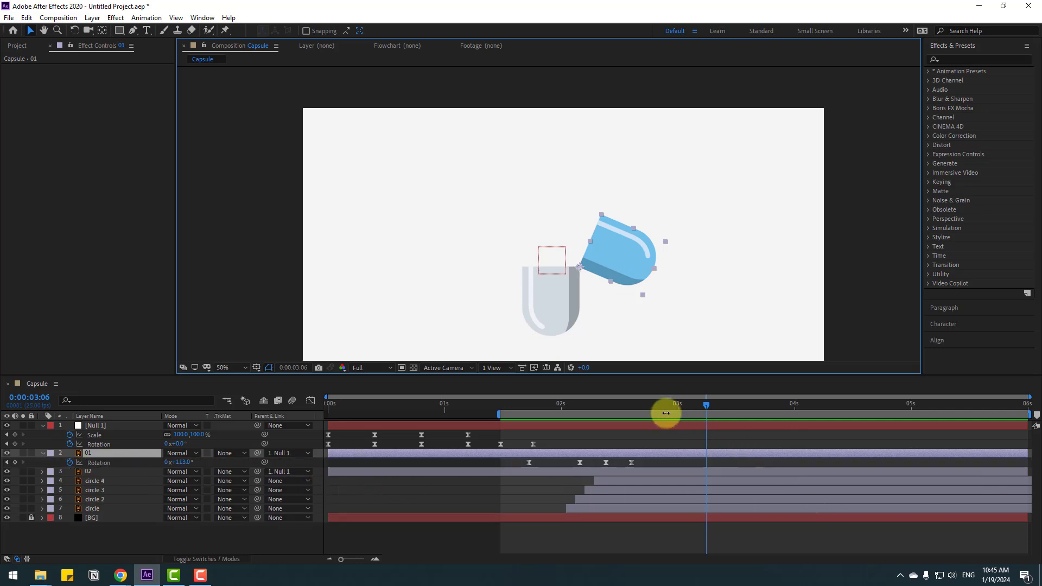
left_click_drag(673, 412, 686, 409)
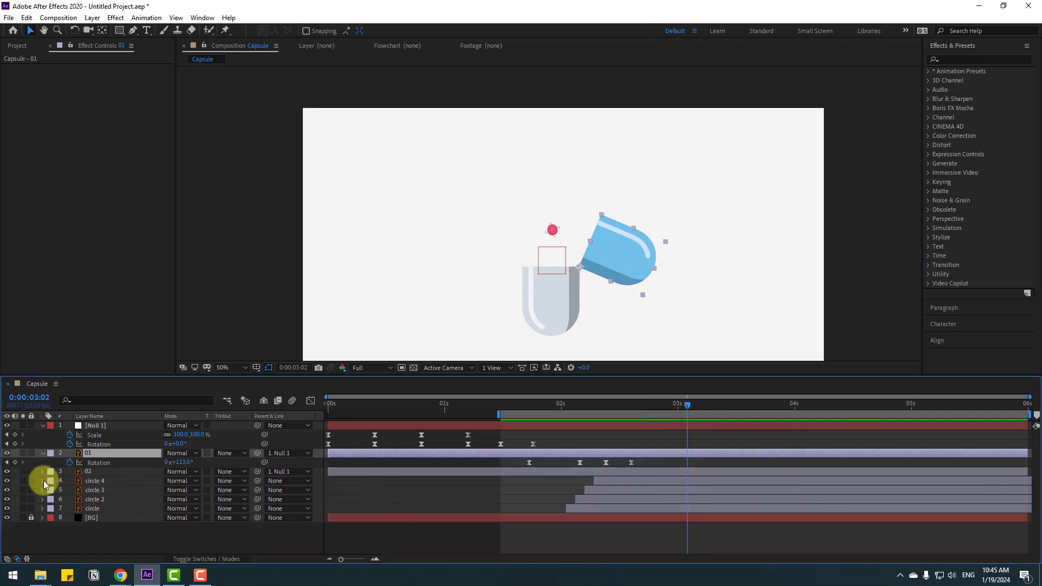
left_click(15, 463)
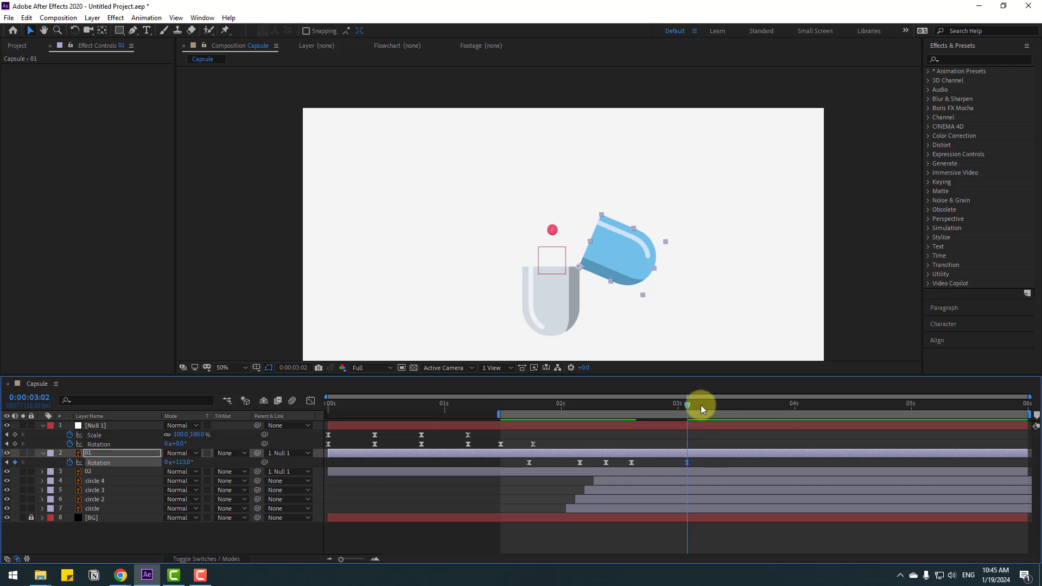
key("shift+Page_Down")
left_click(172, 463)
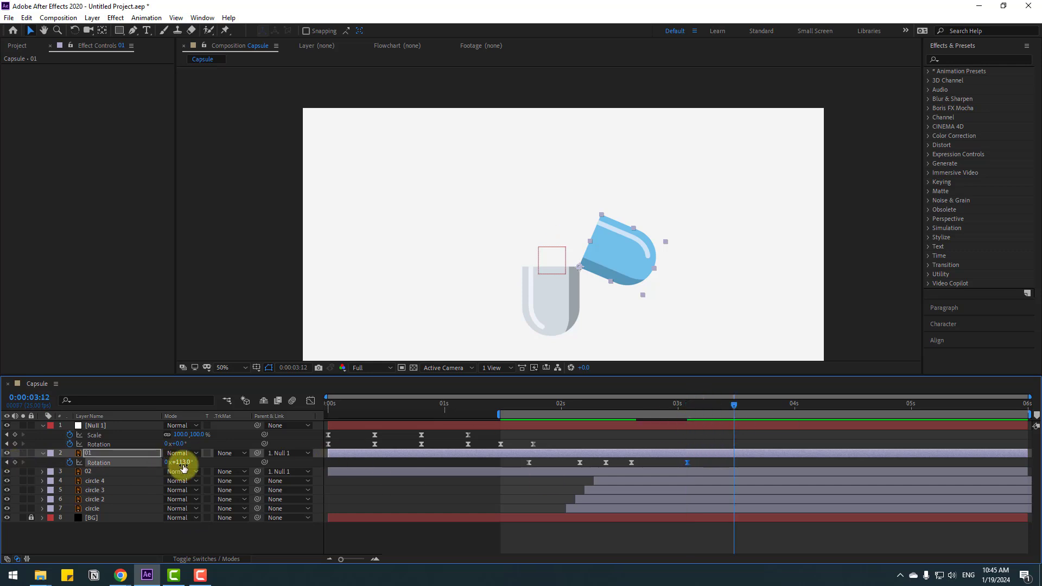
type("0")
key("Return")
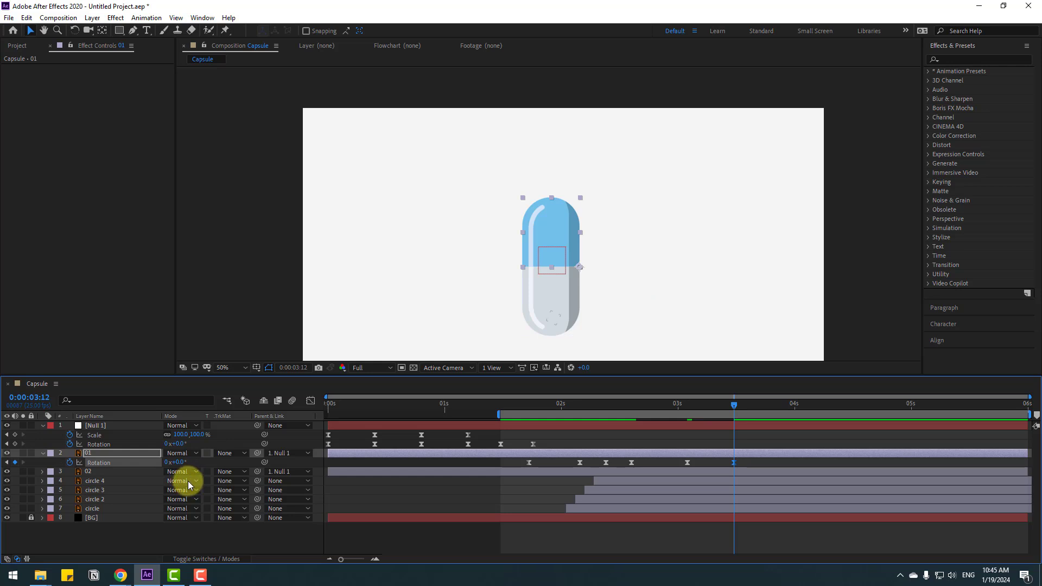
- Add a slight 3° then 2° overshoot, returning the lid's Rotation to 0° at 3:18
key("Page_Down")
key("Page_Down")
key("Page_Down")
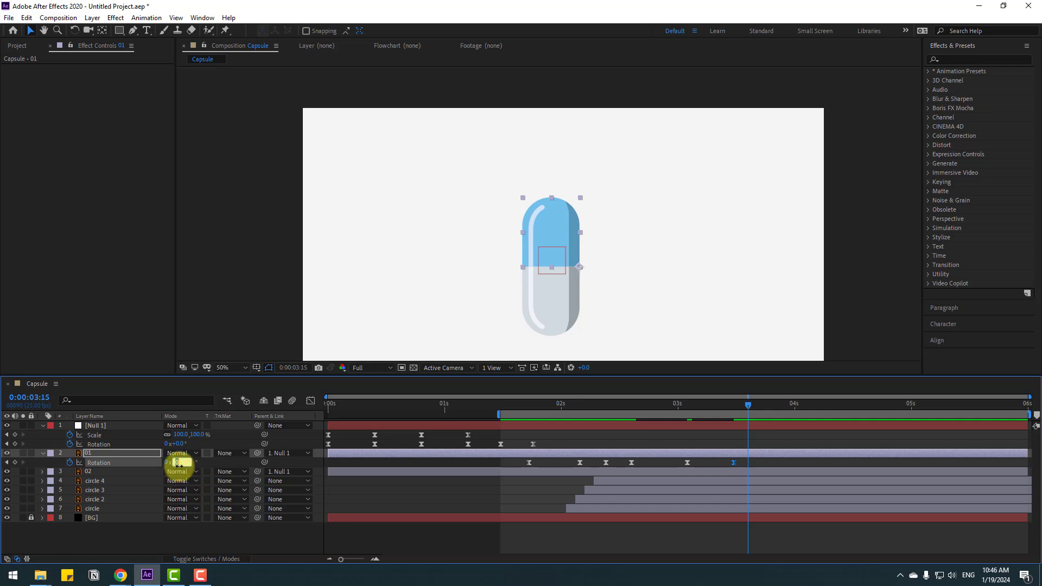
key("Return")
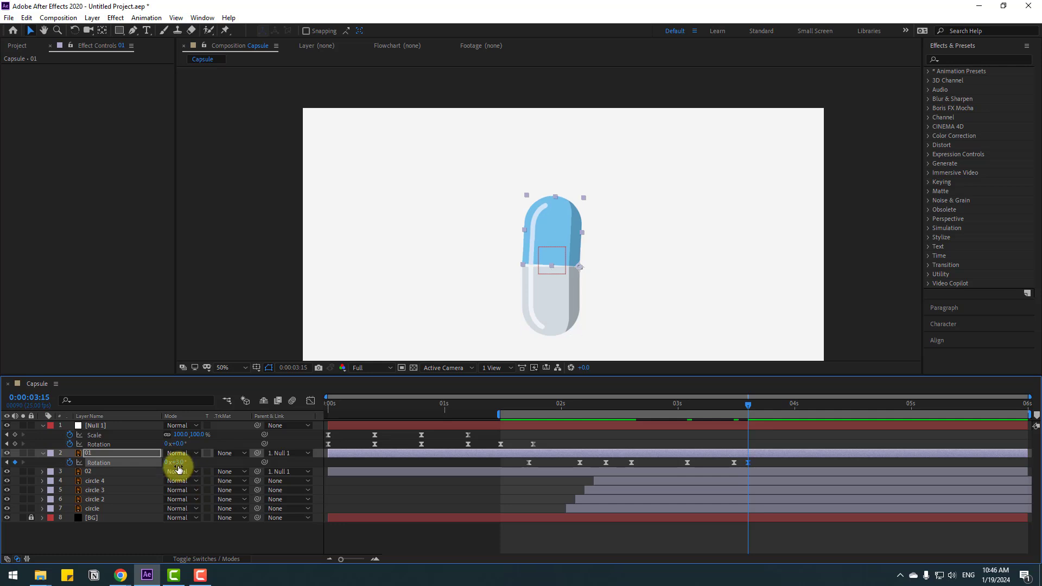
key("Return")
key("space")
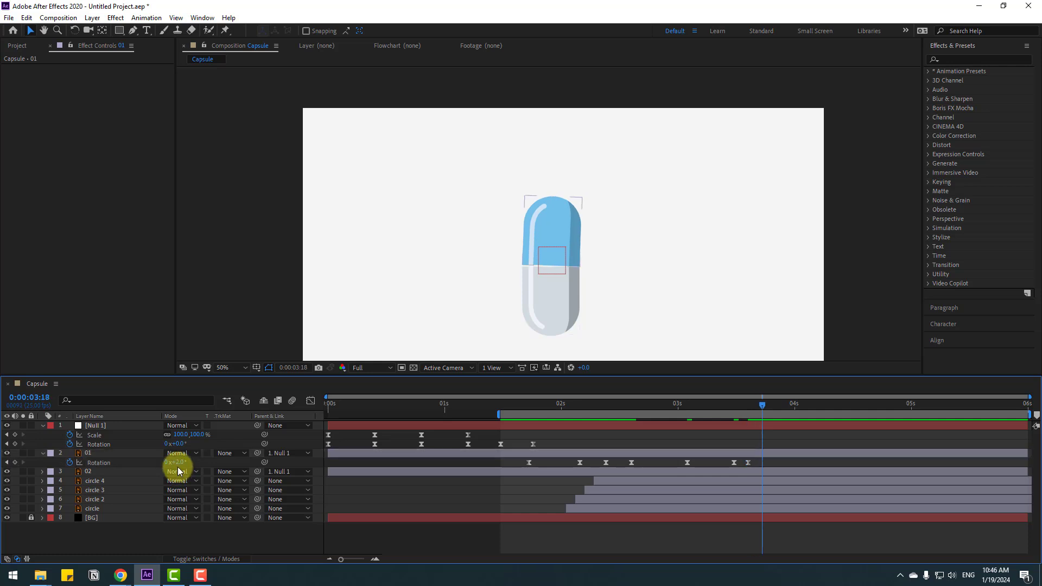
left_click(178, 462)
type("0")
key("Return")
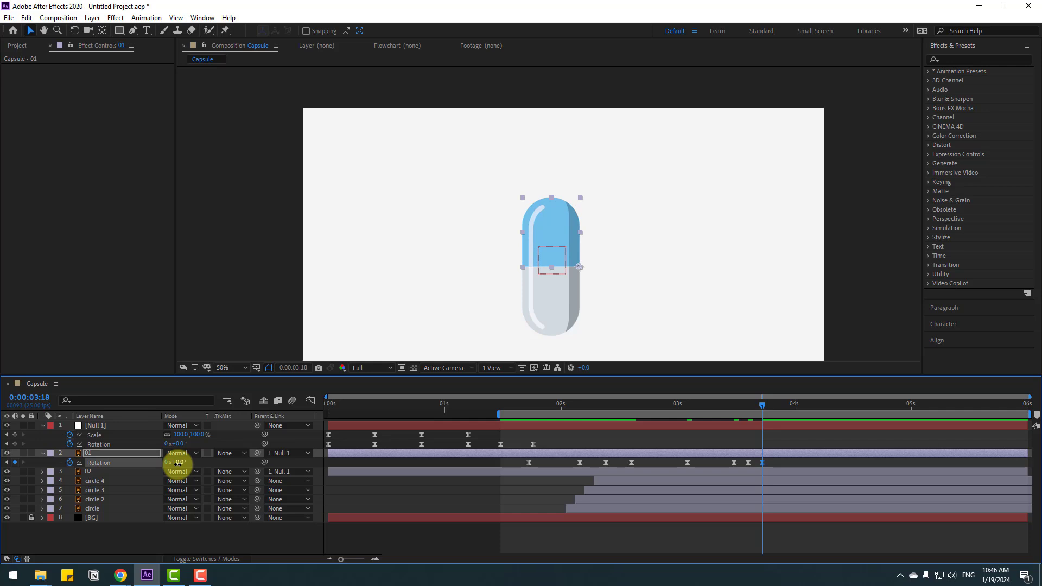
- Key a 2° lid tilt at 3:20 and settle Rotation back to 0° at 3:22
key("Page_Down")
key("Page_Down")
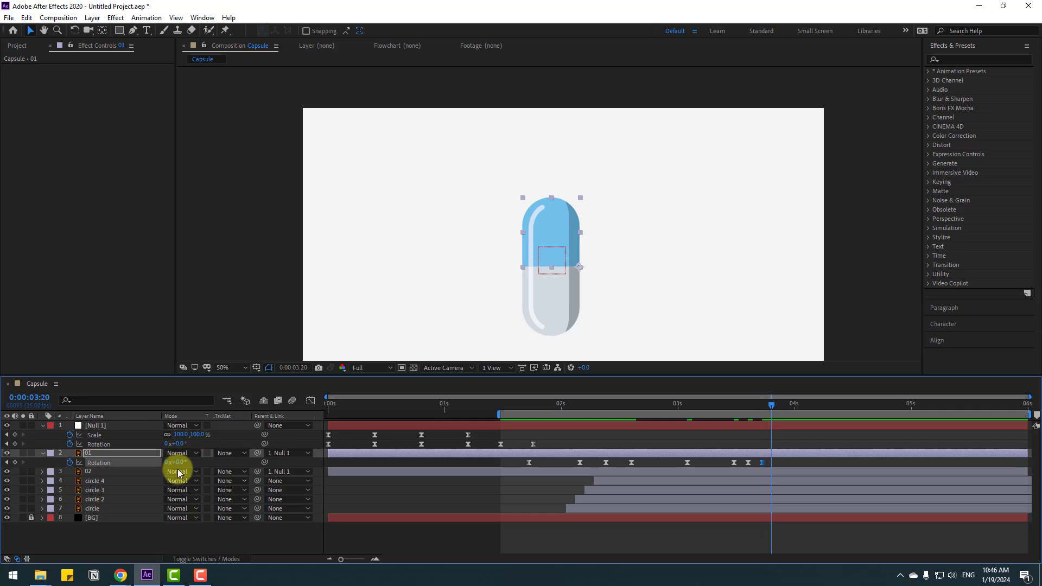
key("Return")
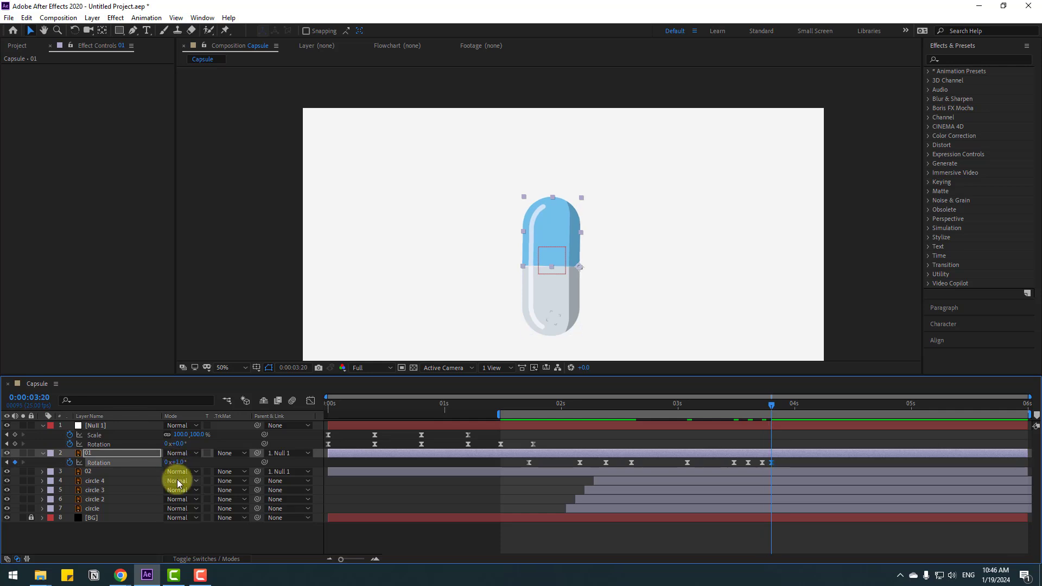
left_click_drag(180, 466, 179, 465)
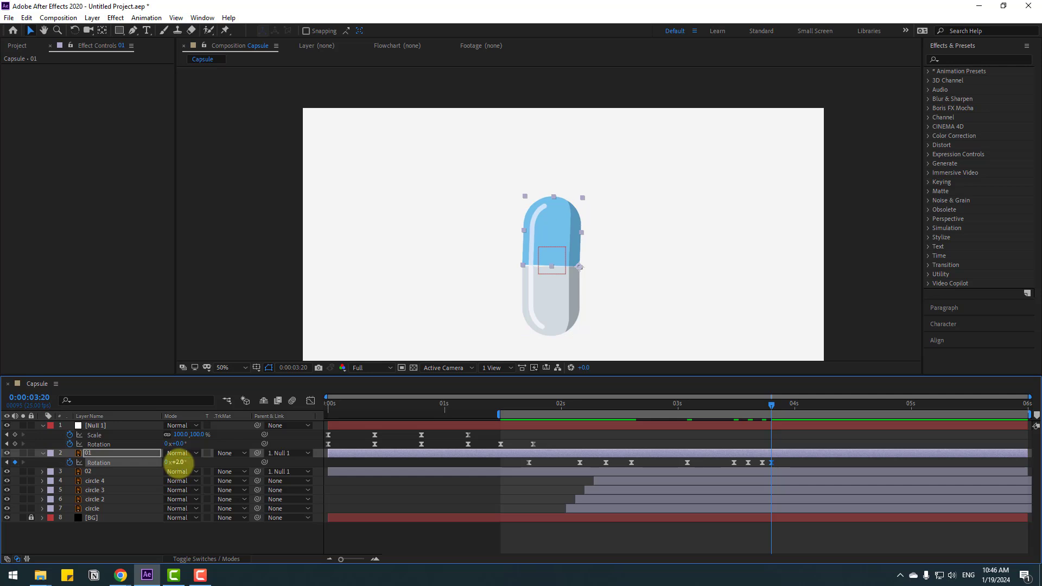
left_click(178, 463)
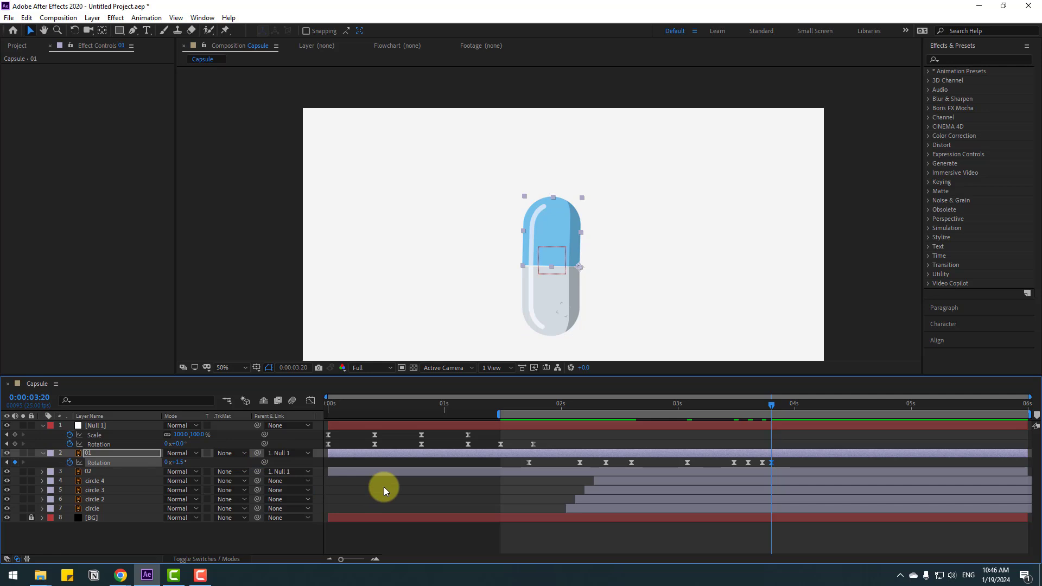
key("Page_Down")
key("Page_Down")
left_click(179, 462)
type("0")
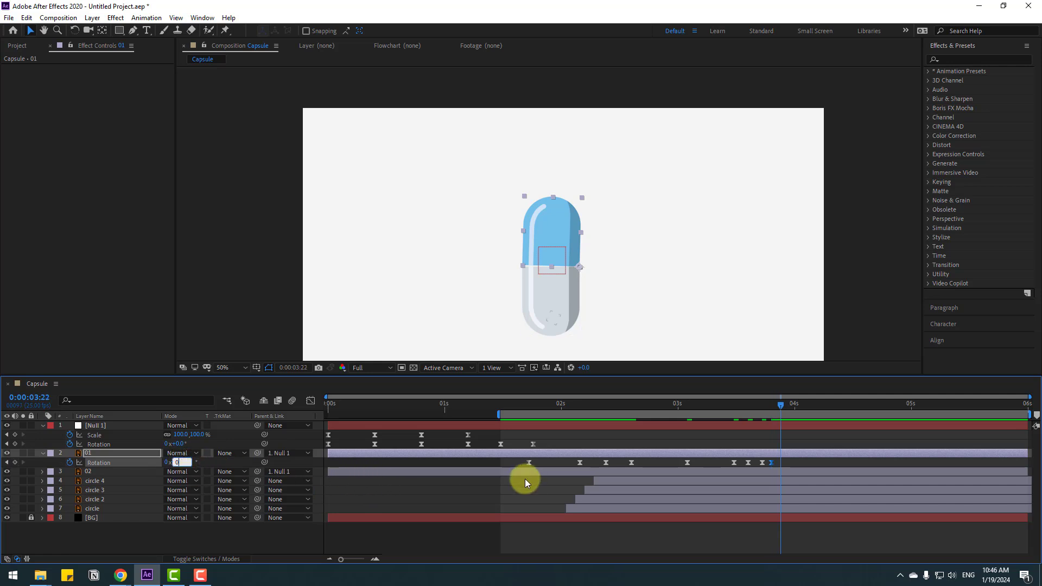
key("Return")
- Preview, then delete the last two Rotation keyframes and preview again
key("space")
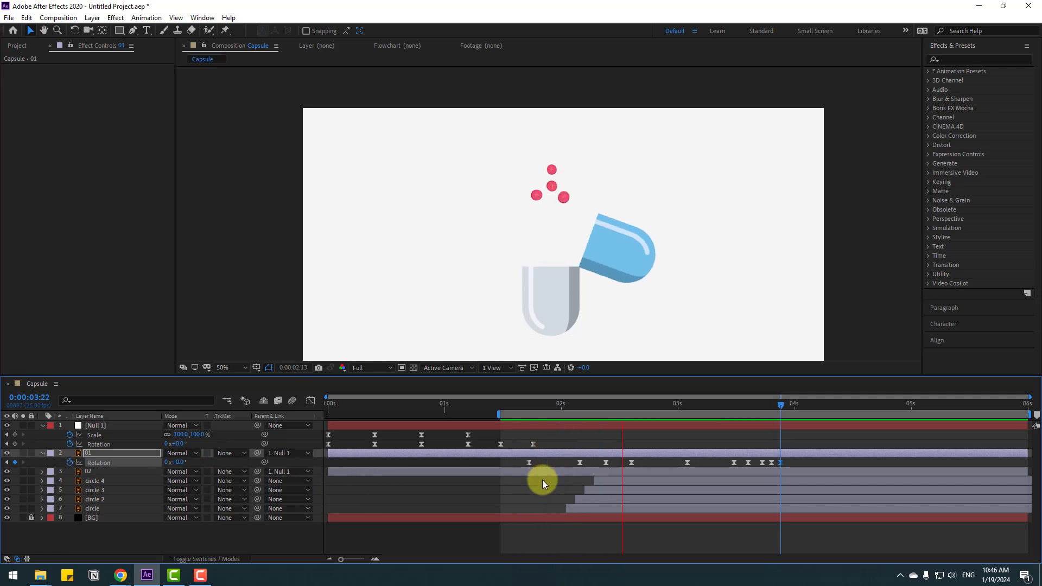
key("space")
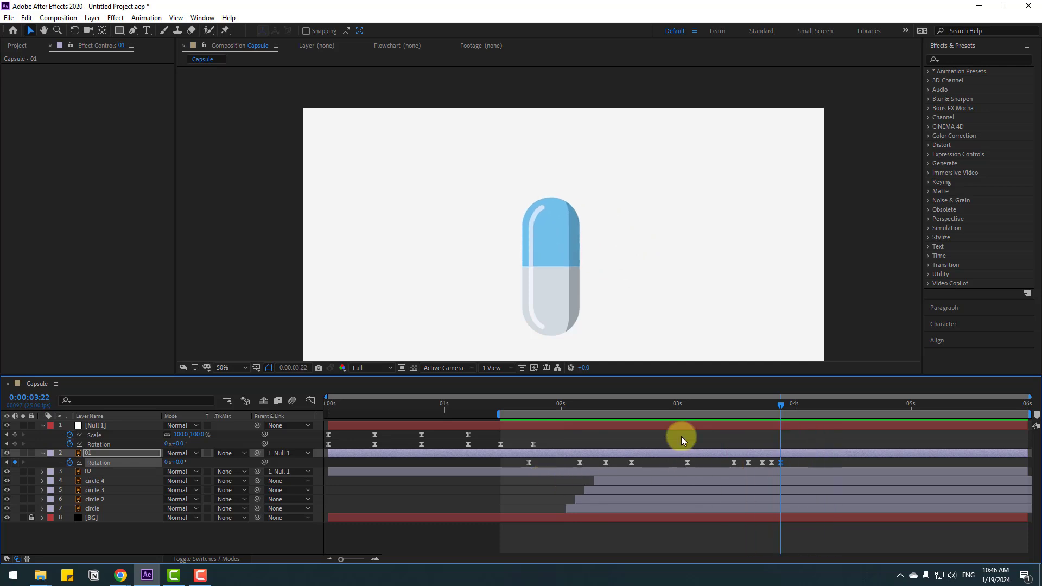
mouse_move(732, 405)
left_mouse_down()
mouse_move(757, 406)
mouse_move(740, 408)
left_mouse_up()
left_click_drag(794, 463, 767, 466)
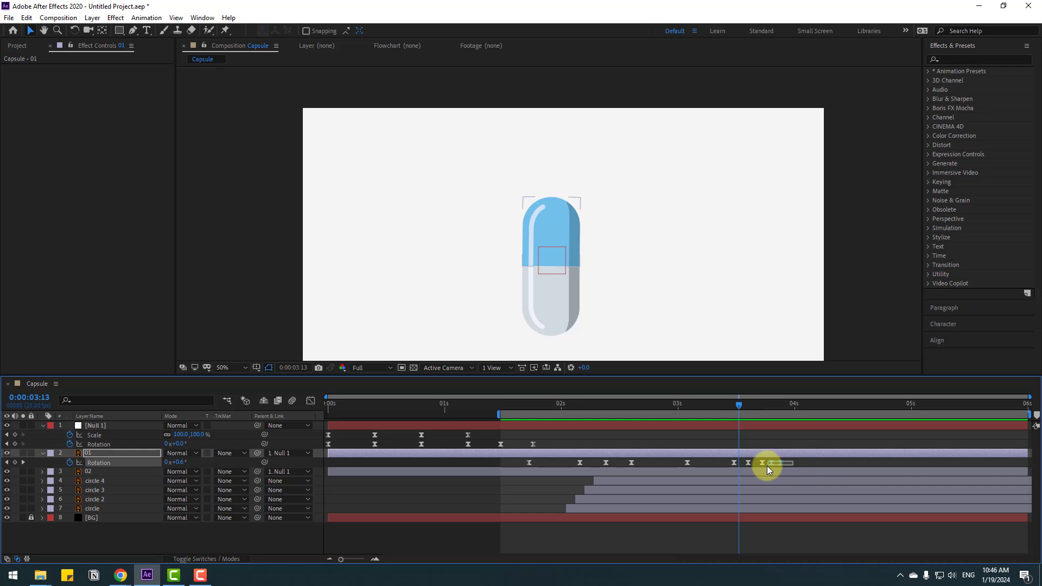
key("Delete")
key("space")
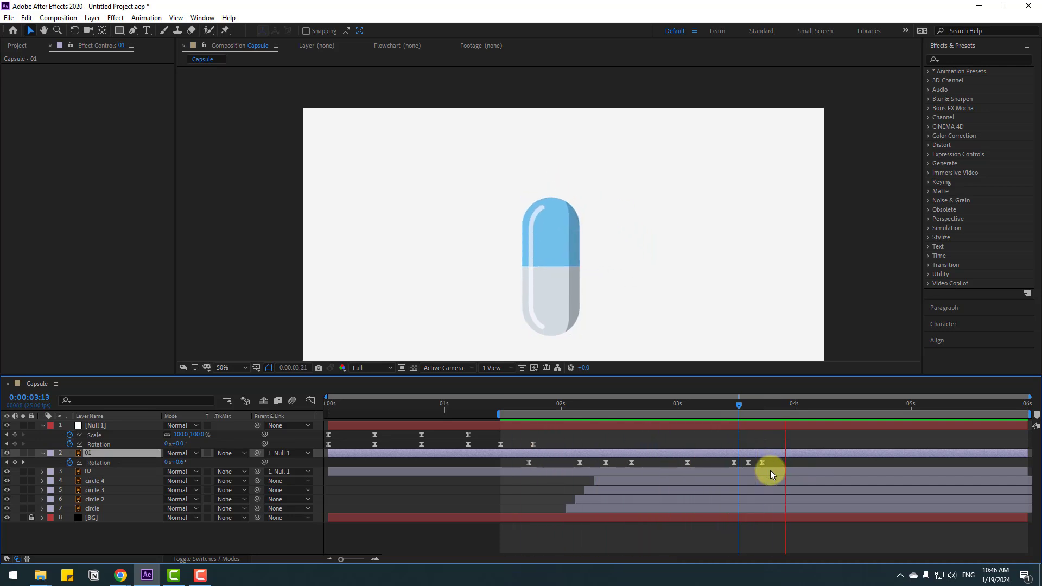
key("space")
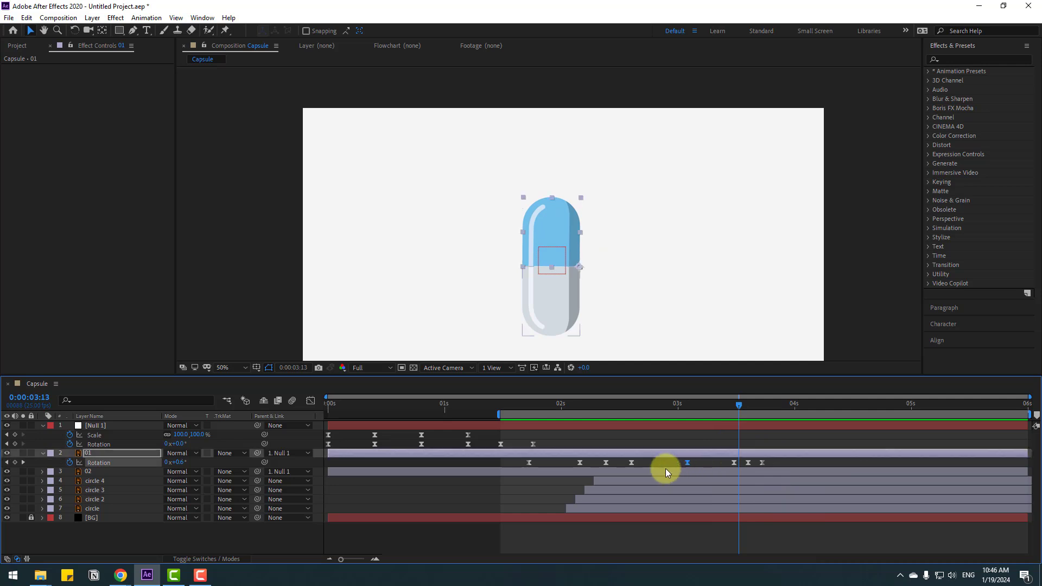
- Stretch the Rotation bezier handle in the Graph Editor for a sharper closing ease, then preview
left_click(310, 400)
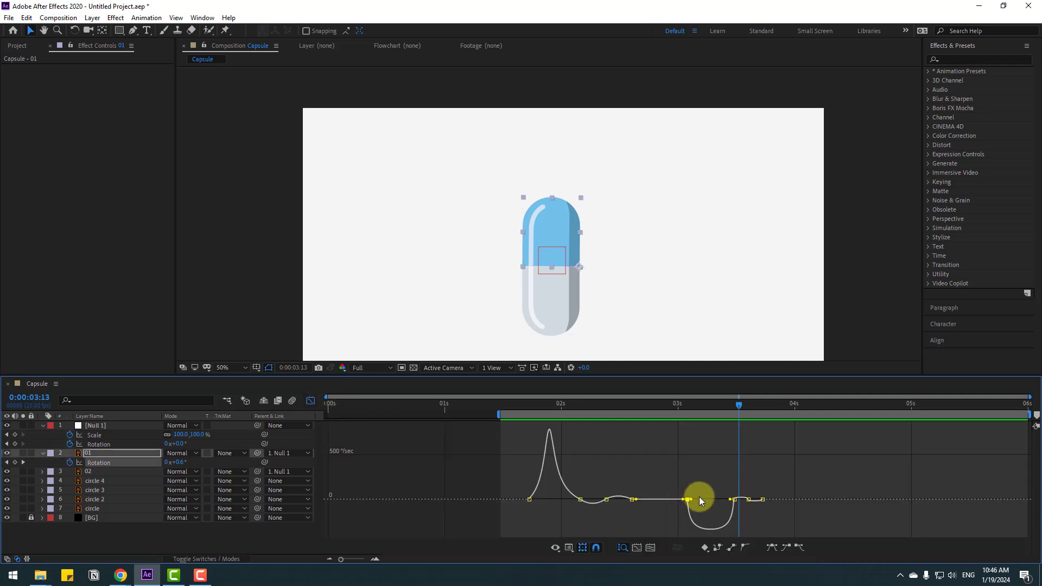
scroll(699, 496, "up", 2)
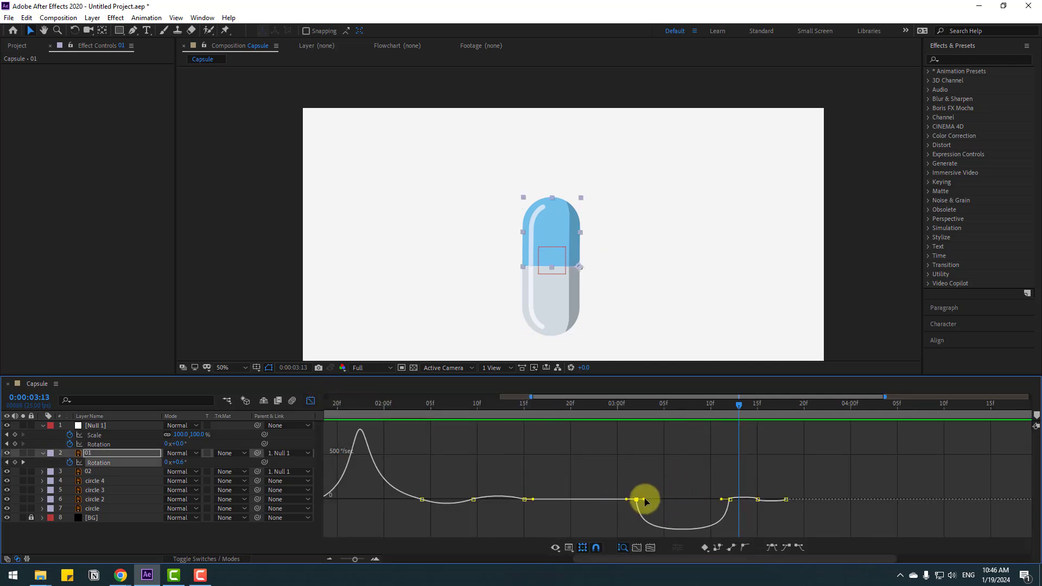
left_click_drag(645, 500, 679, 494)
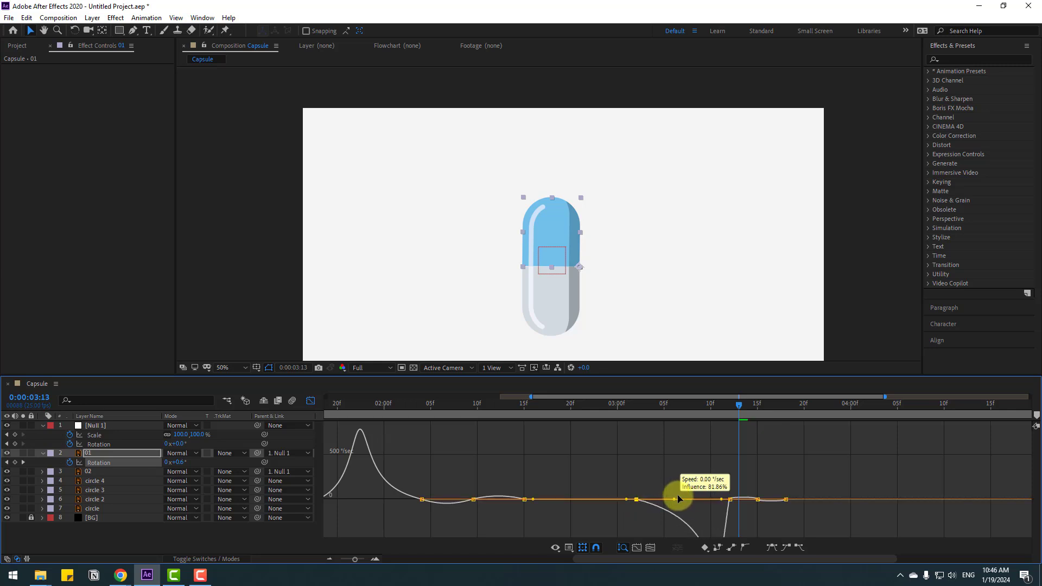
scroll(691, 493, "down", 2)
key("space")
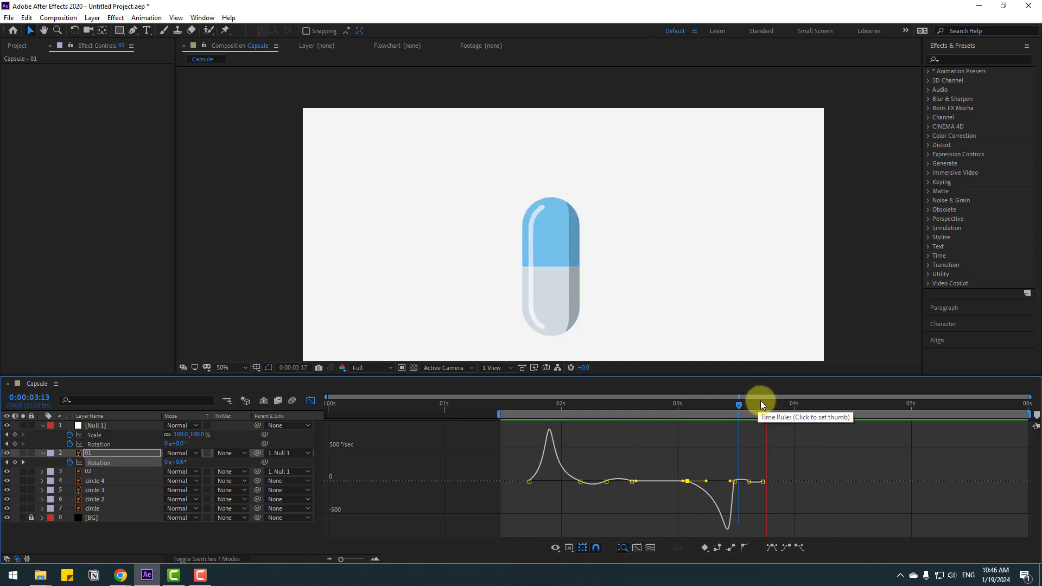
left_click_drag(761, 401, 799, 406)
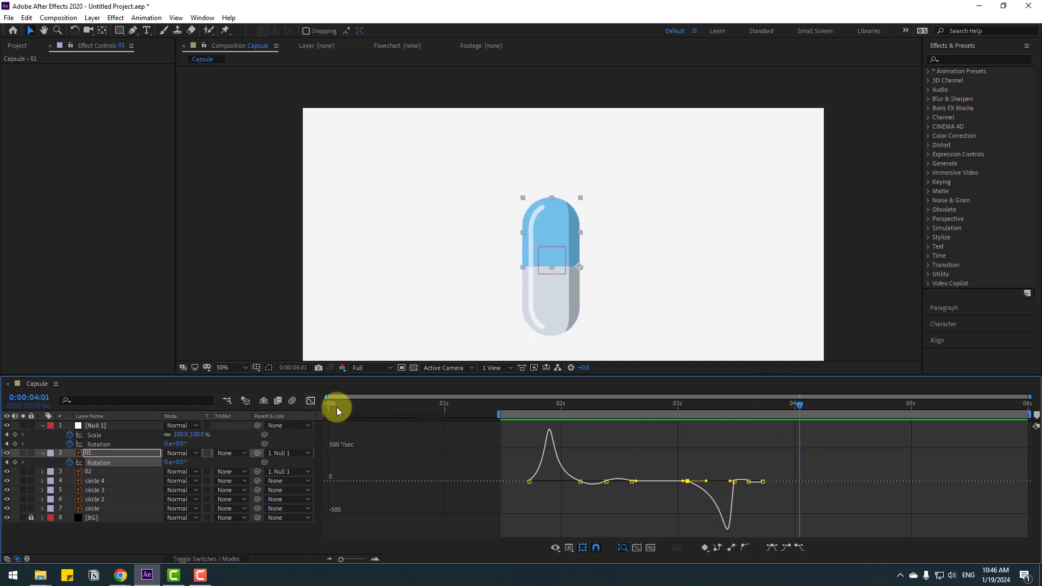
key("shift+F3")
- Key Null 1's Scale from 4:01, swelling to 125% and dropping to 0% at 4:23
left_click(97, 424)
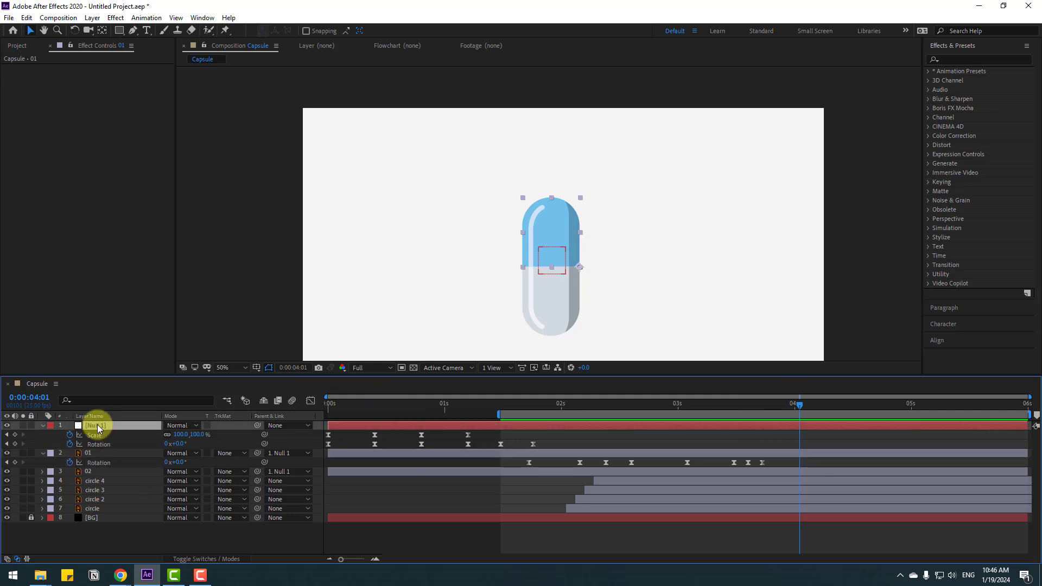
left_click(15, 435)
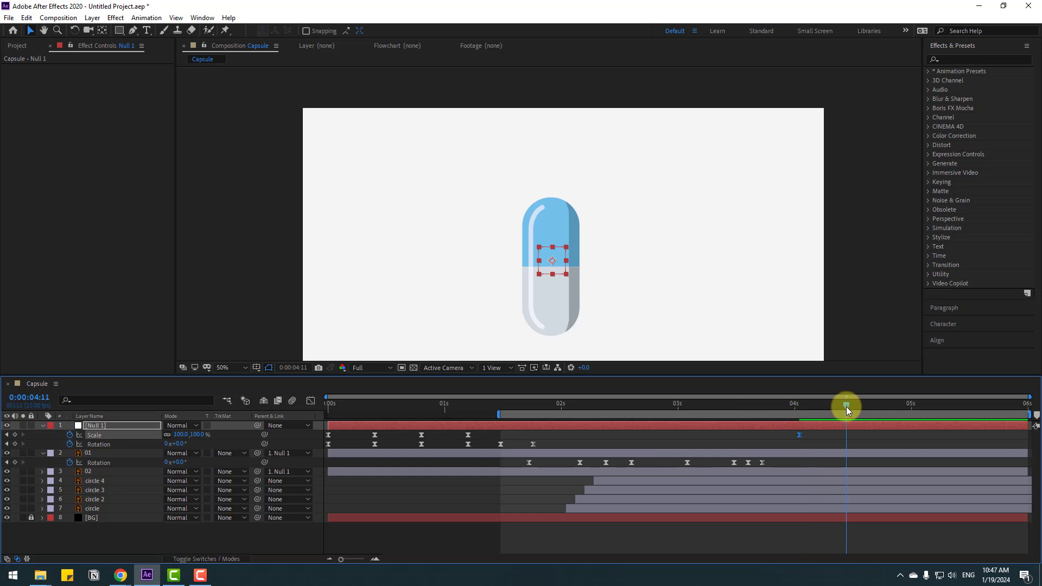
left_click(179, 435)
type("1")
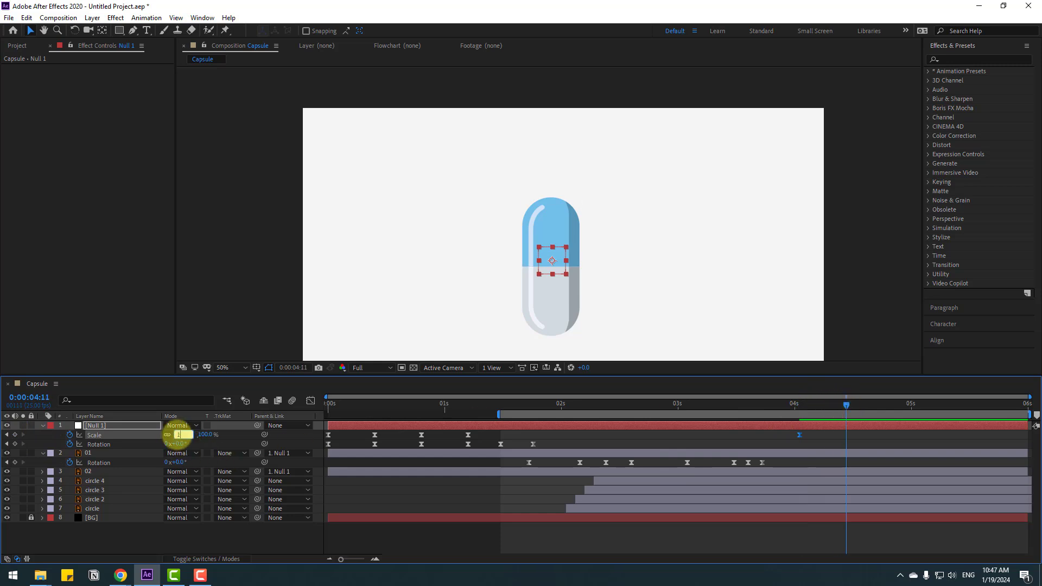
type("25")
key("Return")
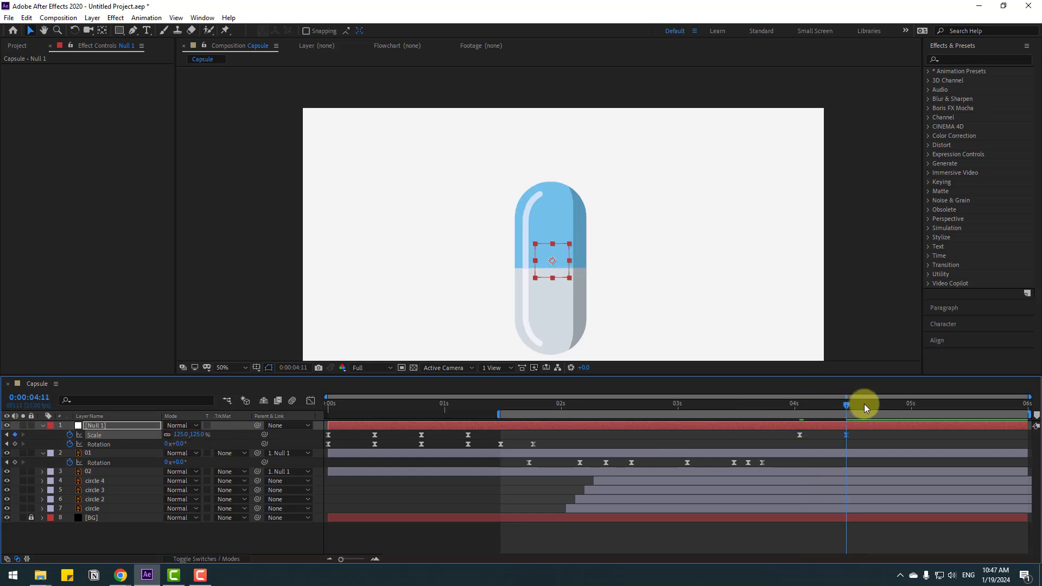
left_click(903, 403)
left_click(179, 434)
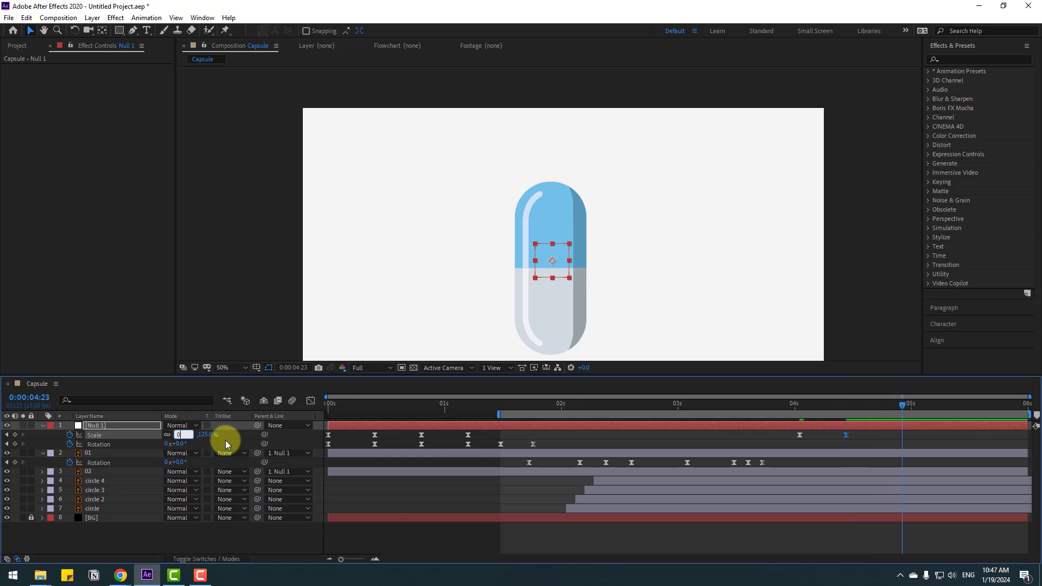
type("0")
key("Return")
left_click_drag(784, 402, 809, 403)
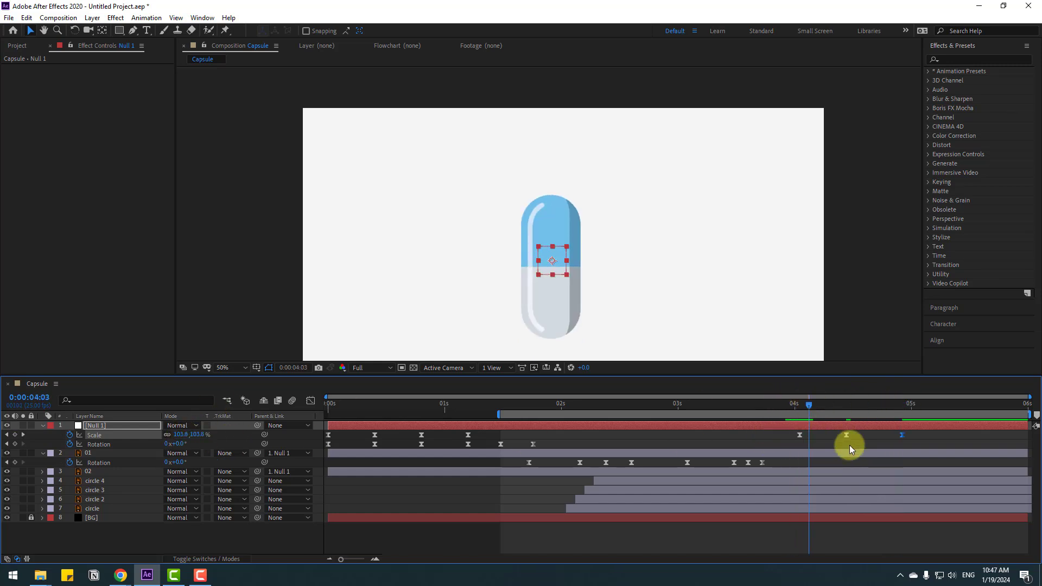
- Lengthen the 4:01 Scale keyframe's ease out and start the work area at about 3.8 s
left_click(311, 400)
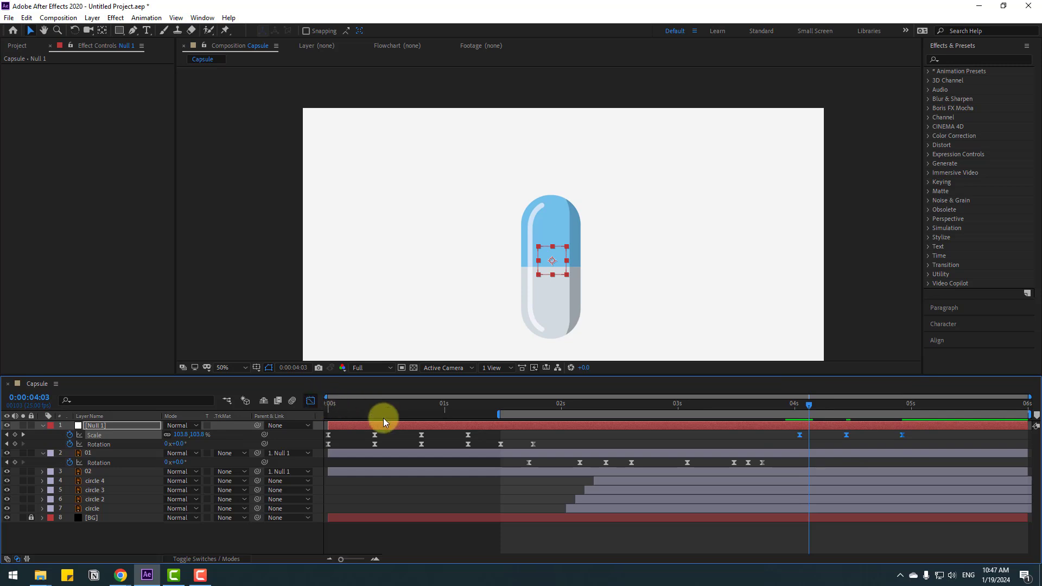
left_click(800, 405)
key("=")
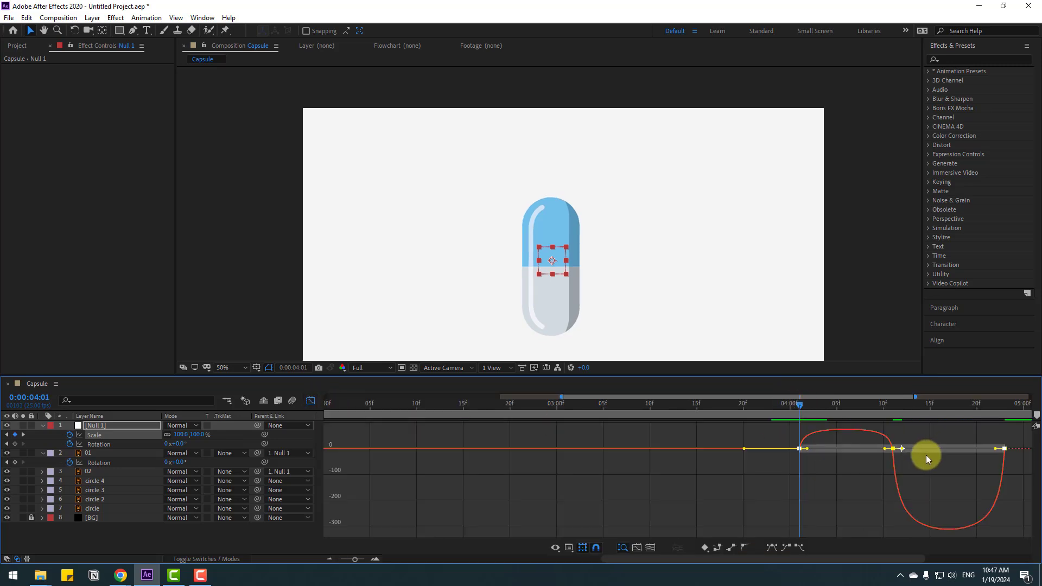
left_click_drag(926, 439, 872, 458)
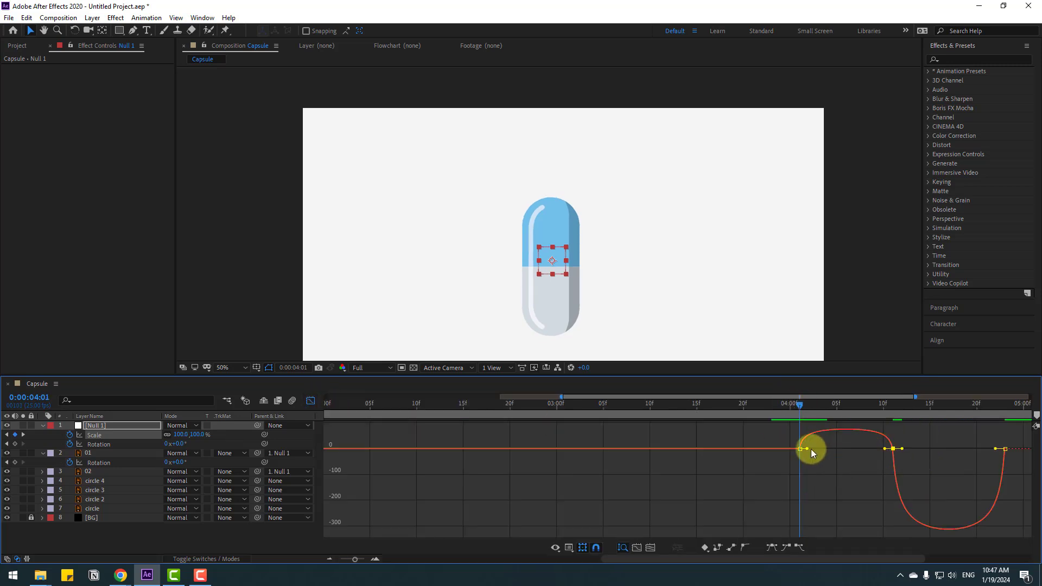
left_click_drag(808, 449, 829, 454)
key("semicolon")
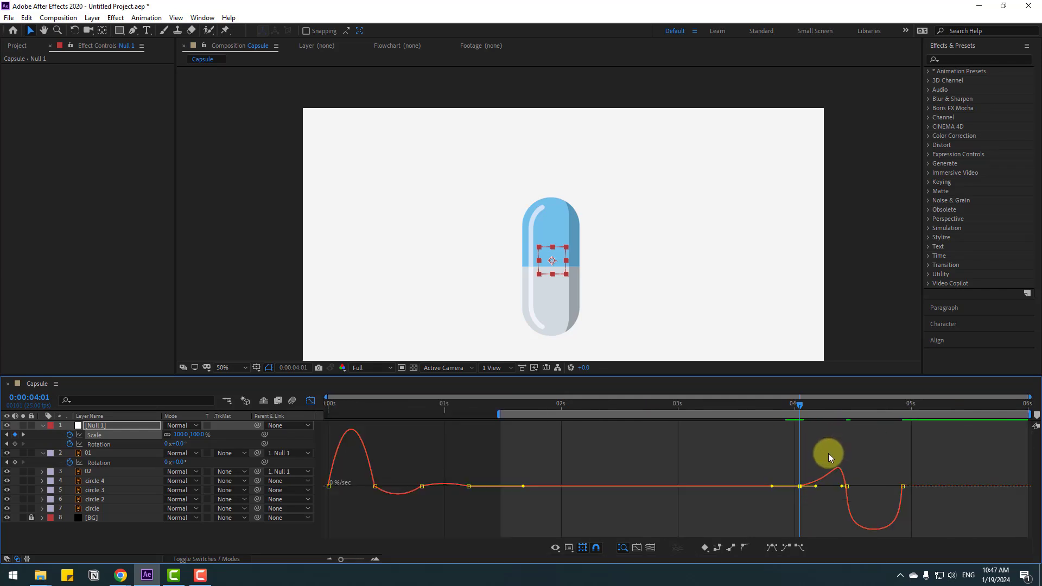
left_click_drag(499, 414, 776, 415)
key("space")
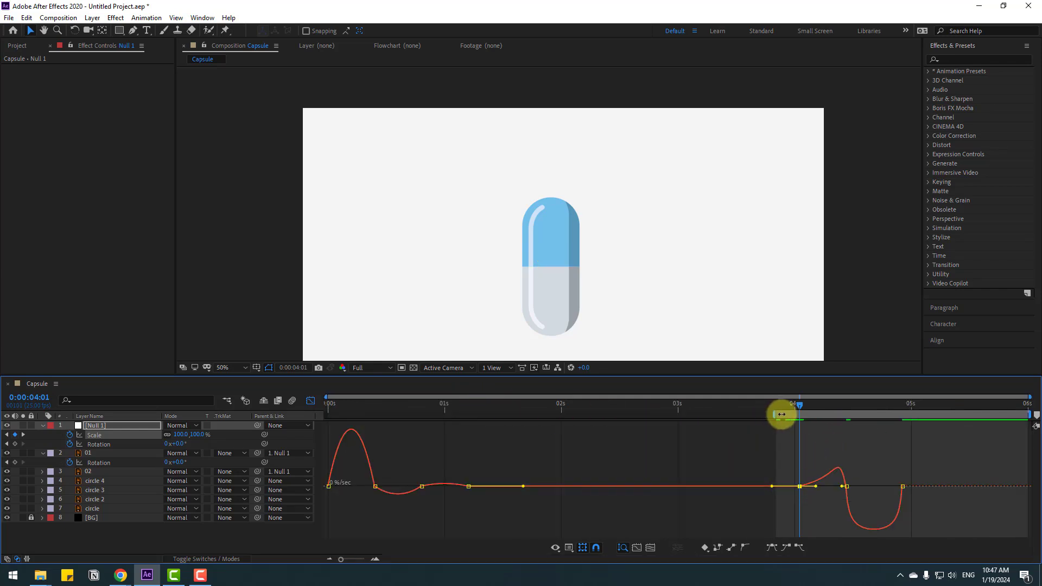
key("space")
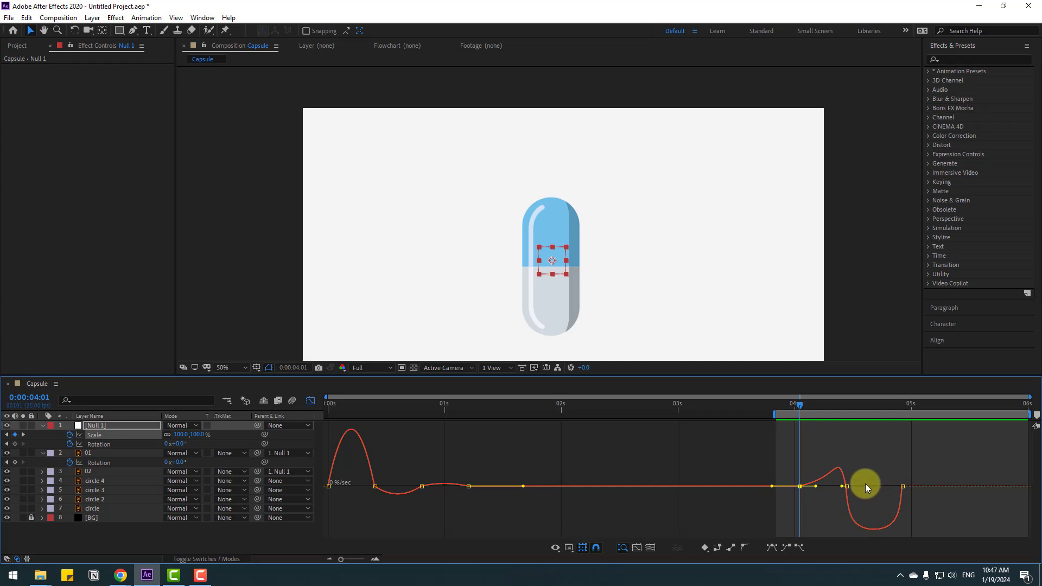
- Adjust the 4.4 s keyframe and lengthen the ease into the peak Scale, previewing the result
left_click_drag(865, 484, 888, 480)
key("space")
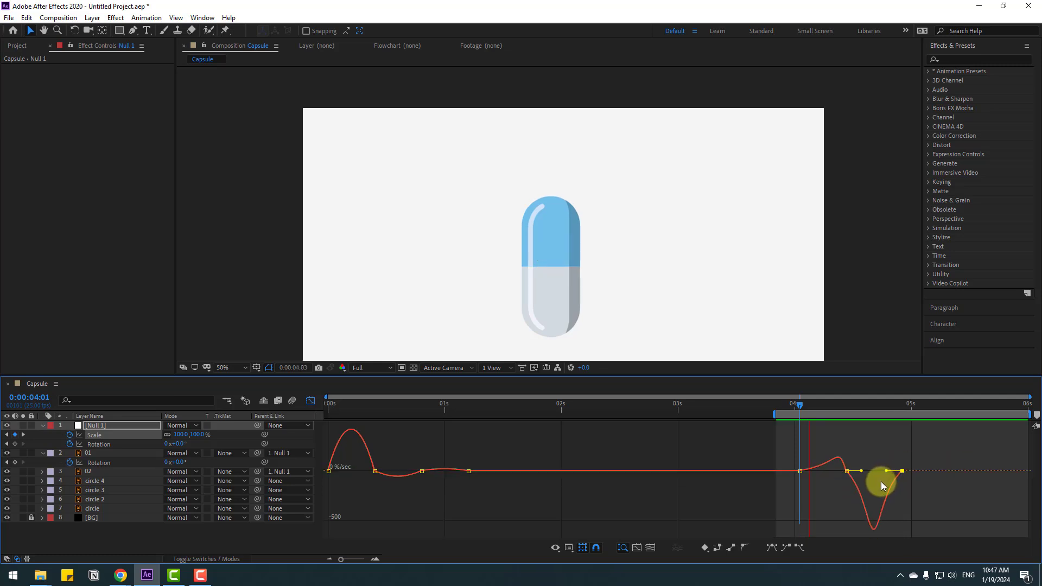
key("space")
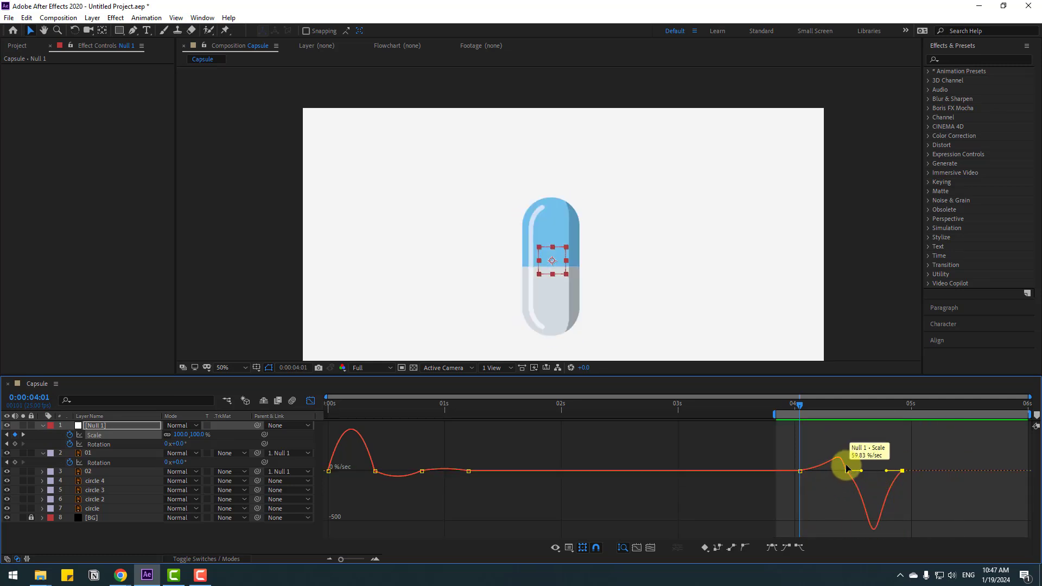
left_click(811, 471)
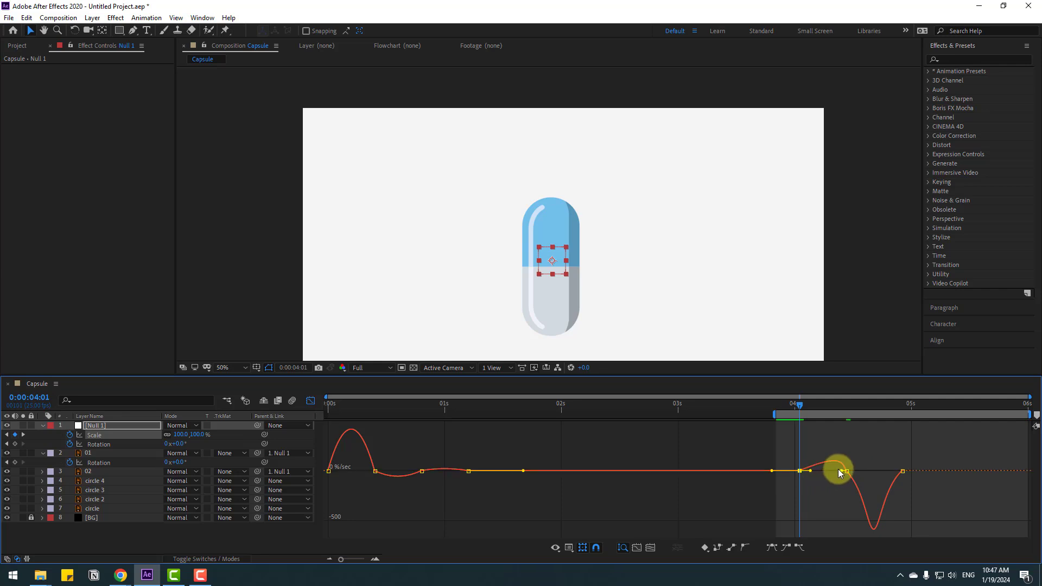
left_click_drag(839, 471, 805, 470)
key("space")
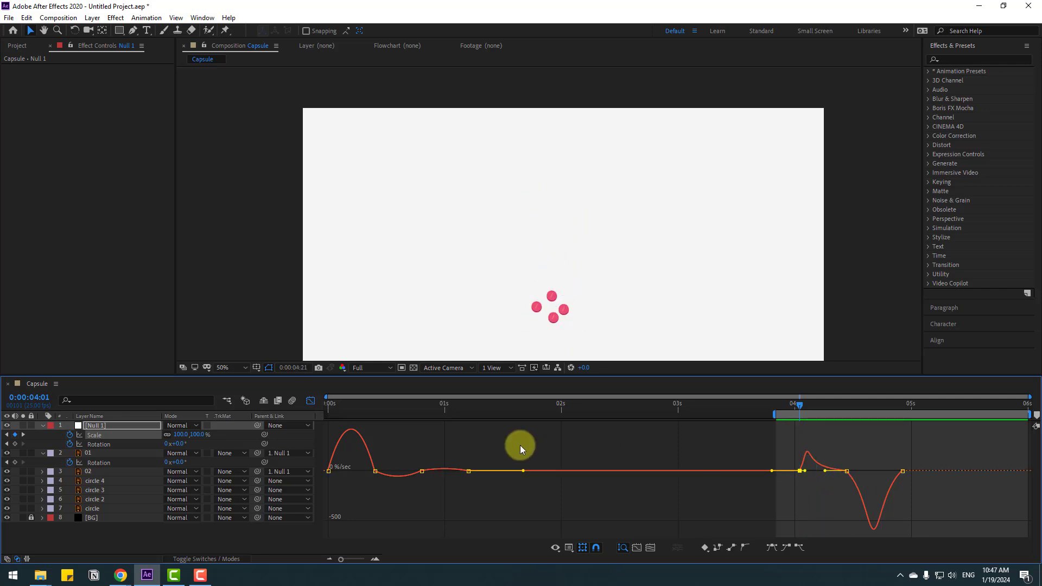
key("space")
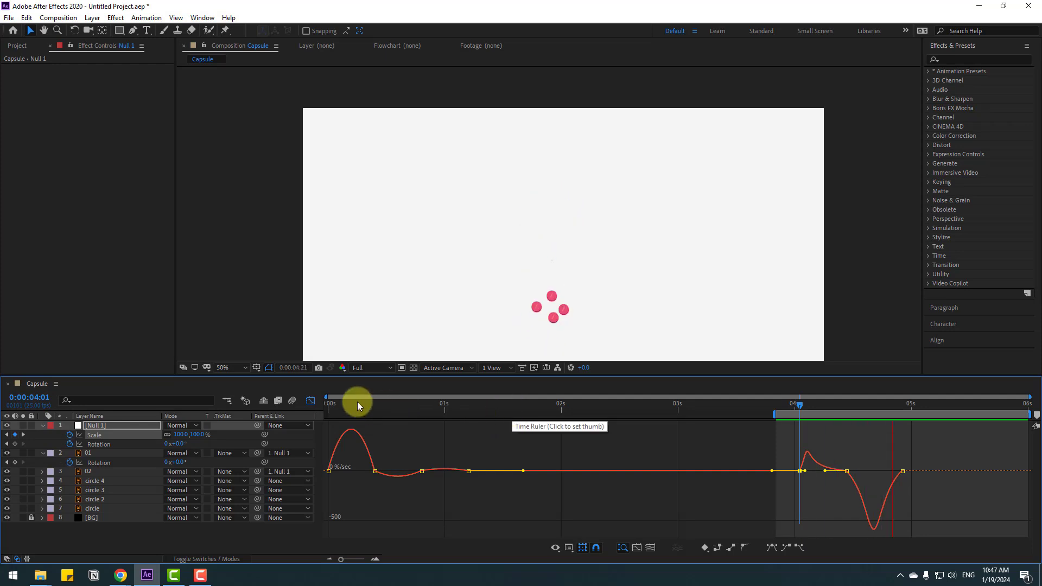
key("space")
left_click(311, 400)
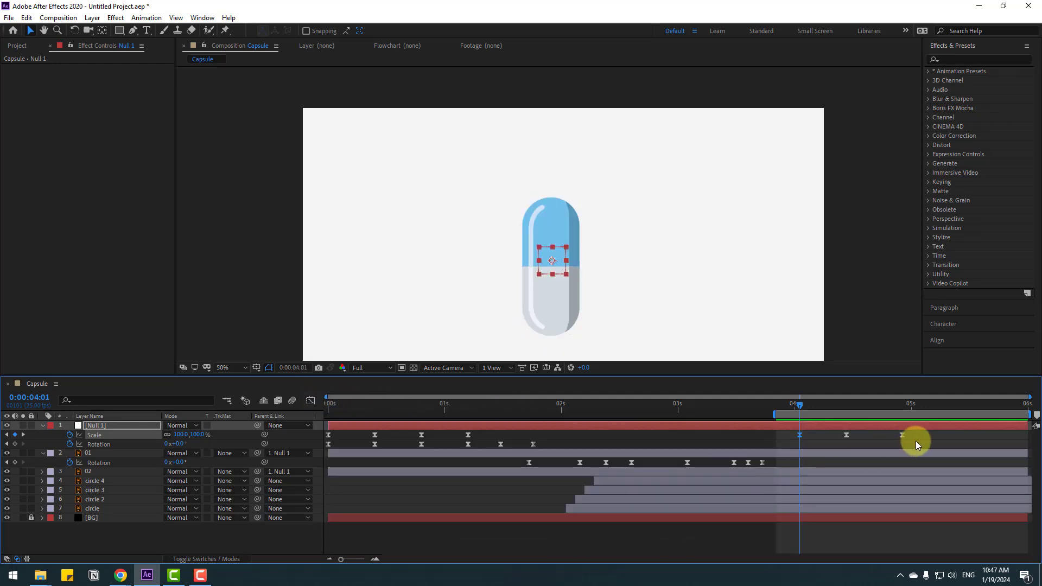
- Retime the last Scale keys, then key Null 1's Rotation at 0° at 4:01 and -8° at 4:15
left_click_drag(914, 443, 870, 434)
key("space")
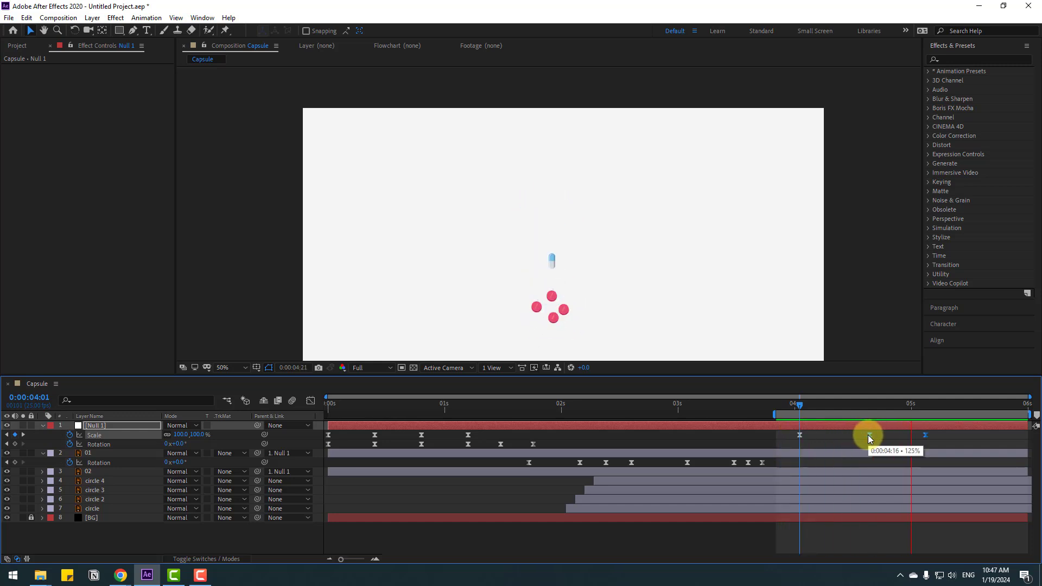
key("space")
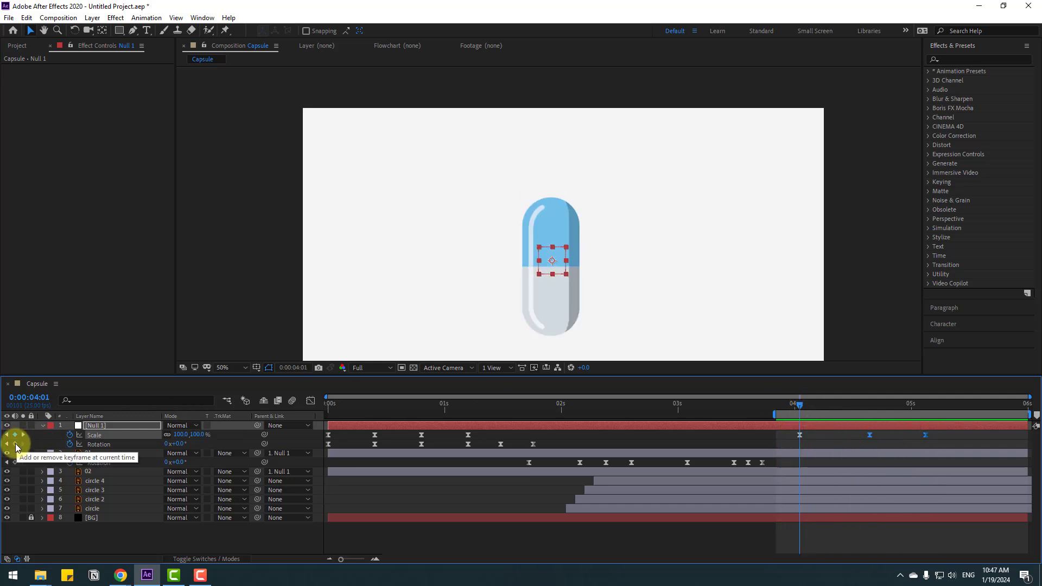
left_click(15, 444)
left_click_drag(819, 403, 865, 405)
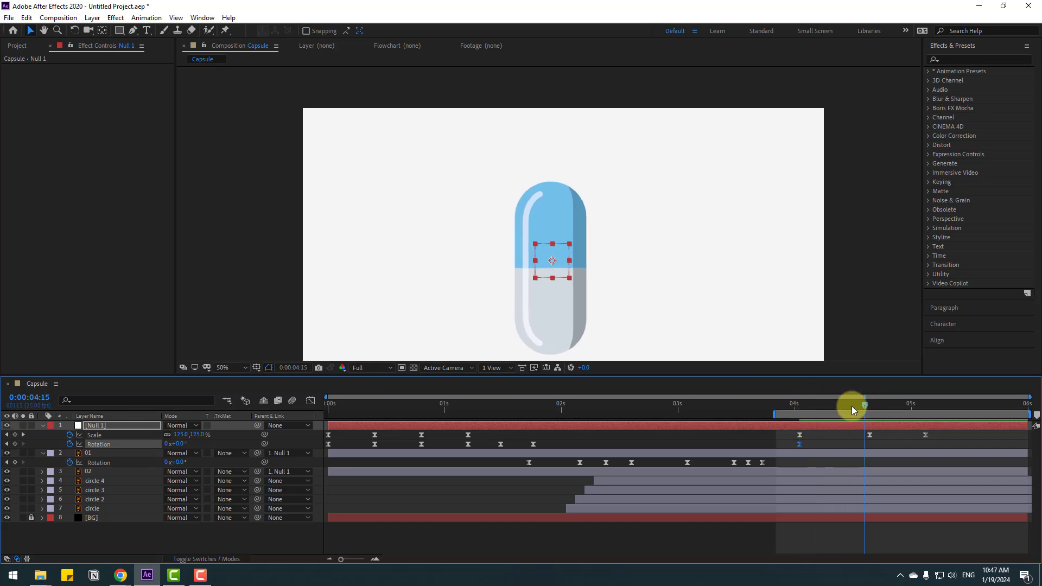
left_click(191, 539)
left_click_drag(176, 444, 168, 445)
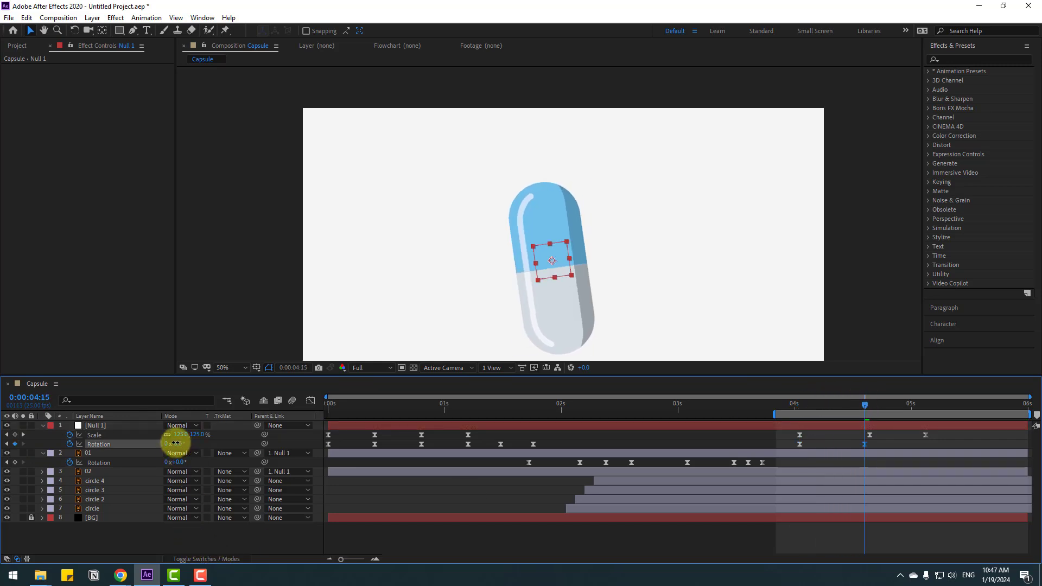
- Spin the capsule to 133° at 4:22, delay the final keys, and end the work area there
left_click_drag(880, 405, 897, 405)
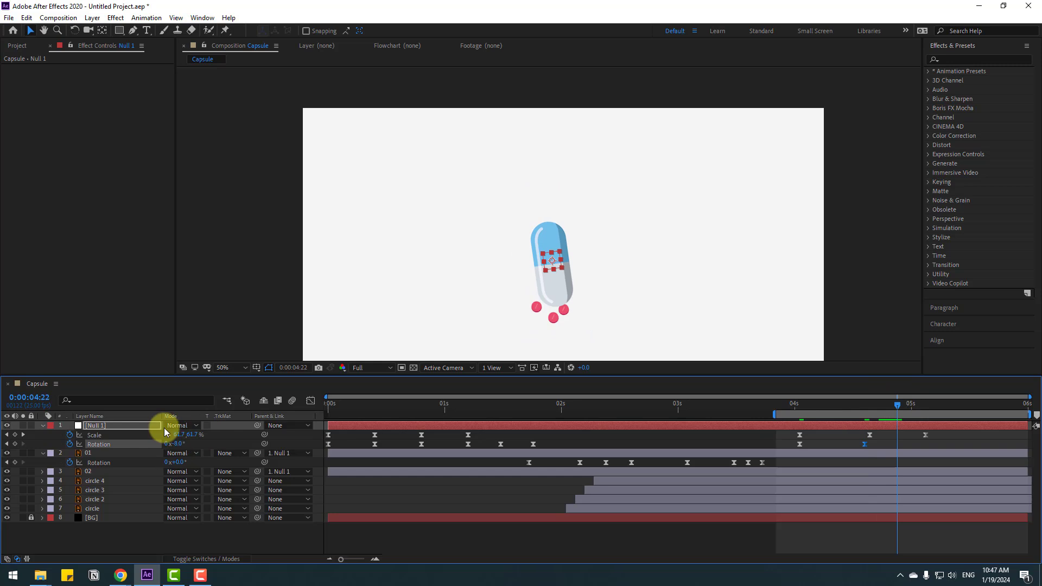
left_click_drag(177, 444, 254, 444)
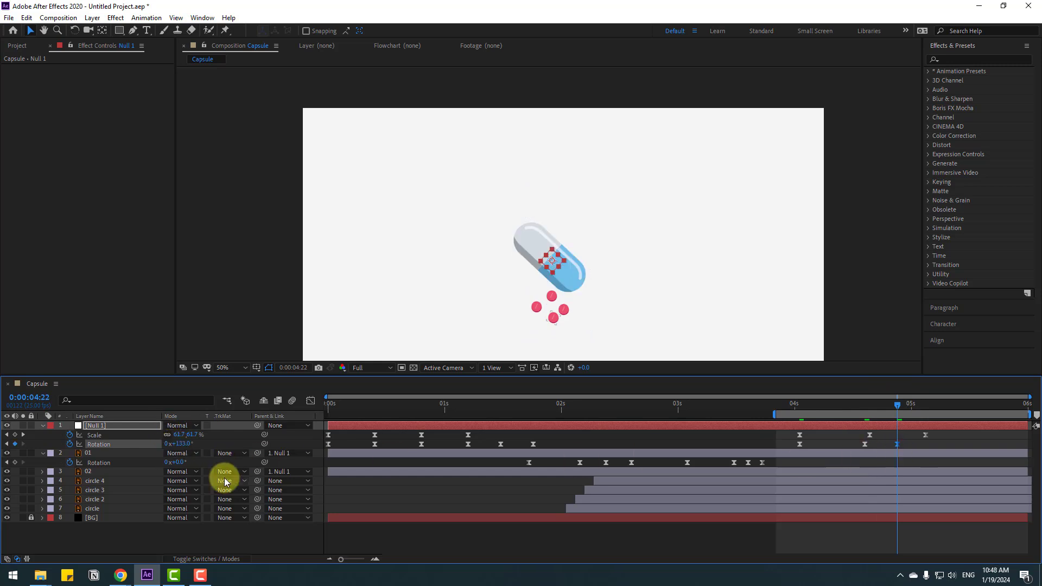
key("space")
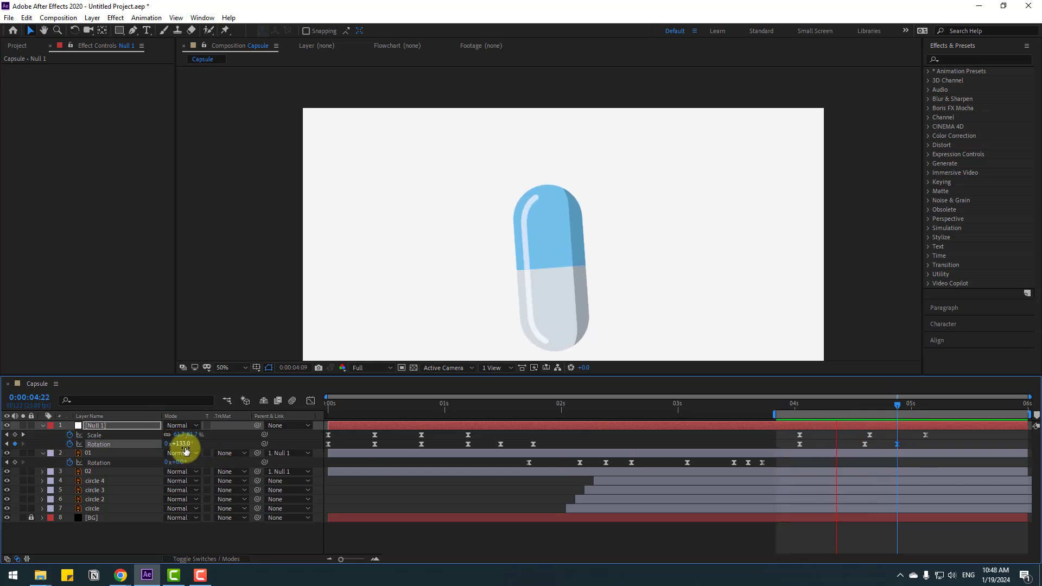
key("space")
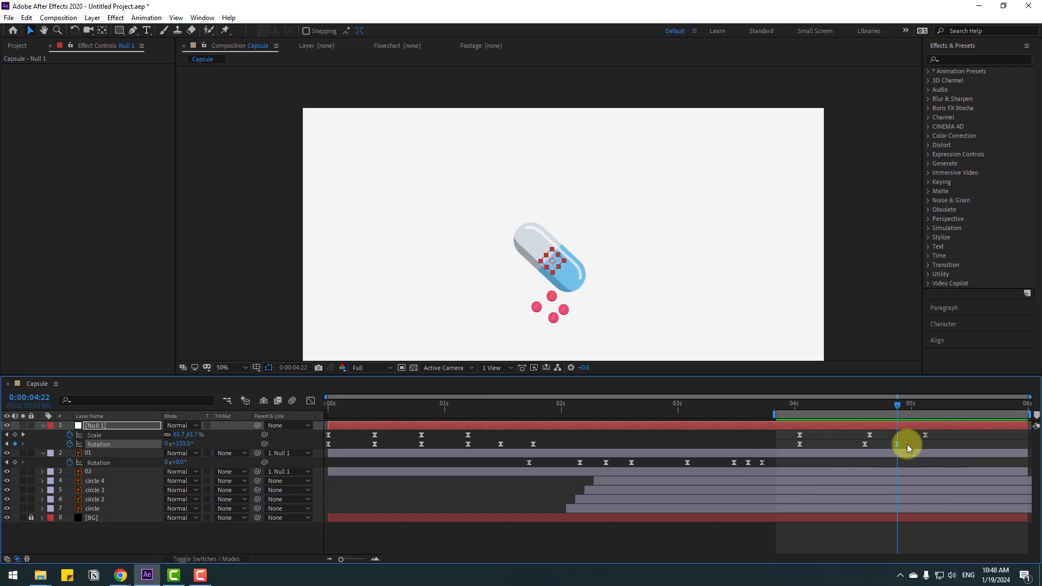
mouse_move(907, 444)
left_mouse_down()
mouse_move(921, 447)
mouse_move(874, 447)
mouse_move(888, 450)
left_mouse_up()
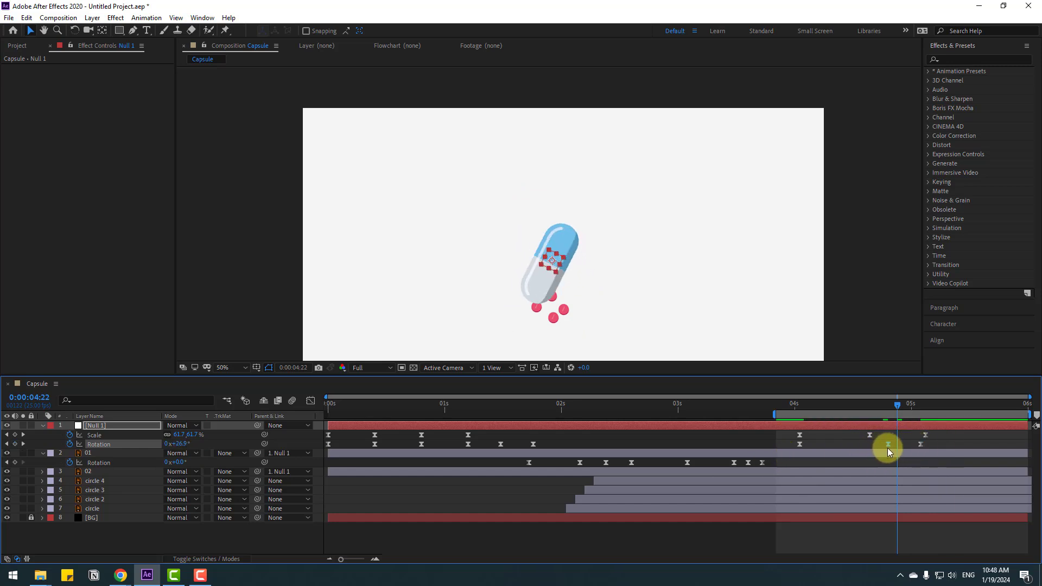
key("space")
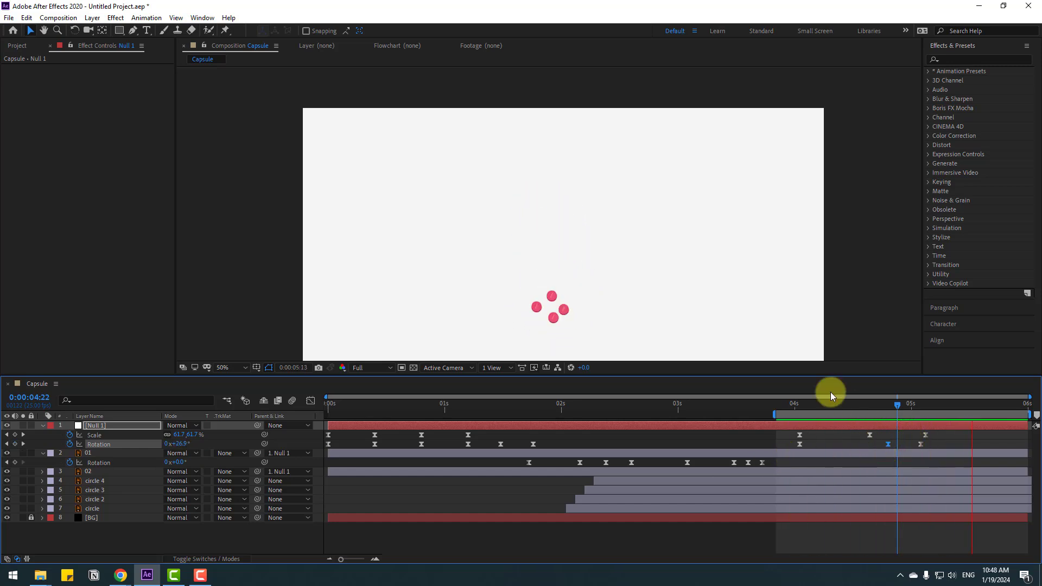
key("space")
left_click_drag(926, 406, 622, 441)
key("n")
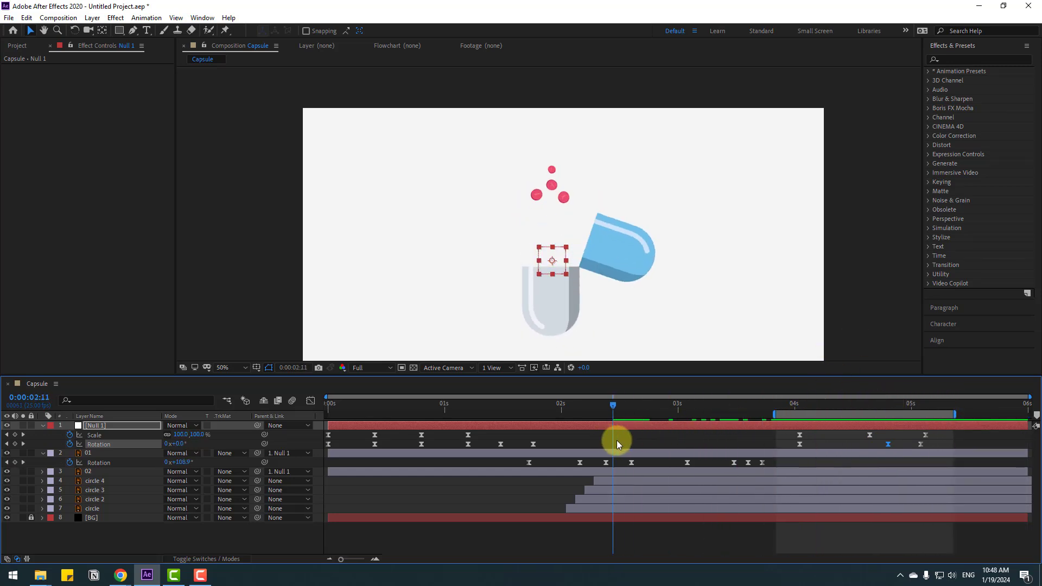
- Split the four red dot layers at 3:12, delete their later halves, and start the work area at 0
left_click(92, 510)
left_click(103, 481, "shift")
left_click_drag(649, 406, 739, 404)
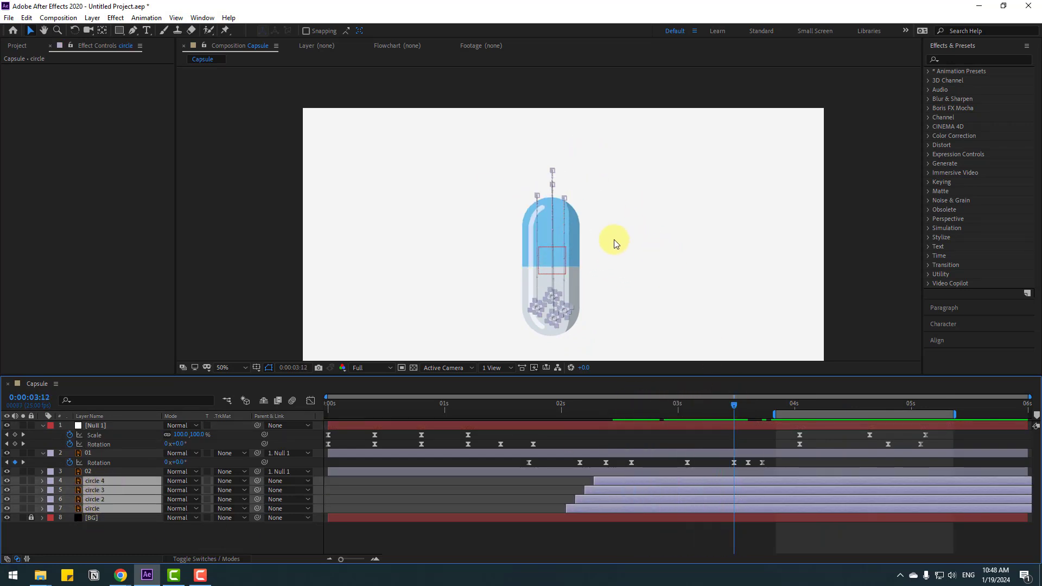
left_click(25, 18)
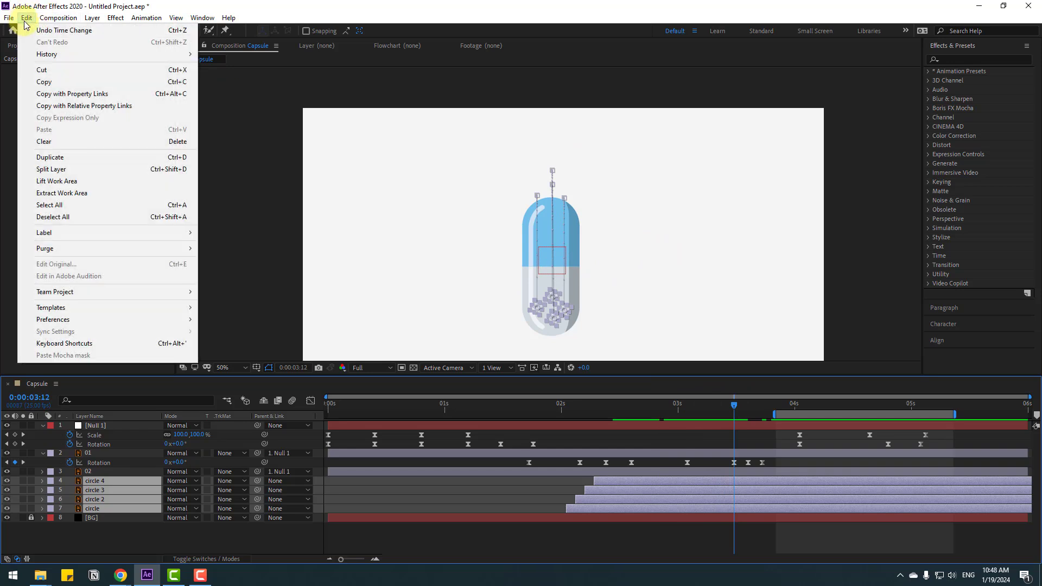
left_click(173, 173)
key("Delete")
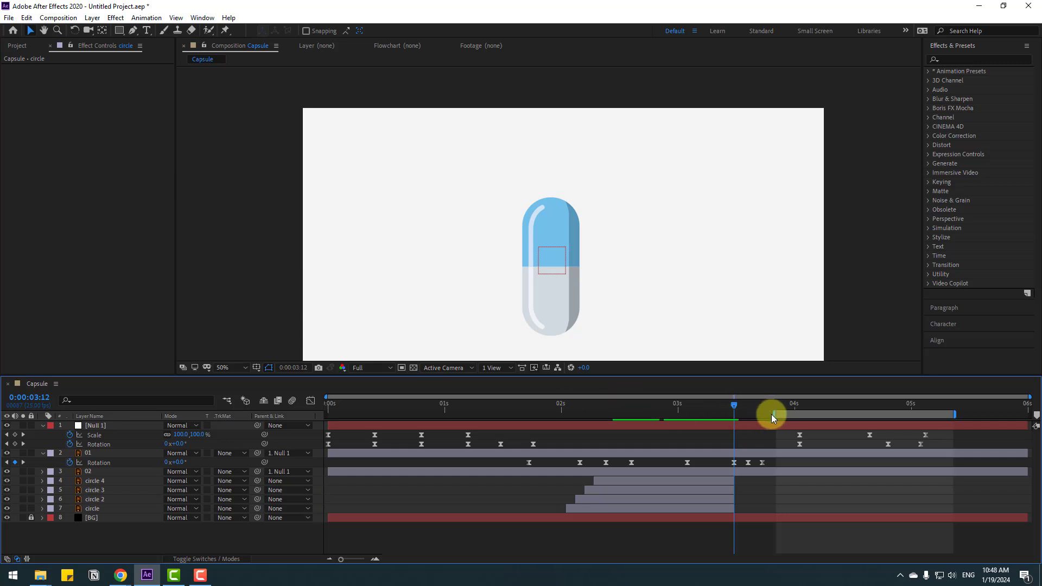
left_click_drag(772, 415, 307, 421)
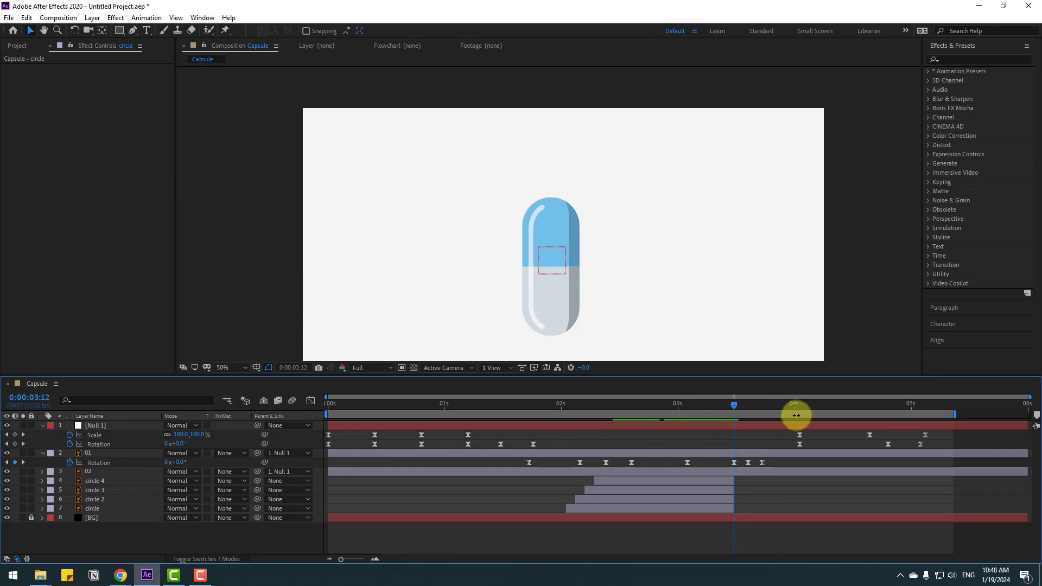
left_click_drag(807, 403, 758, 416)
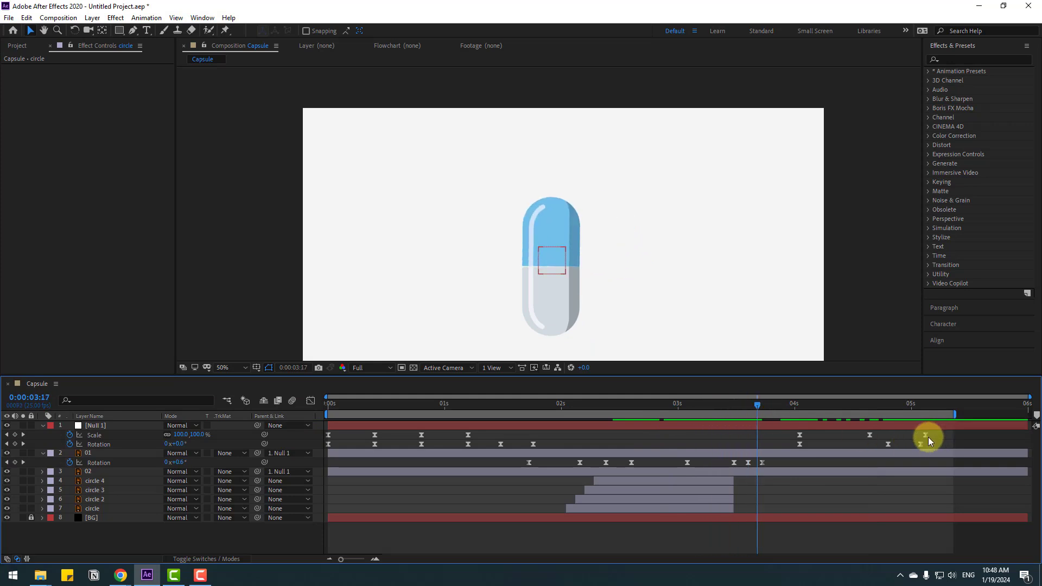
- Shift Null 1's Scale and Rotation keyframes earlier and trim the comp to the work area
left_click_drag(936, 435, 867, 447)
left_click_drag(793, 451, 761, 444)
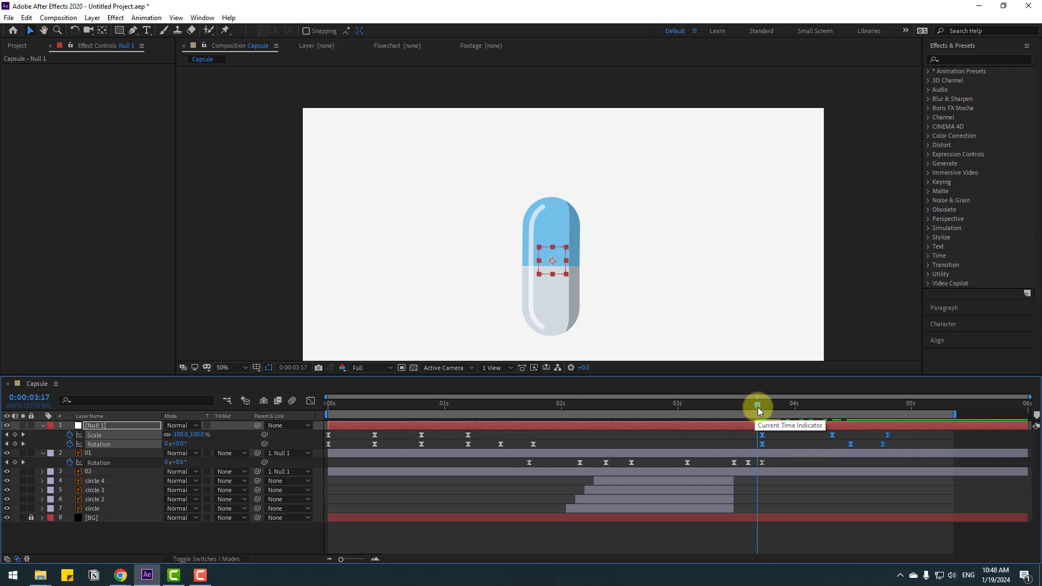
left_click_drag(758, 408, 806, 408)
left_click_drag(851, 409, 907, 414)
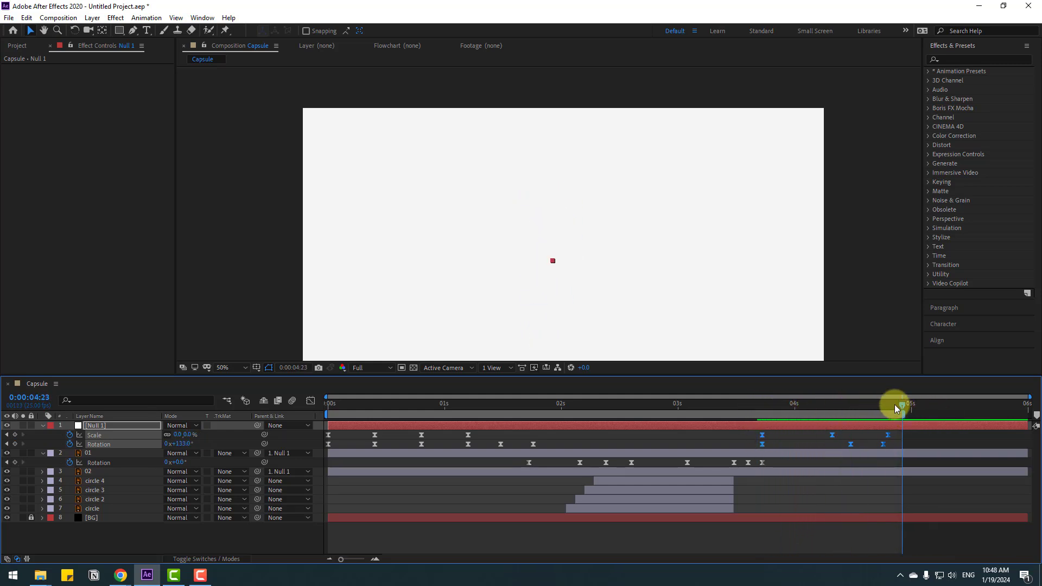
right_click(796, 413)
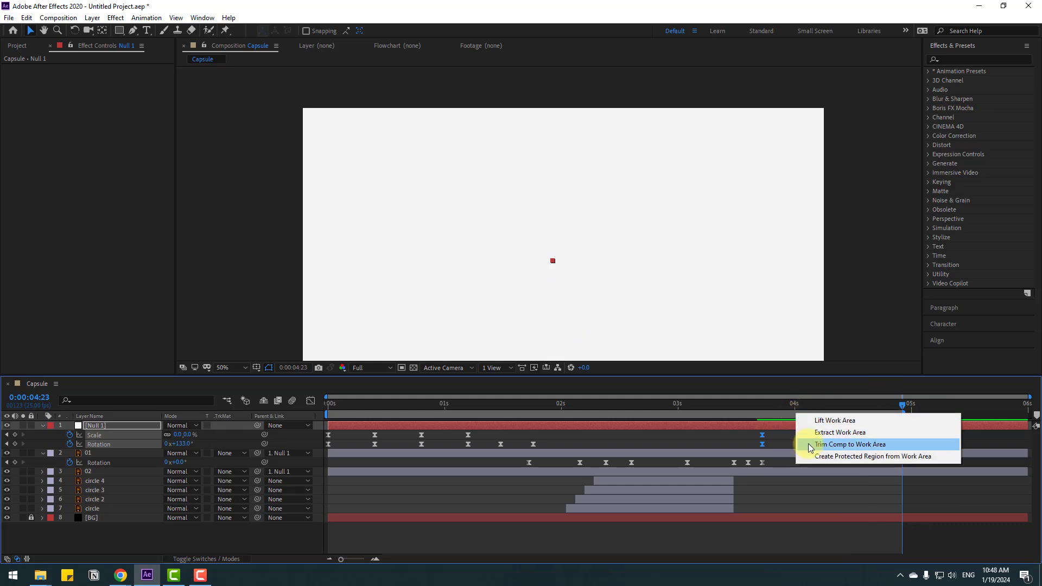
left_click(863, 446)
- Set the viewer magnification to Fit and return to the composition start
left_click(227, 367)
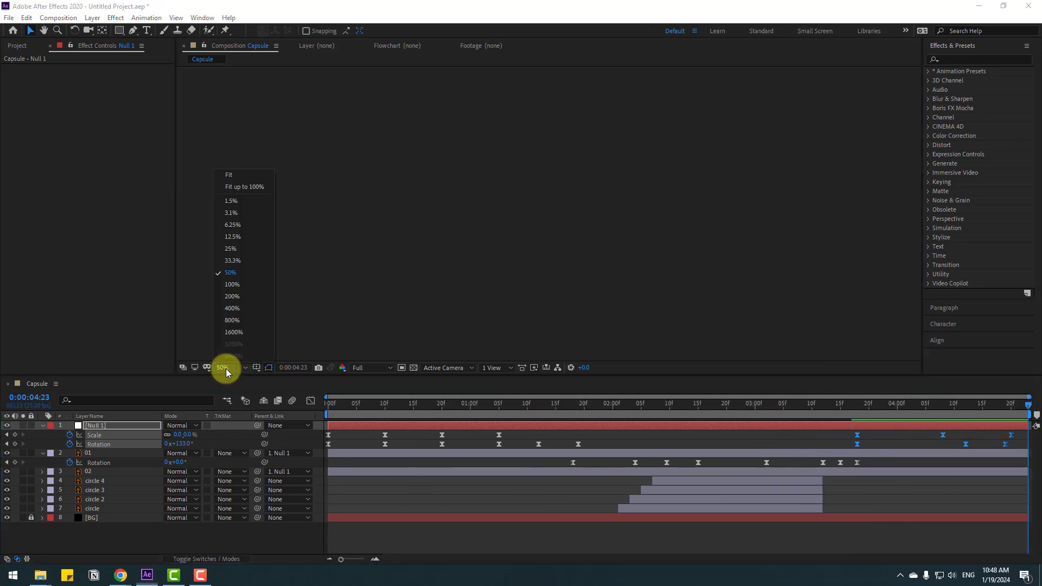
left_click(242, 188)
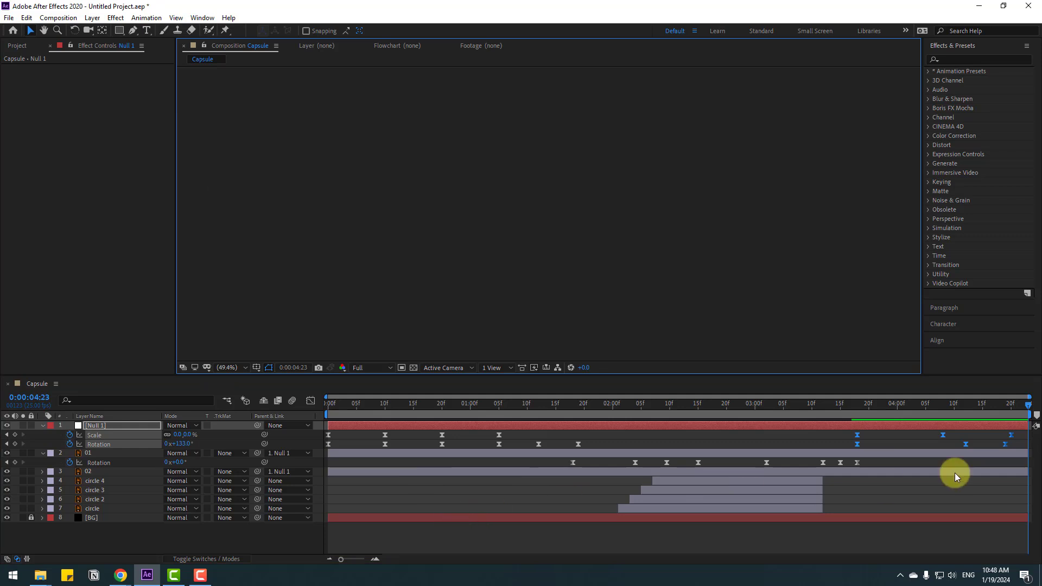
left_click_drag(987, 414, 482, 415)
key("Home")
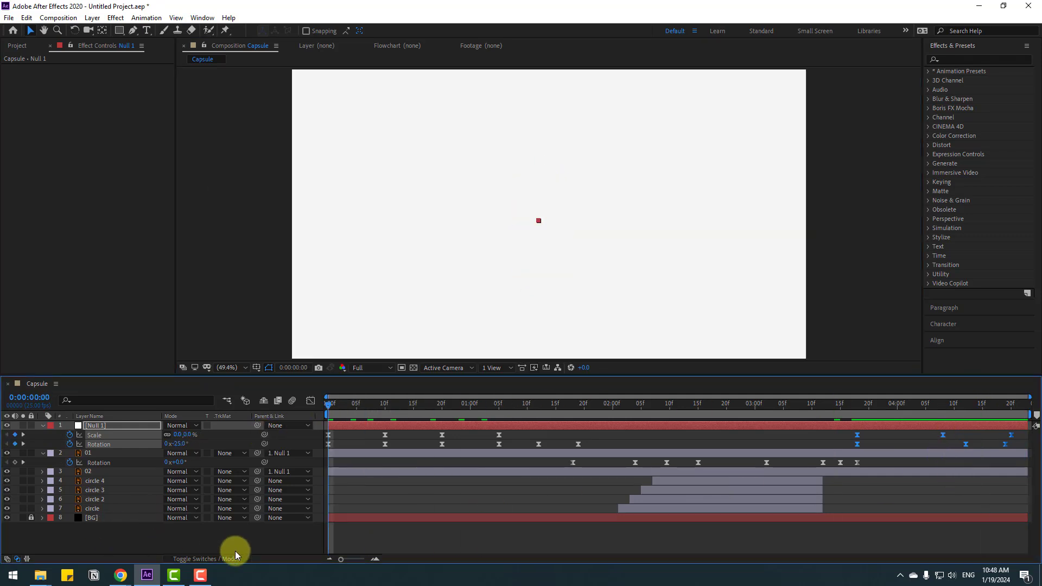
- Enable Motion Blur on all the capsule and dot layers and preview from the start
left_click_drag(77, 537, 105, 401)
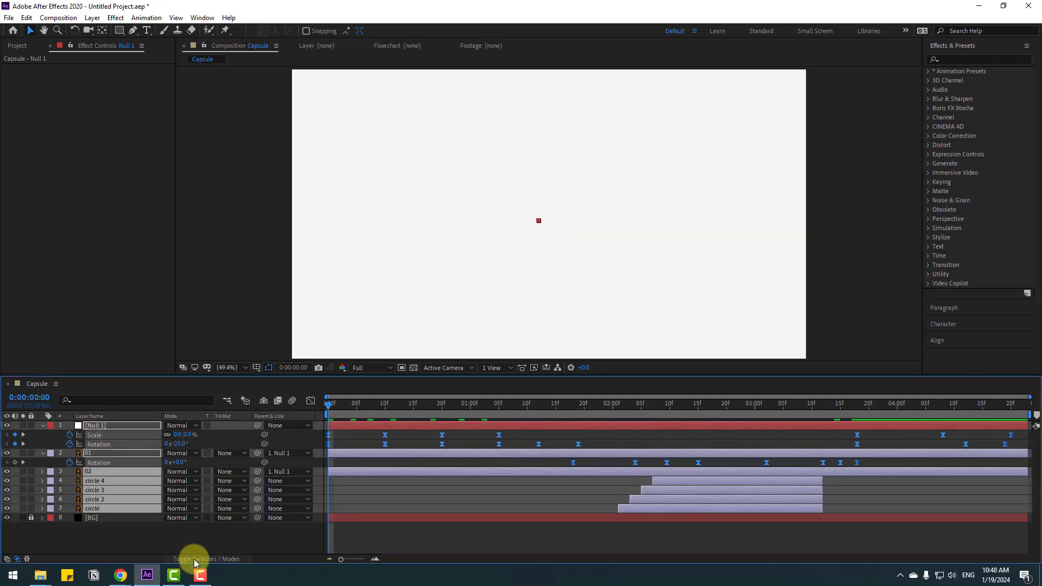
left_click(195, 560)
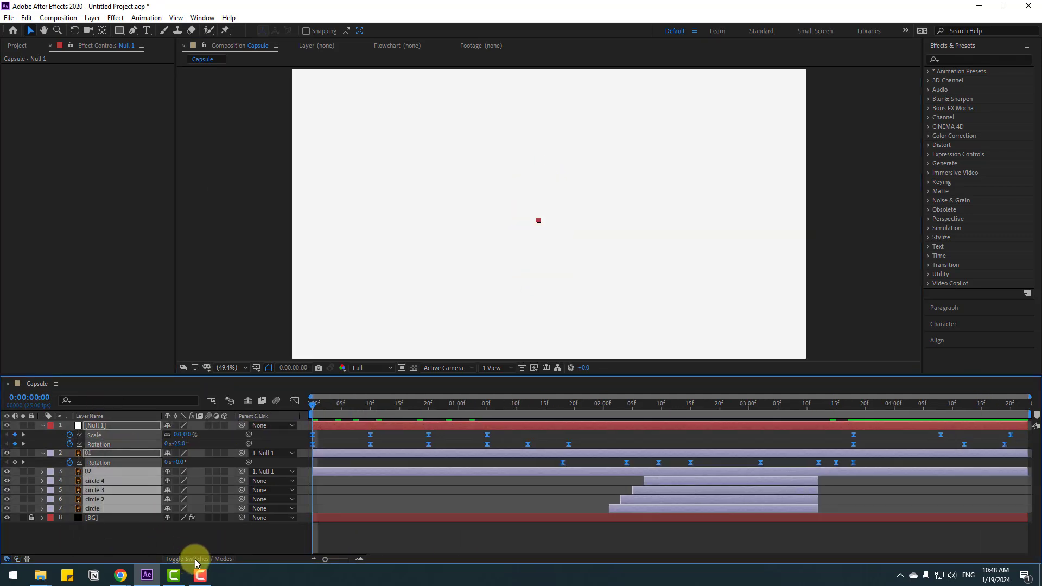
left_click(208, 429)
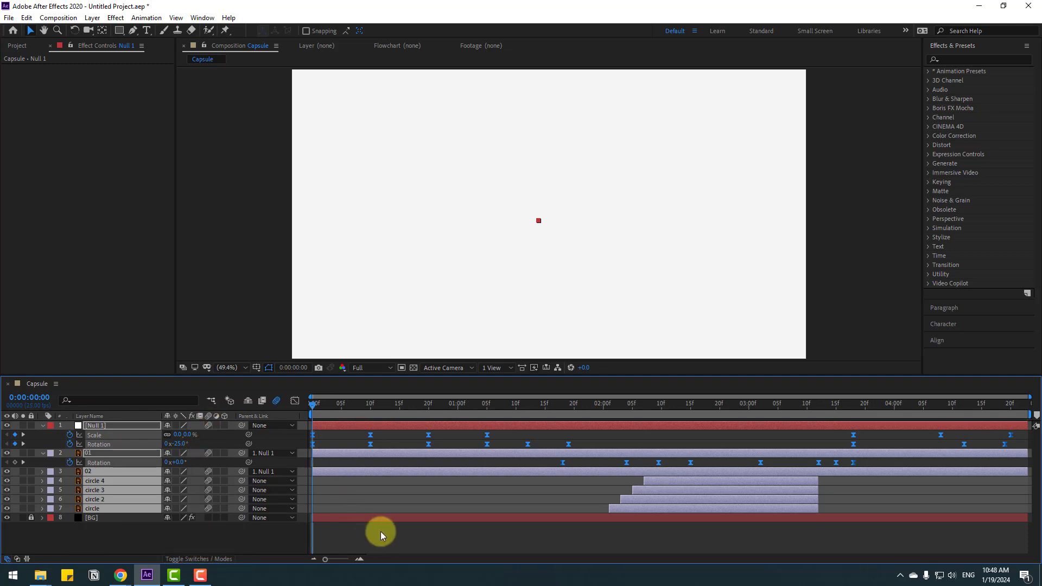
key("space")
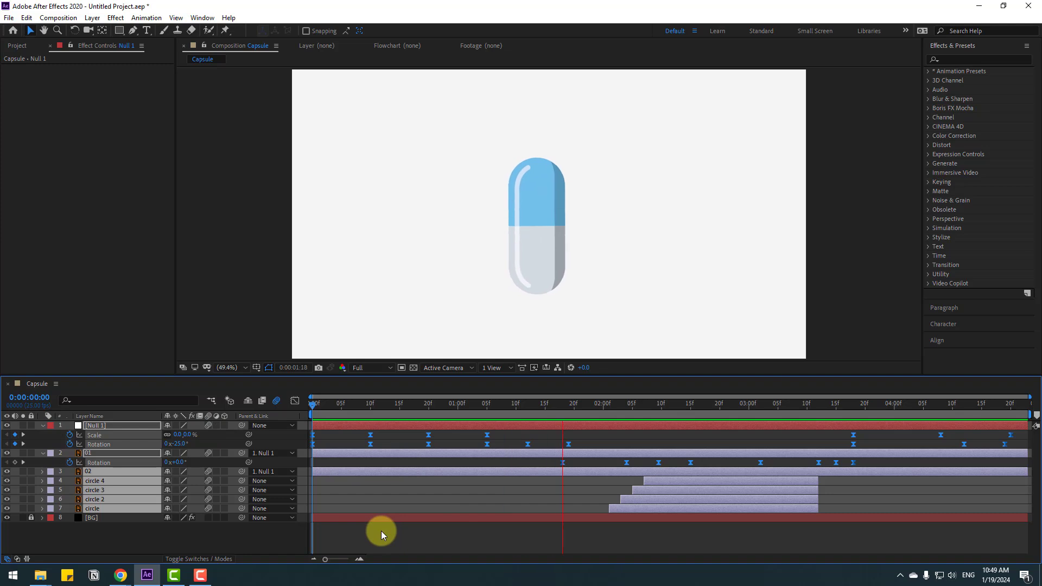